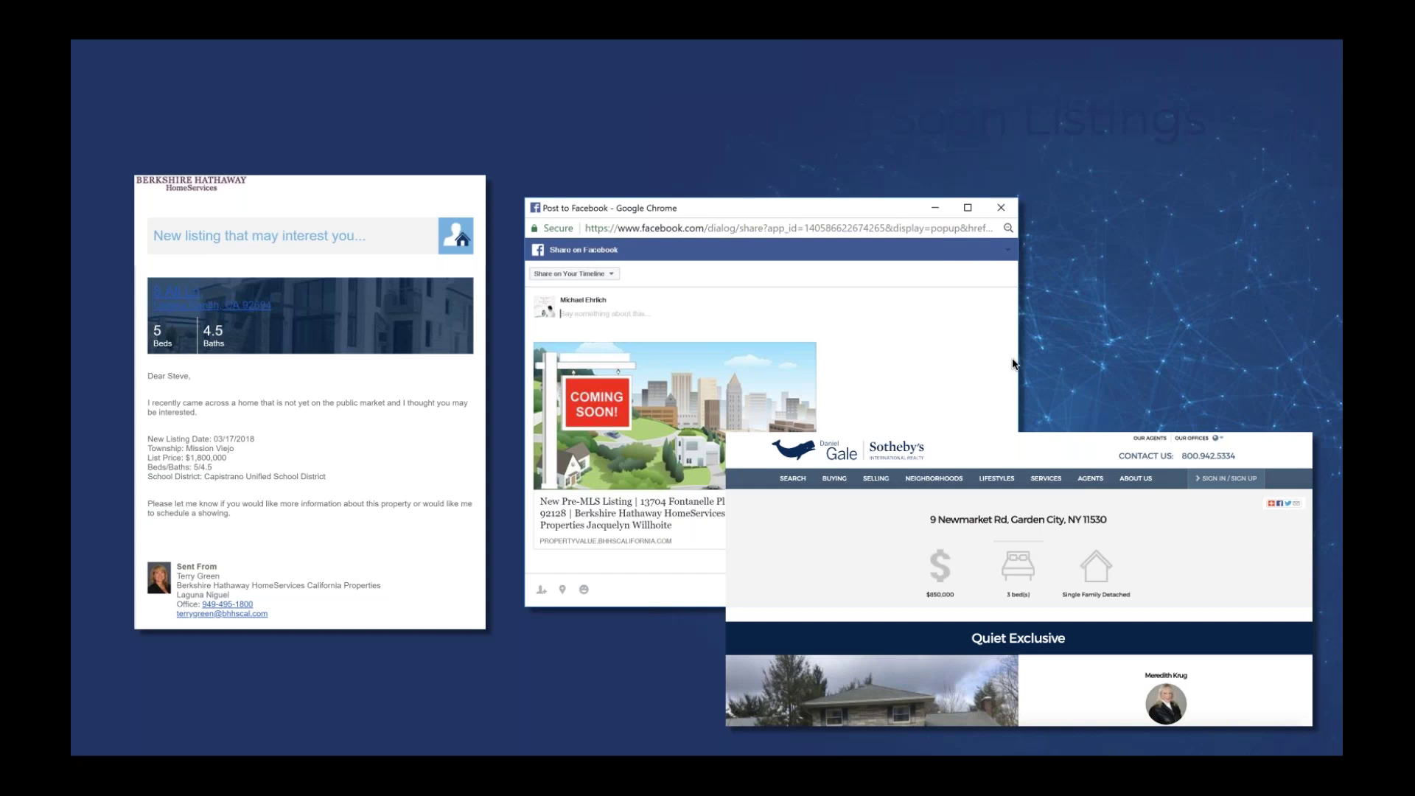
Advance the slideshow to the closing 'Questions?' slide
key("Right")
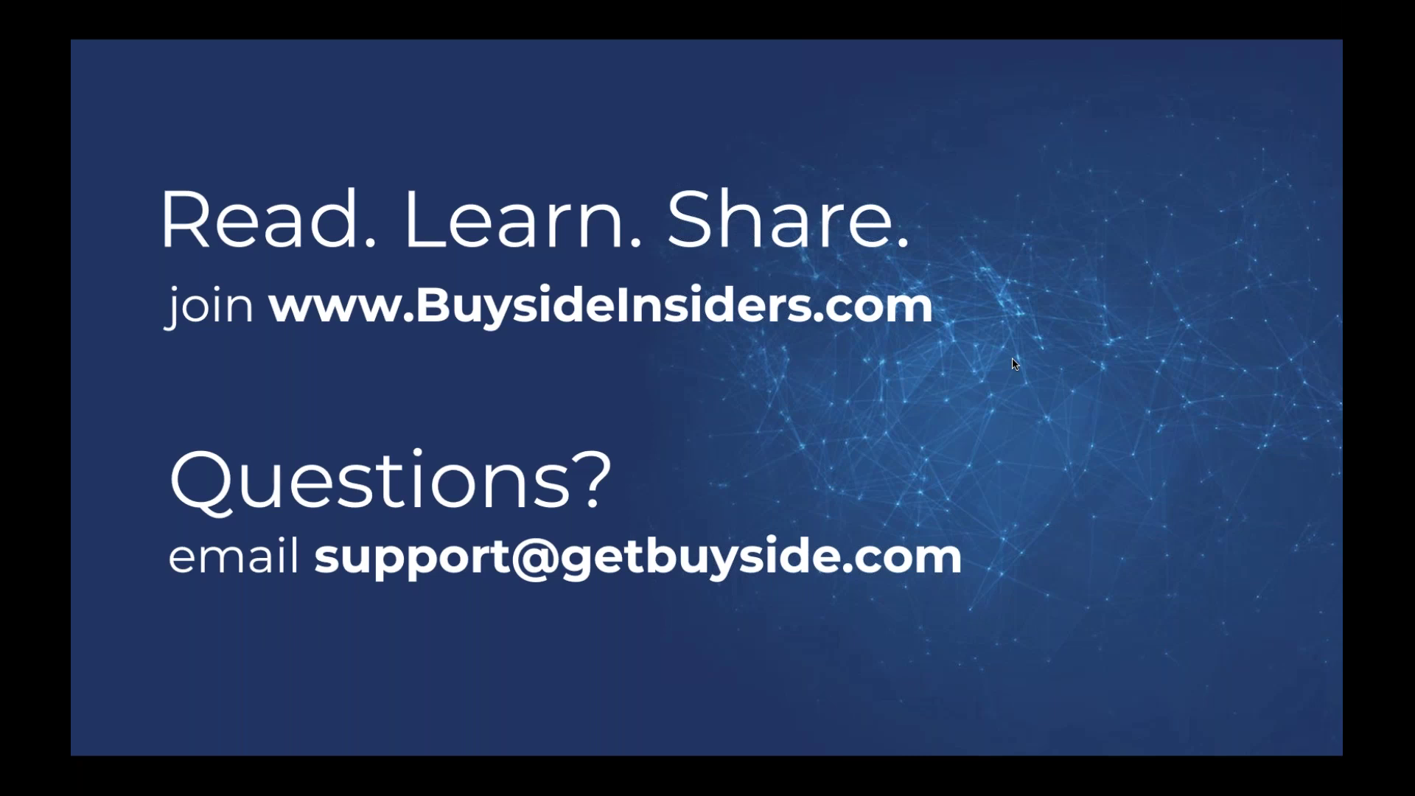
Exit the slideshow to return to the GoToWebinar event details page
key("Escape")
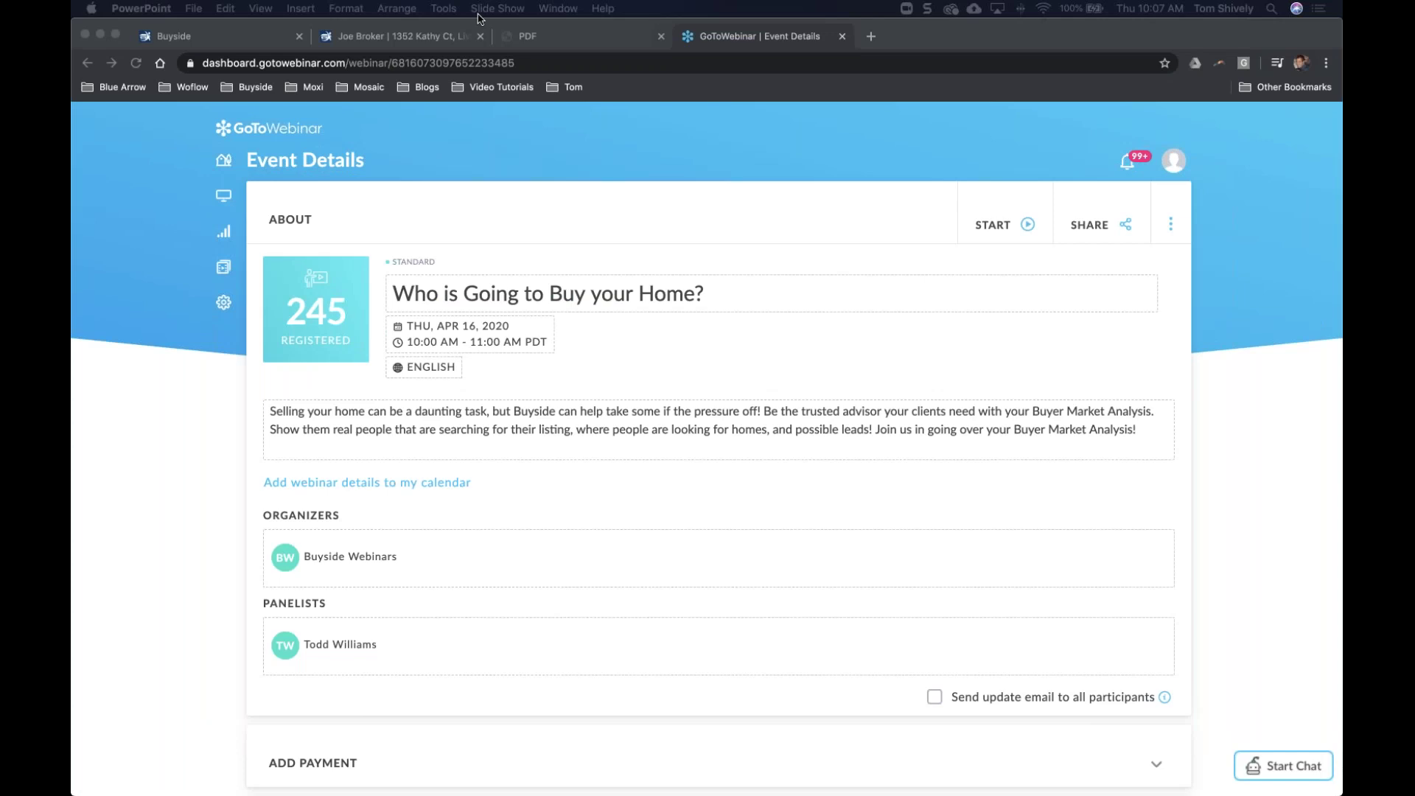
Switch to the Buyside dashboard tab in Chrome
left_click(184, 39)
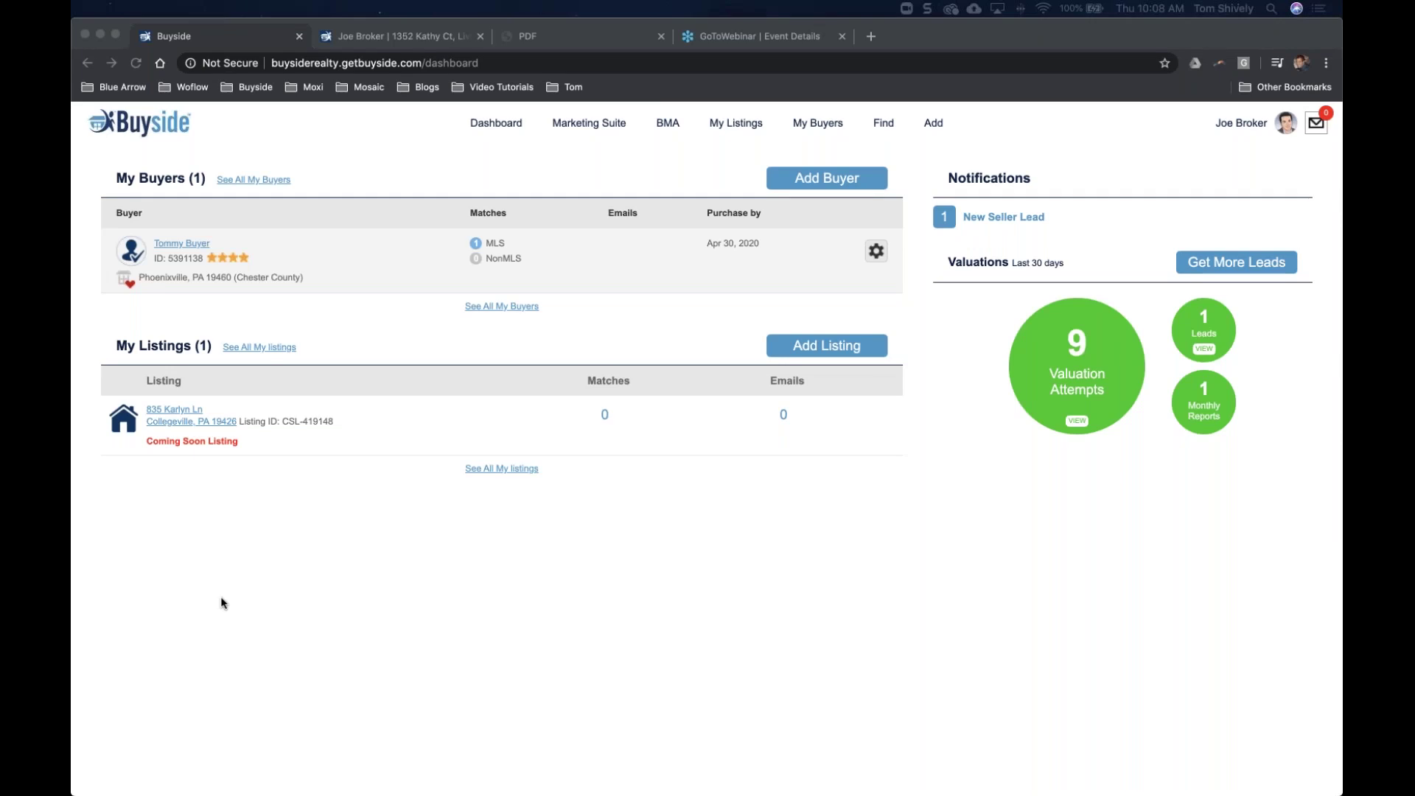
Bring the browser forward and go to Buyside's BMA (Buyer Market Analysis) page
left_click(223, 603)
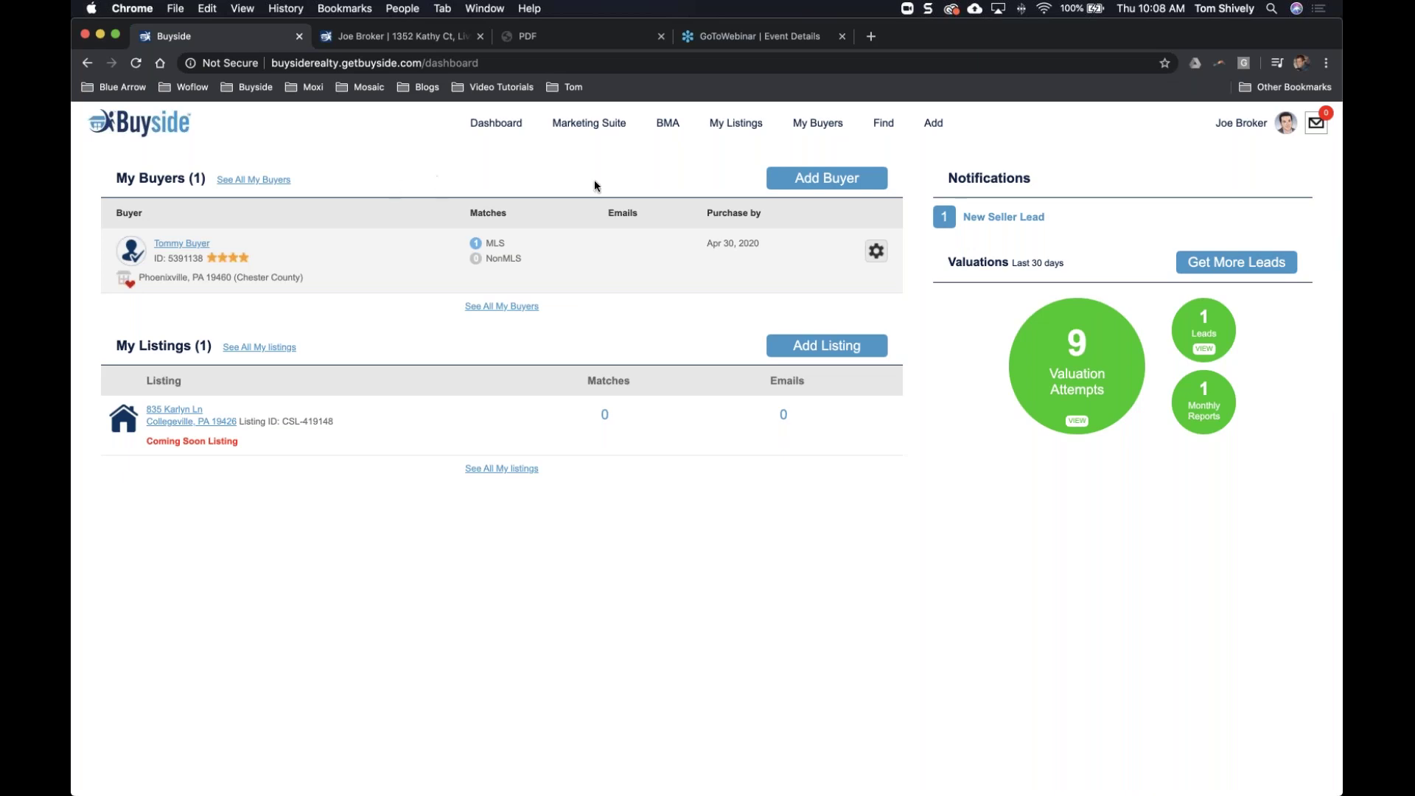
left_click(668, 123)
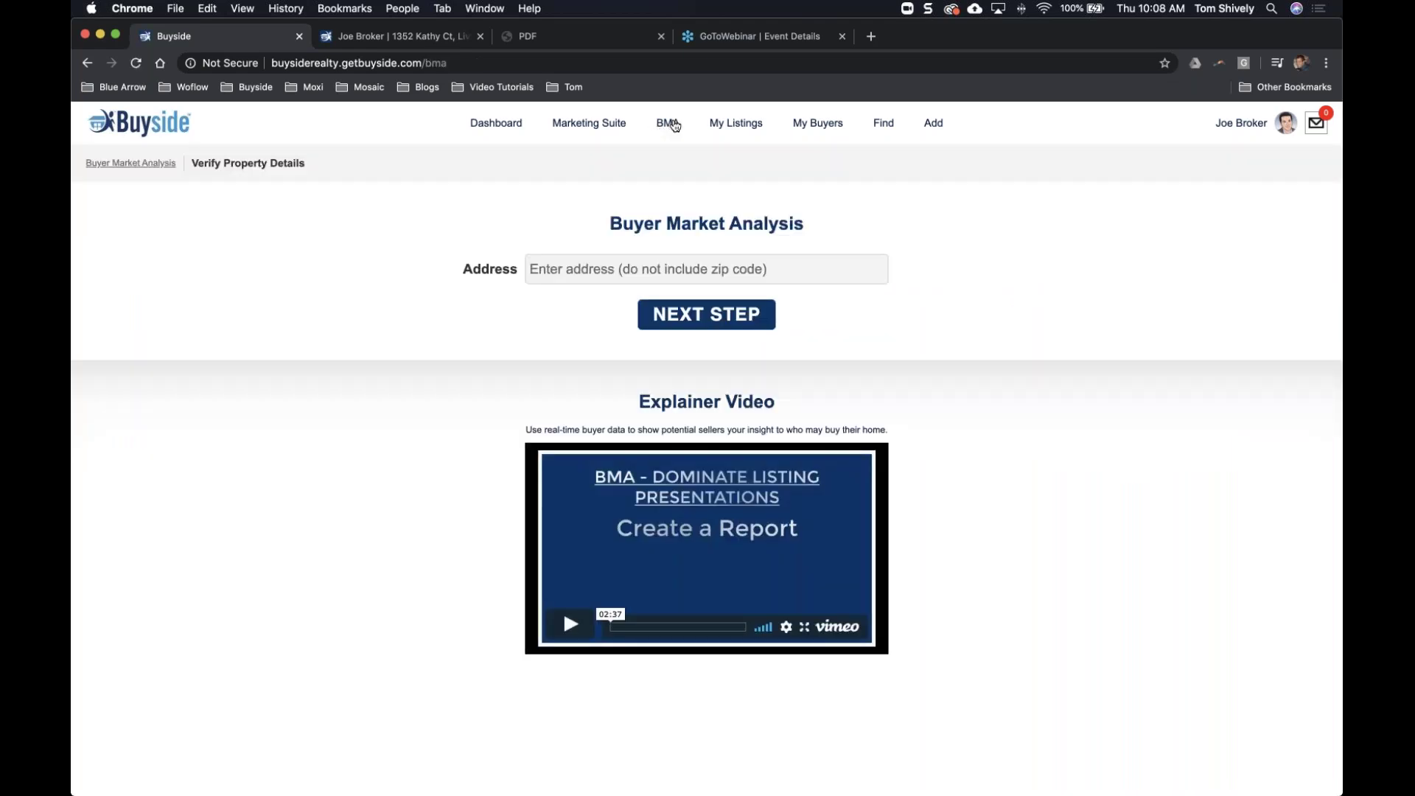
left_click(597, 272)
left_click(558, 232)
left_click(560, 268)
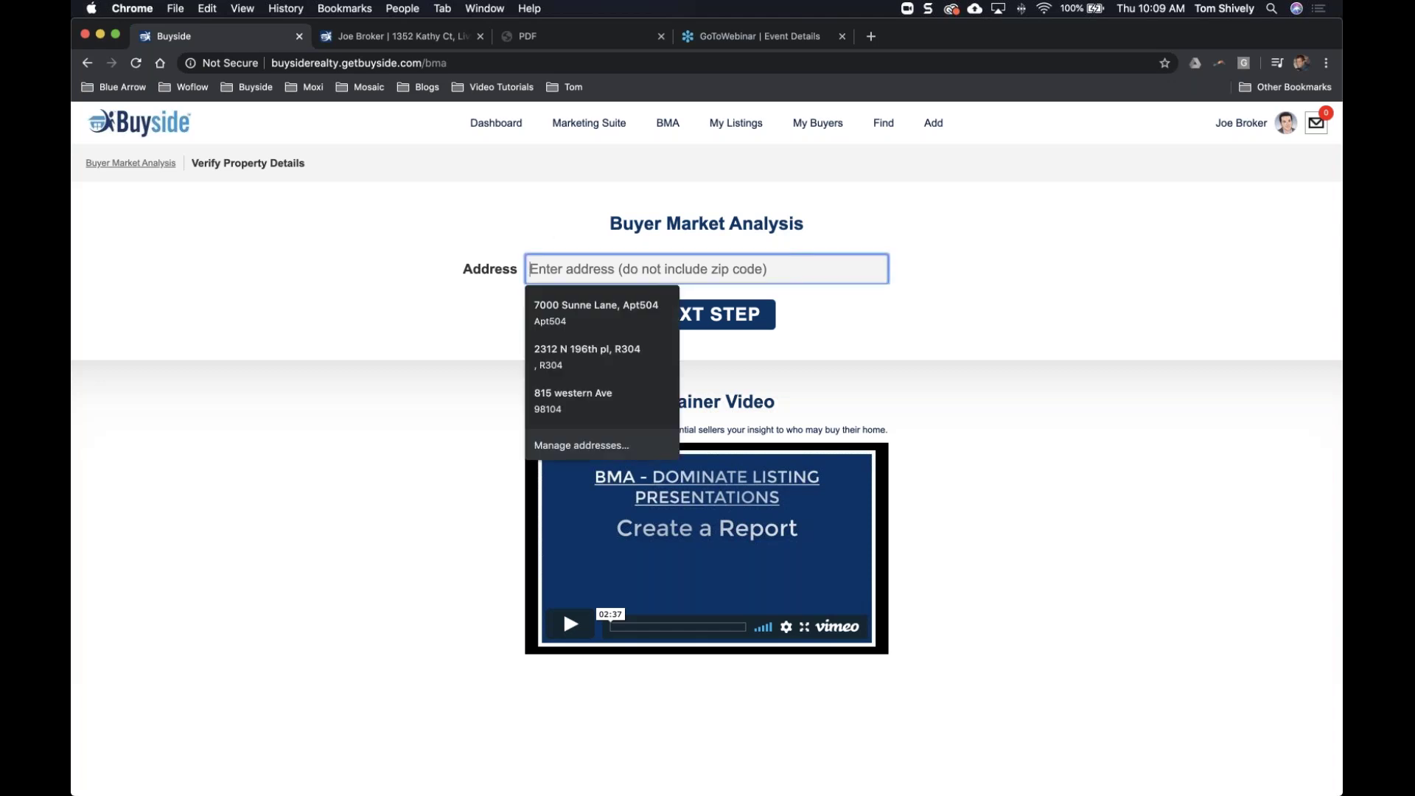
type("1352 kathy")
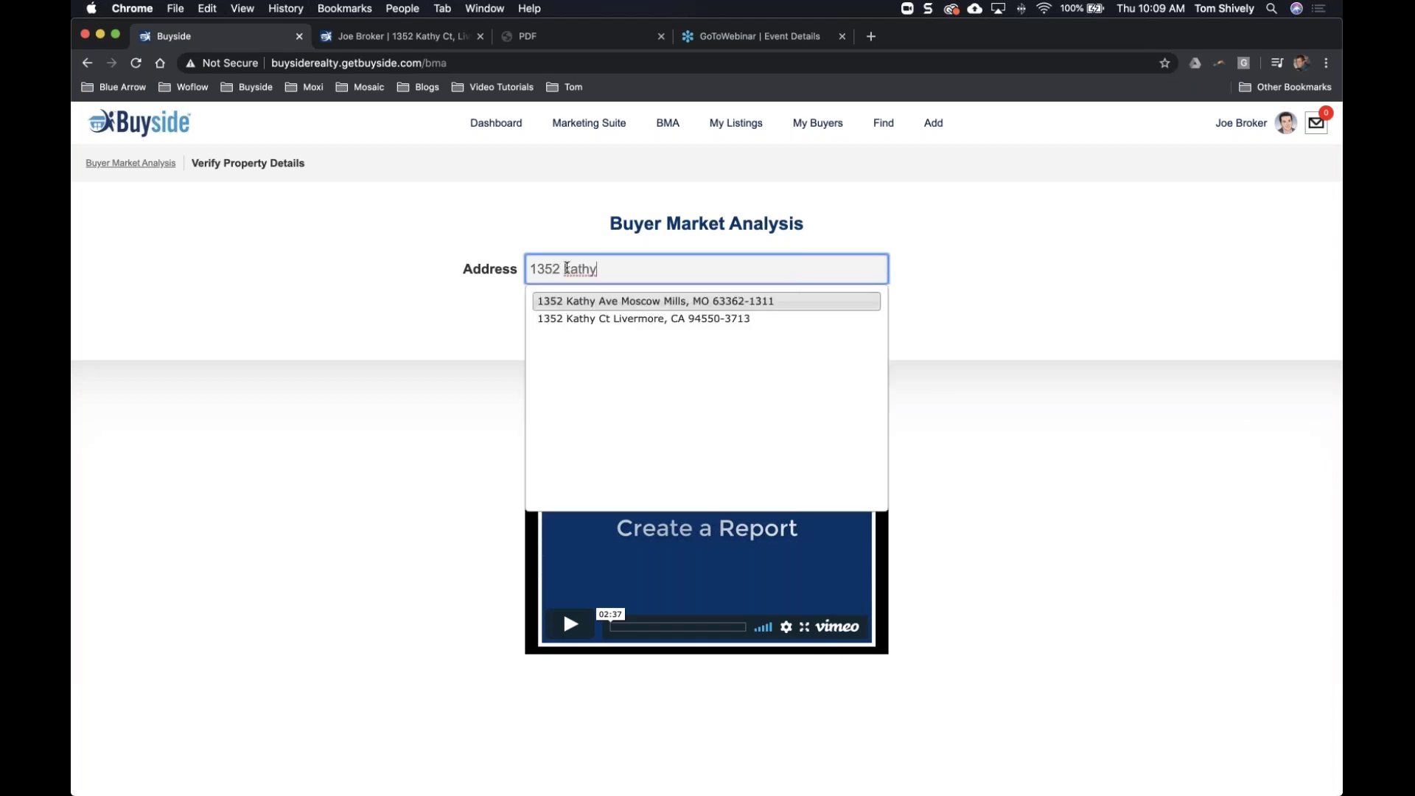
left_click(576, 324)
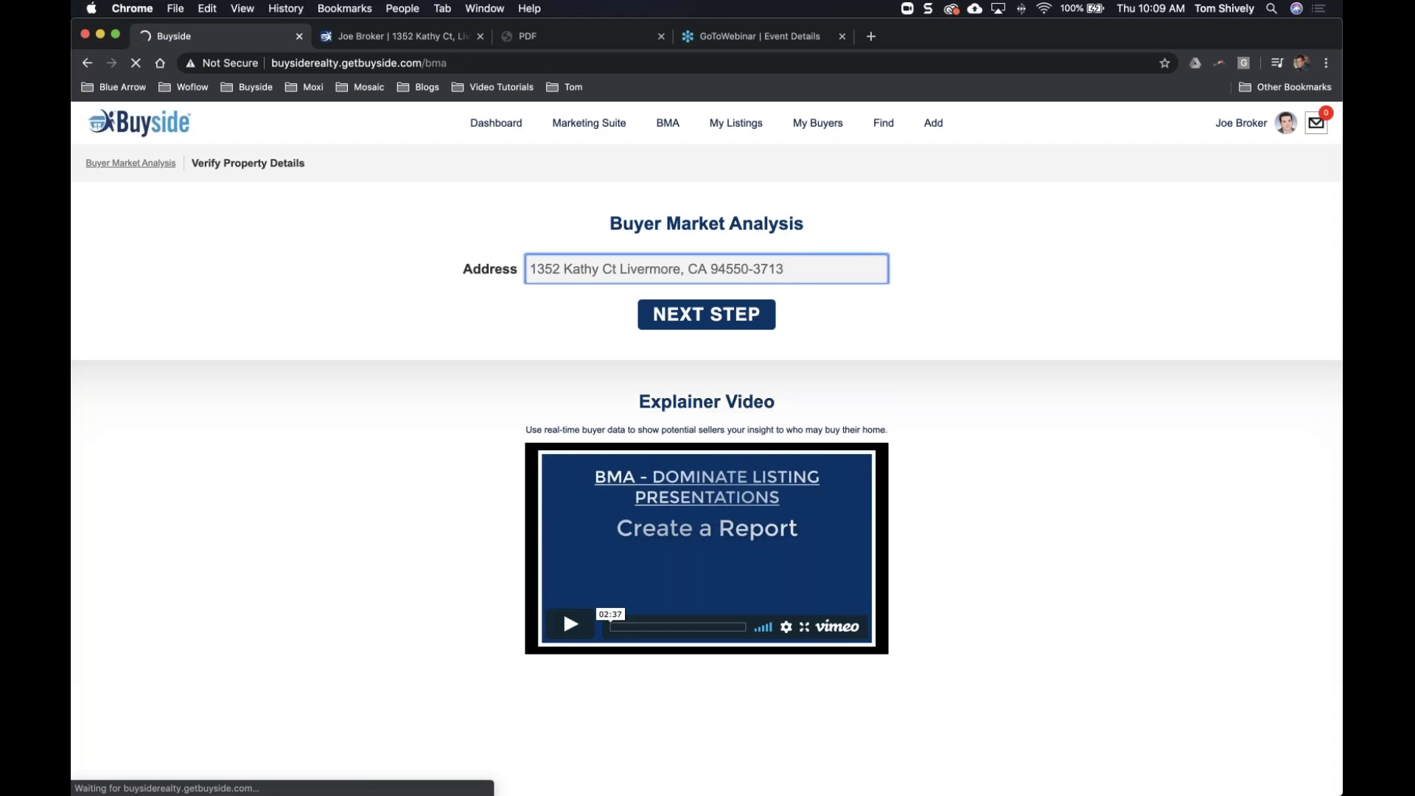
left_click(654, 324)
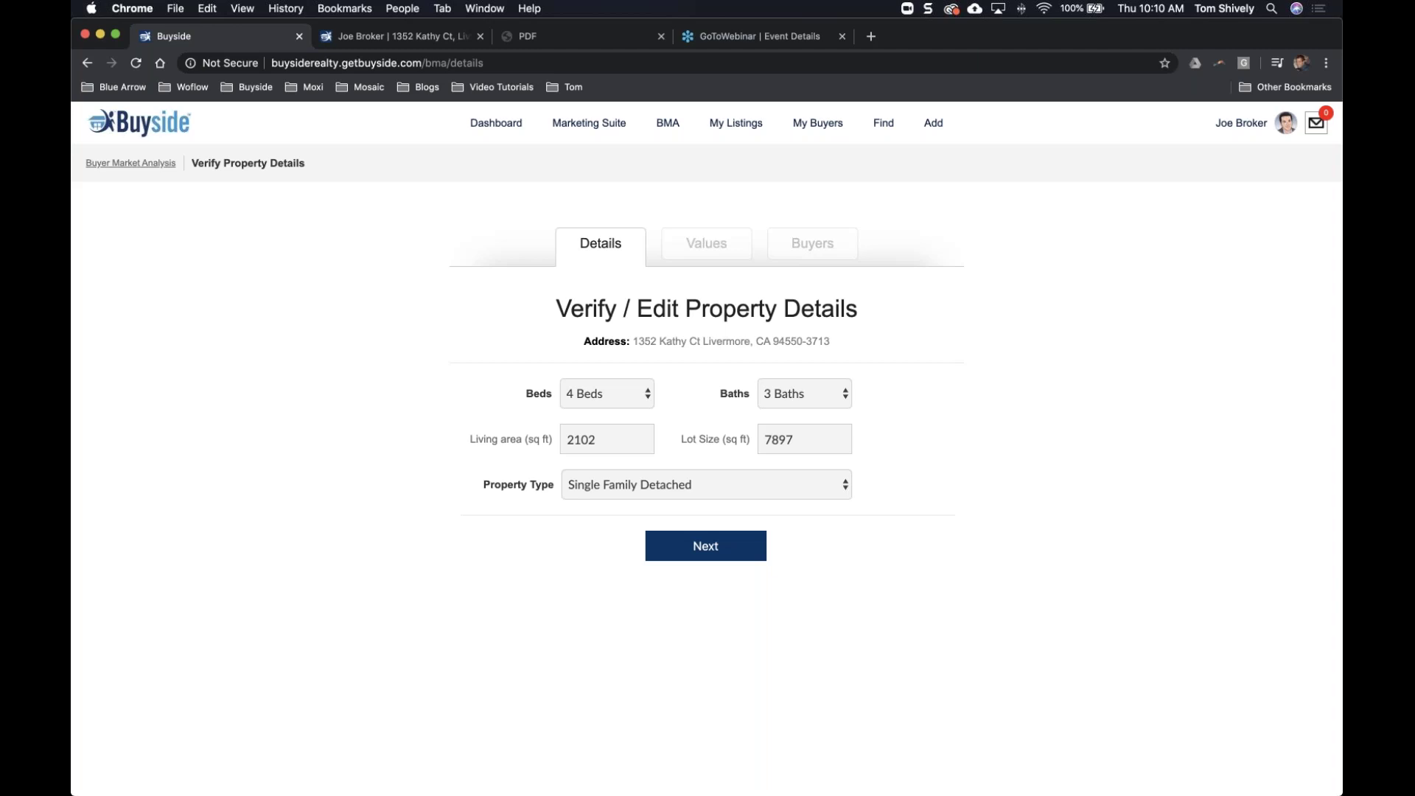
Keep the bath count at 3 Baths and proceed to the valuation estimates
left_click(823, 400)
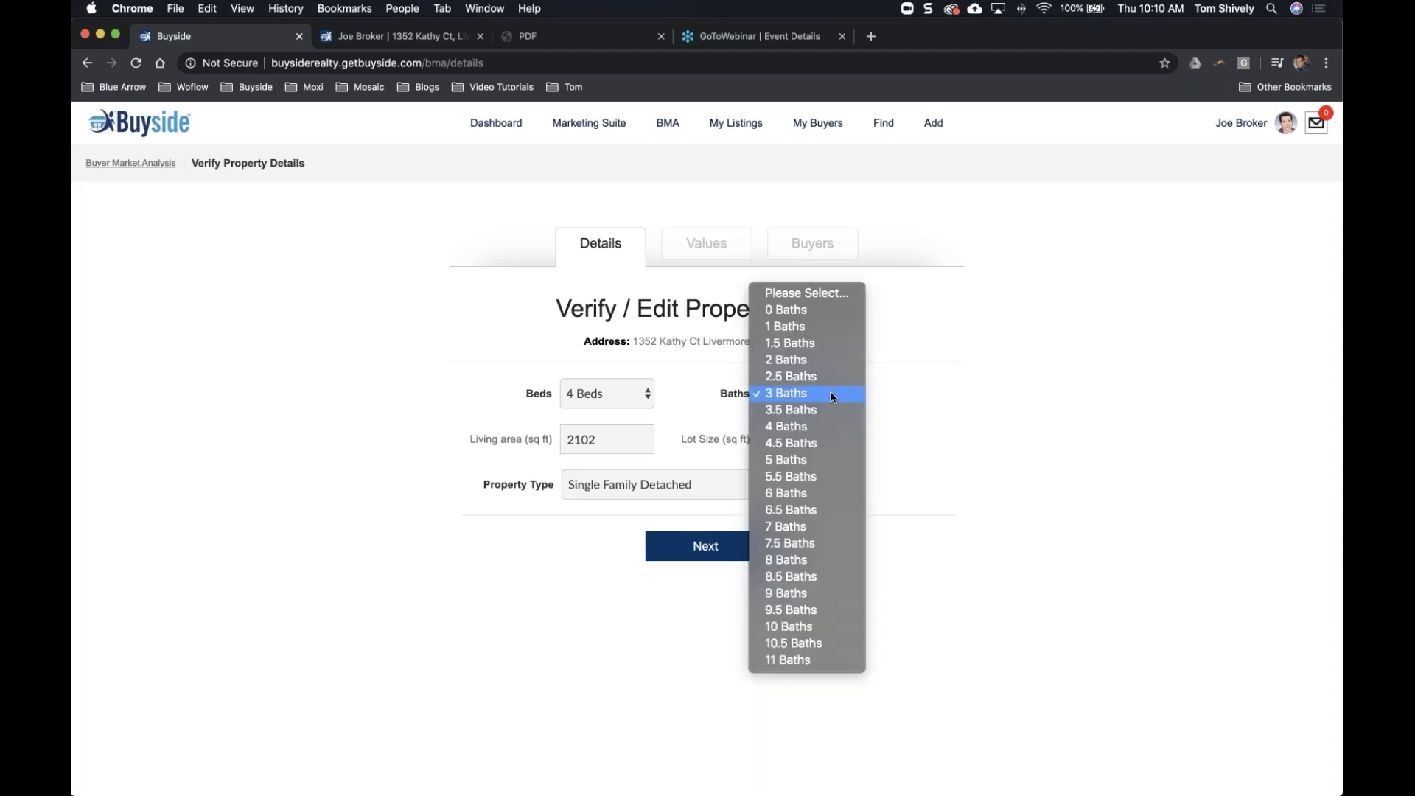
left_click(908, 395)
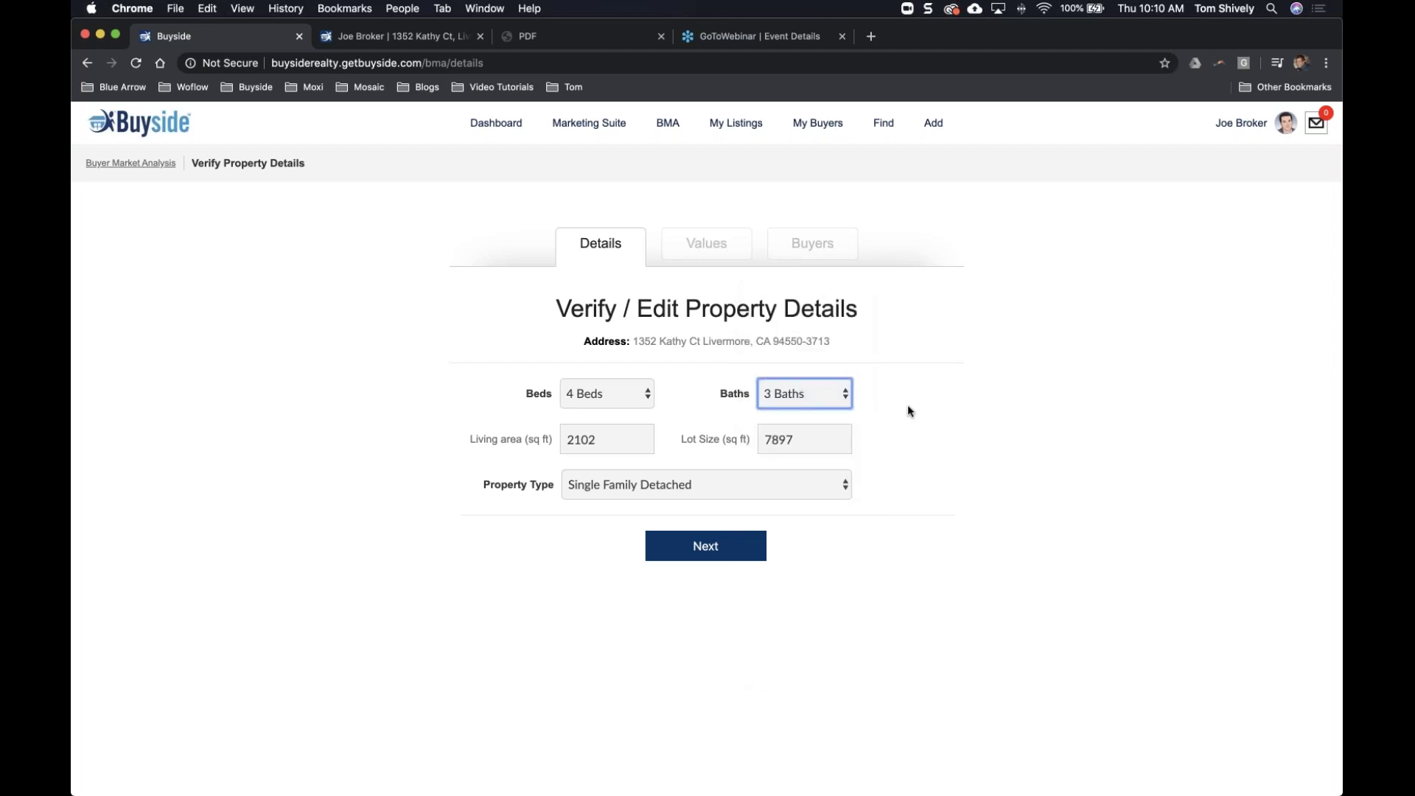
left_click(708, 551)
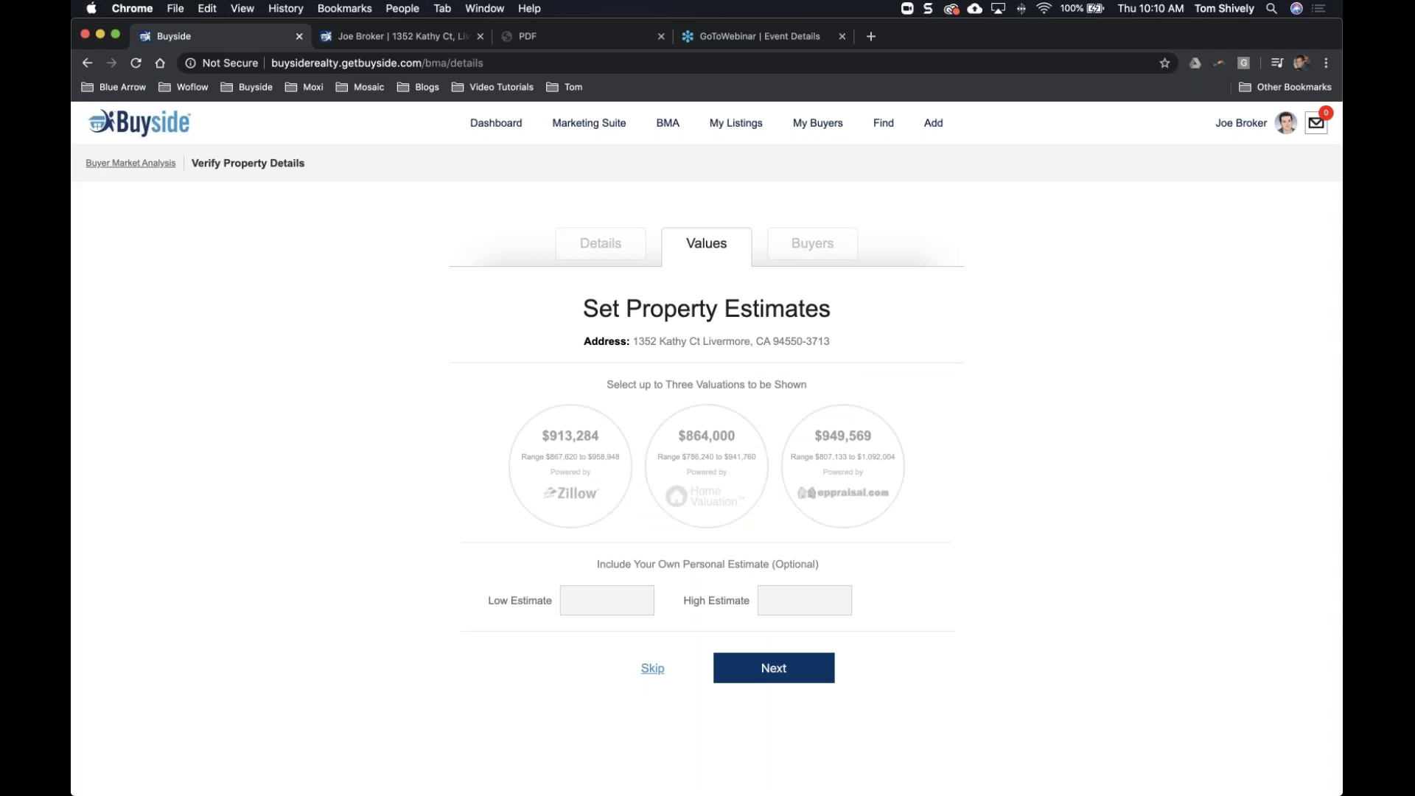
left_click(594, 474)
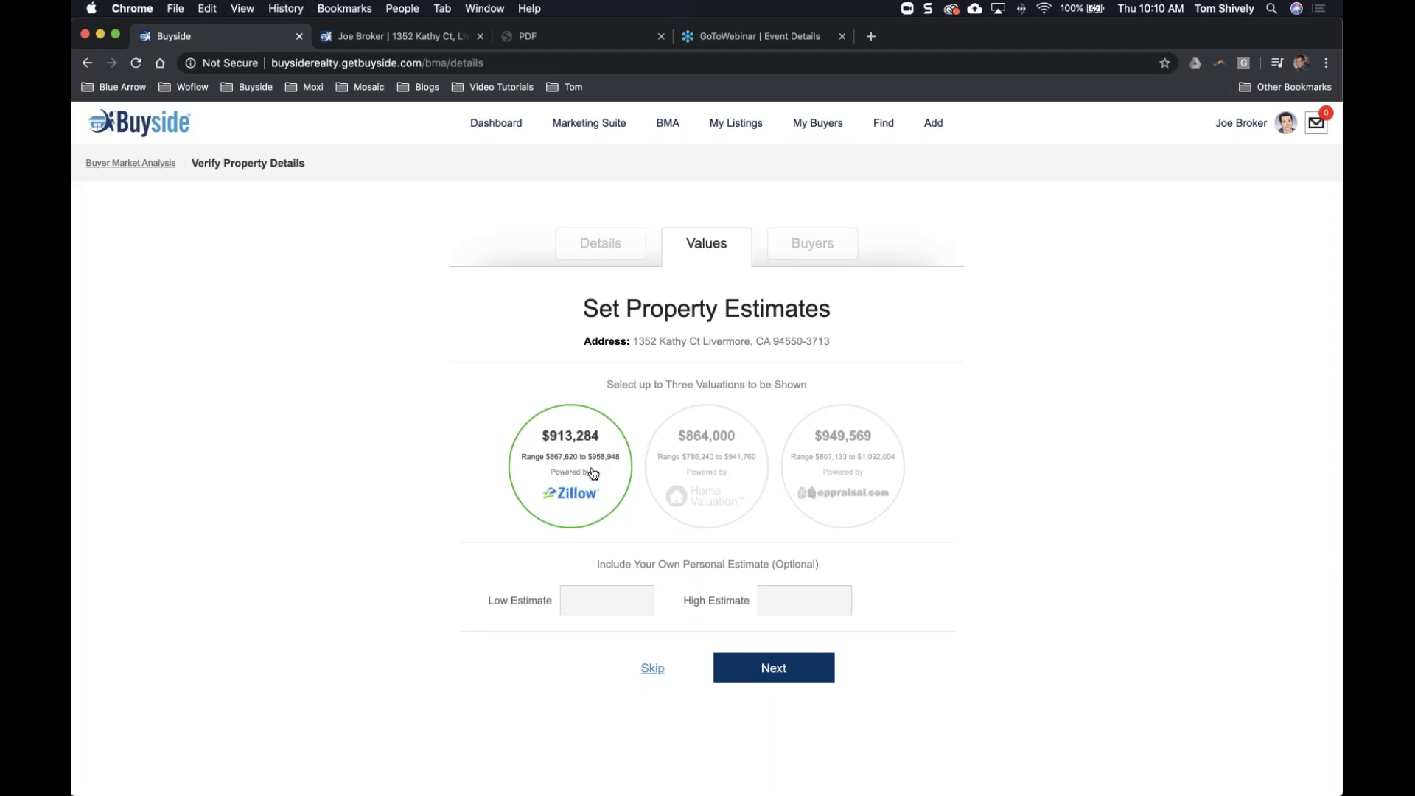
left_click(723, 467)
left_click(863, 471)
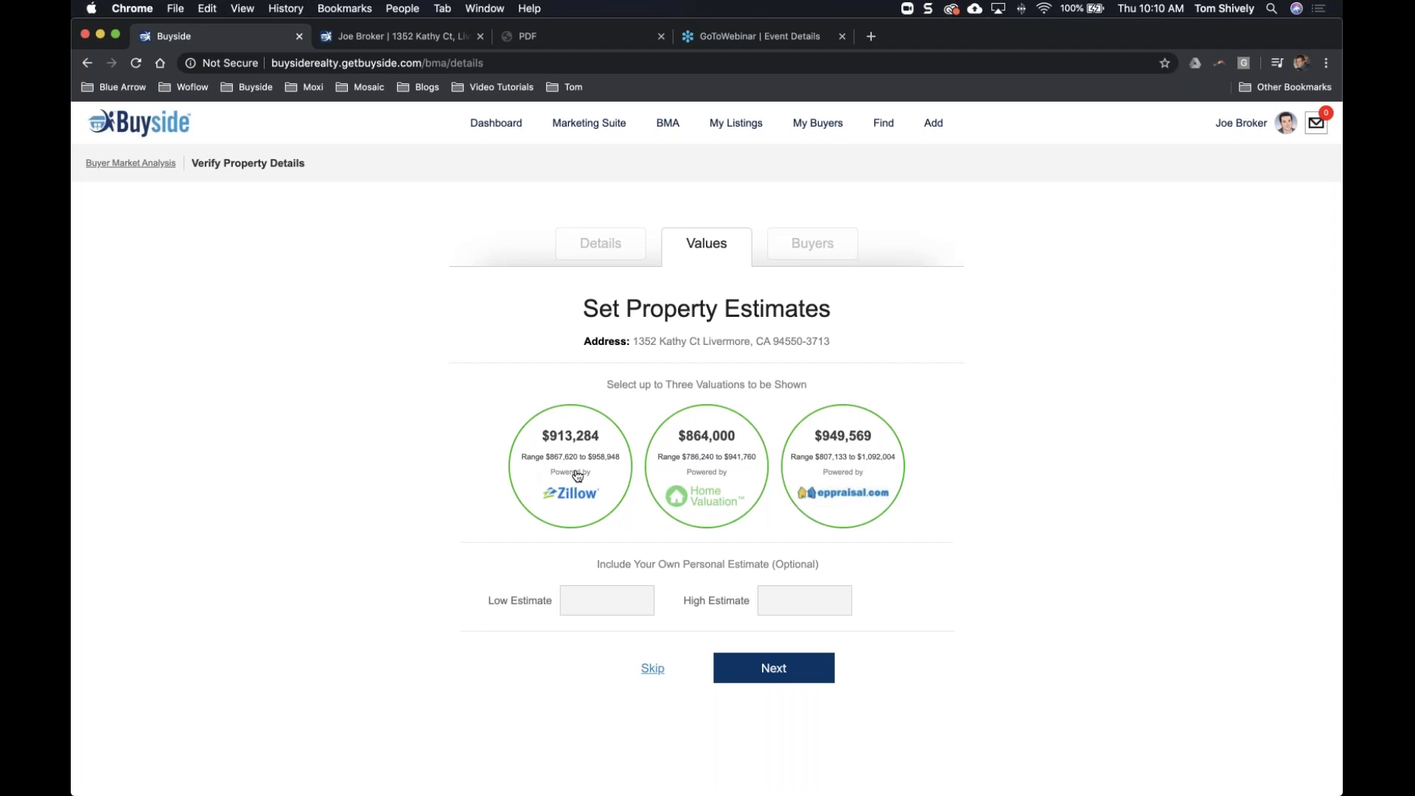
left_click(597, 508)
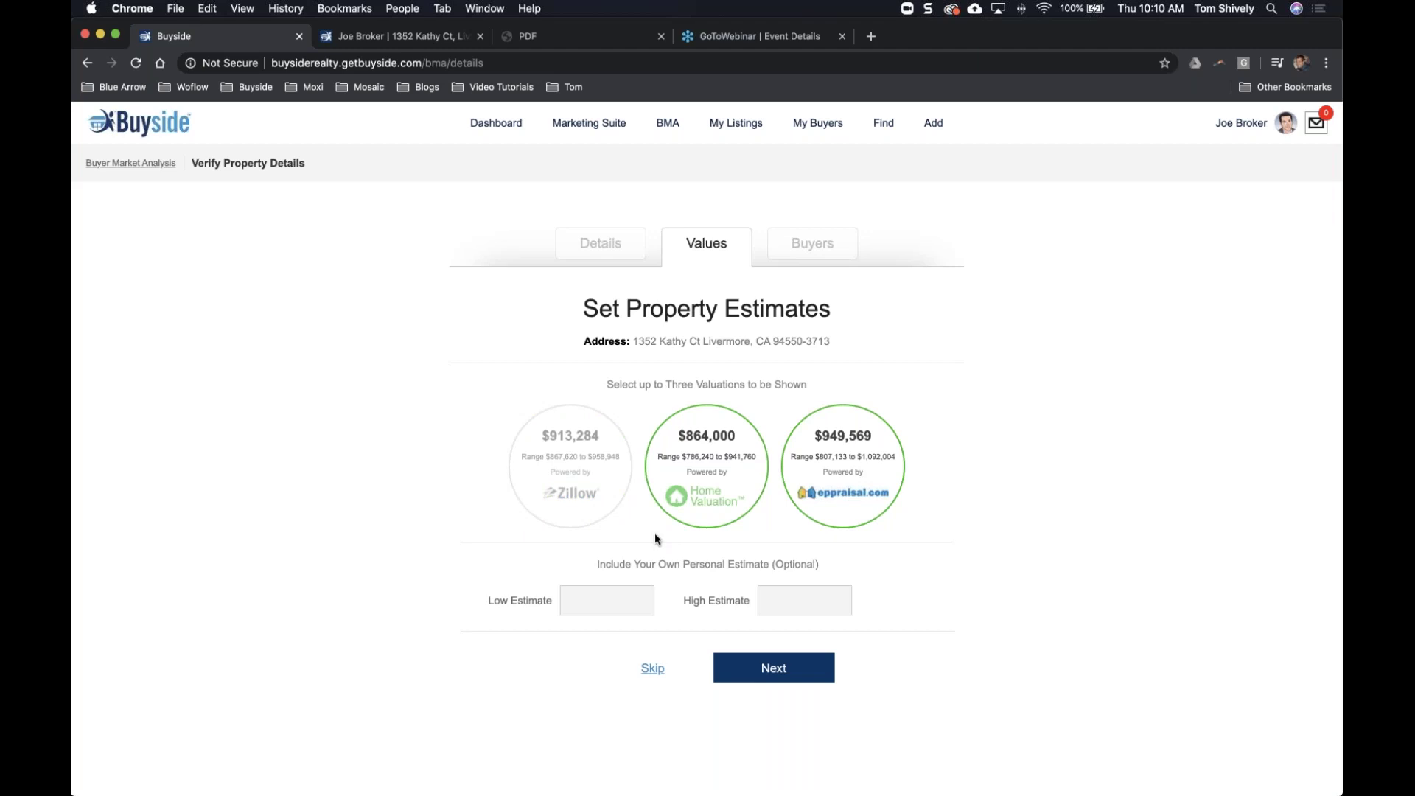
left_click(563, 478)
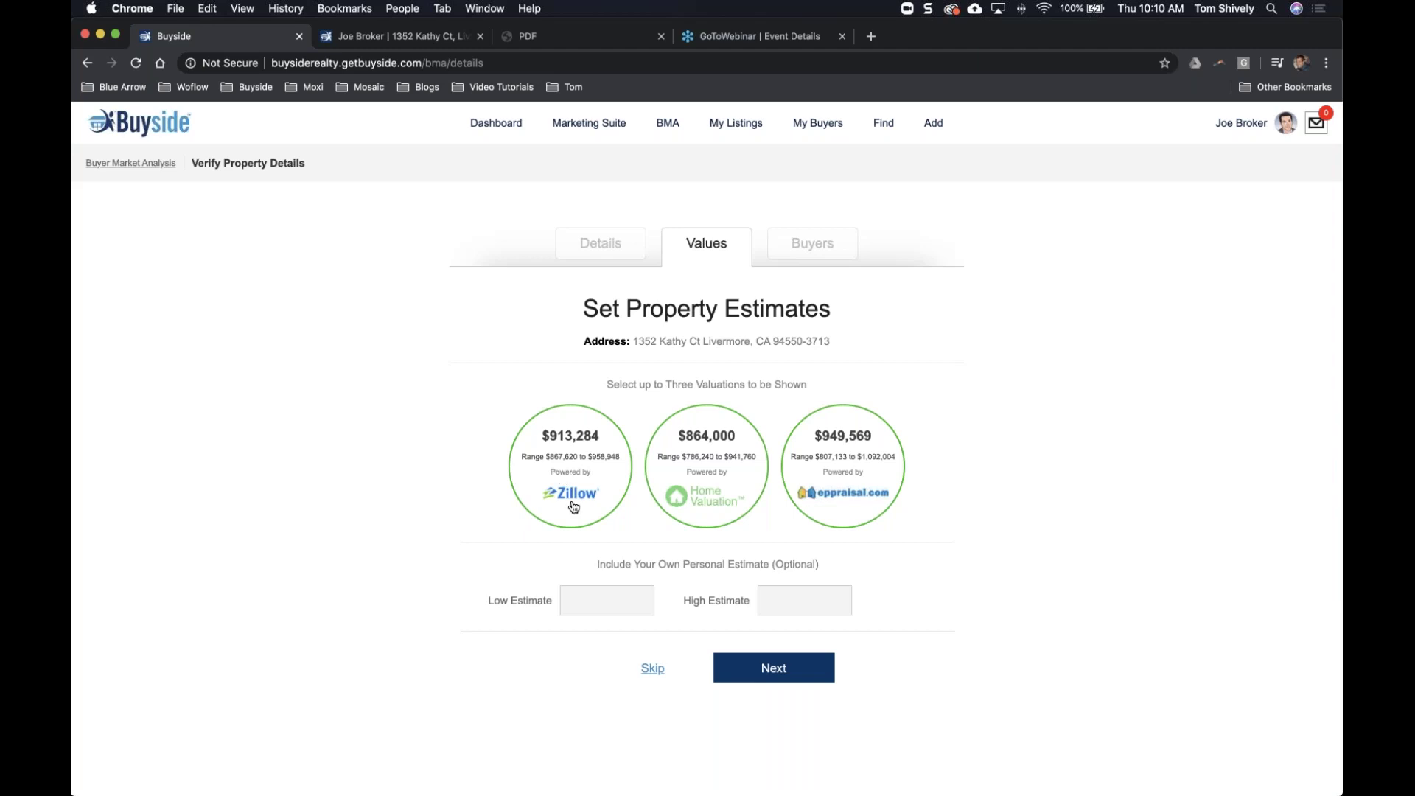
left_click(596, 600)
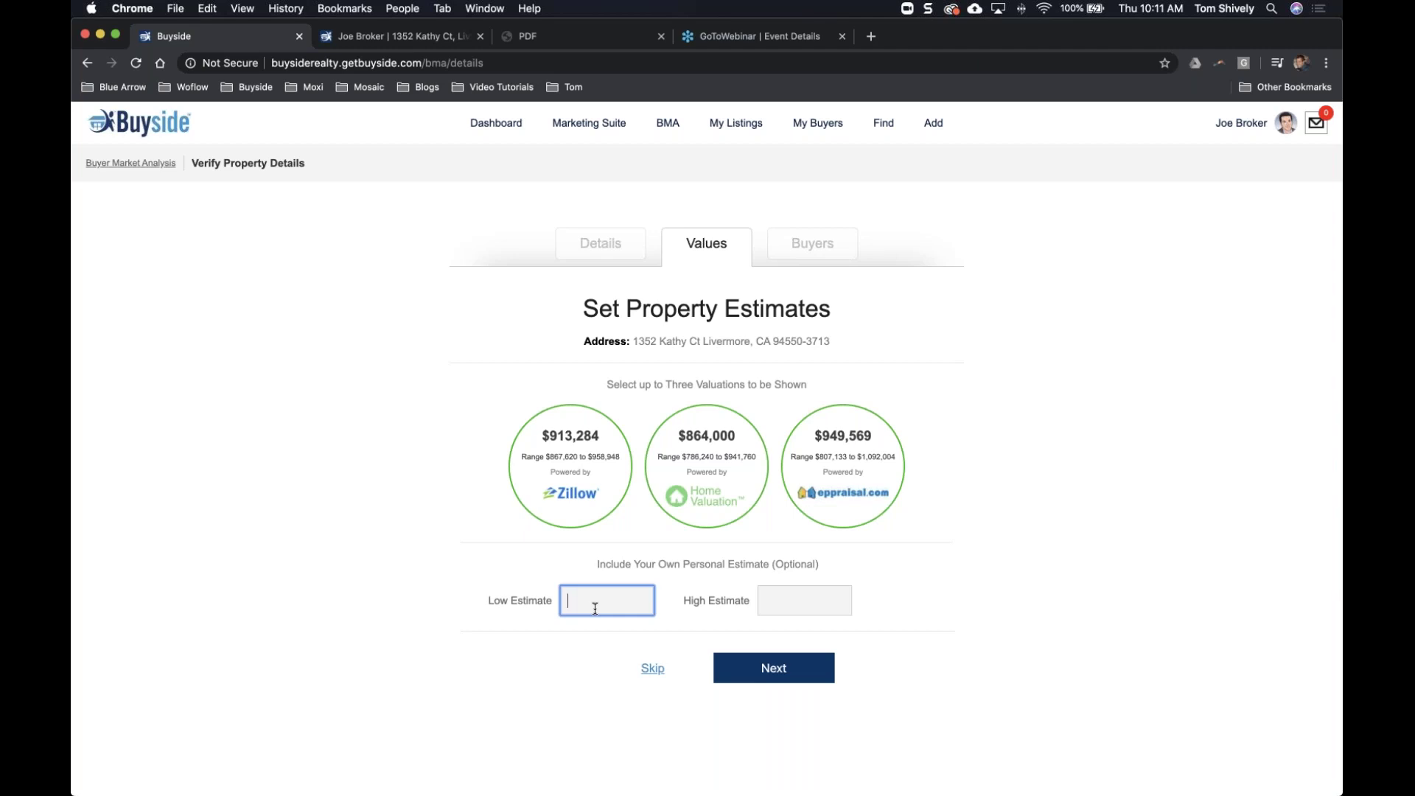
Enter a low estimate of 944,000 and high estimate of 1,092,000, then continue
type("944")
type(",000")
key("Tab")
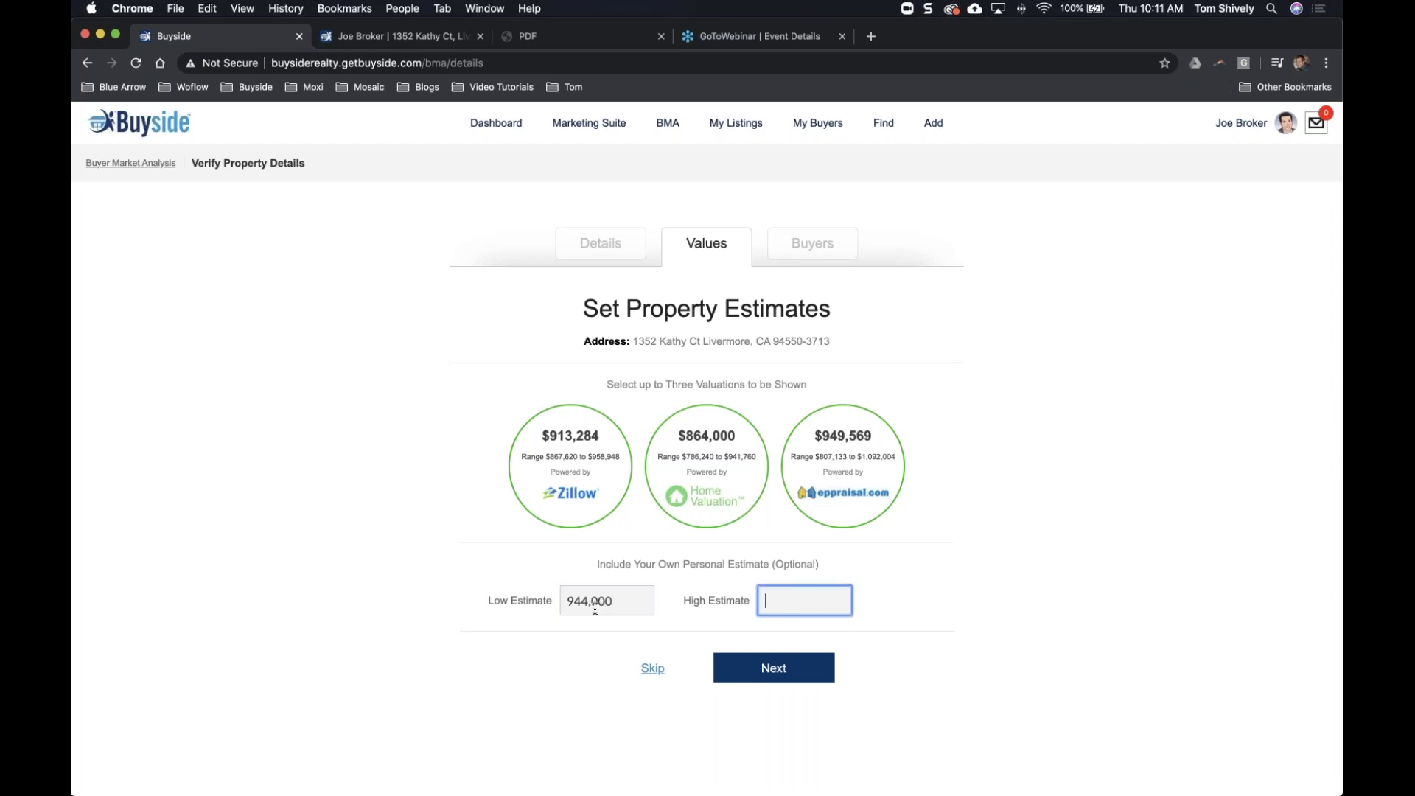
type("1092,")
key("BackSpace")
type("000")
left_click(790, 670)
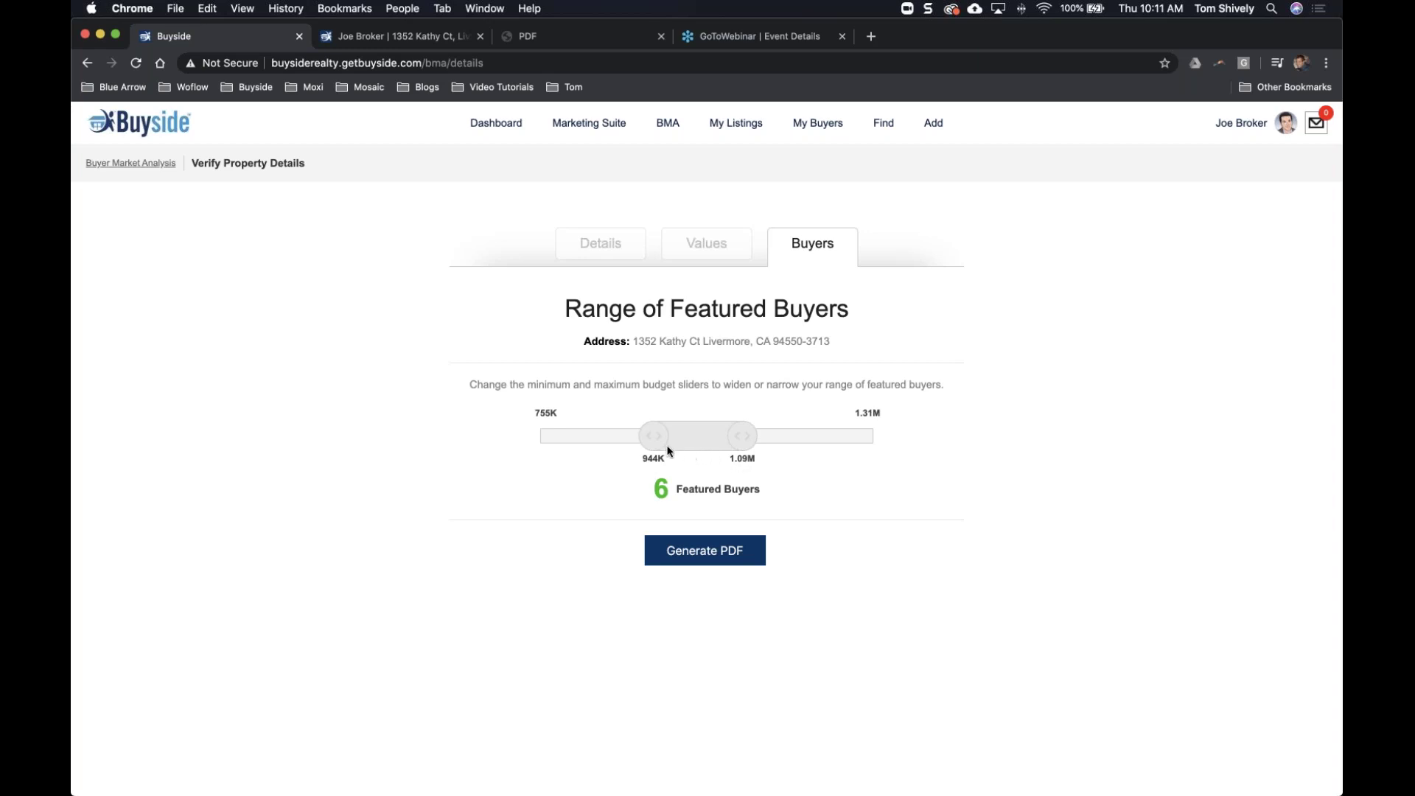
left_click_drag(652, 441, 609, 440)
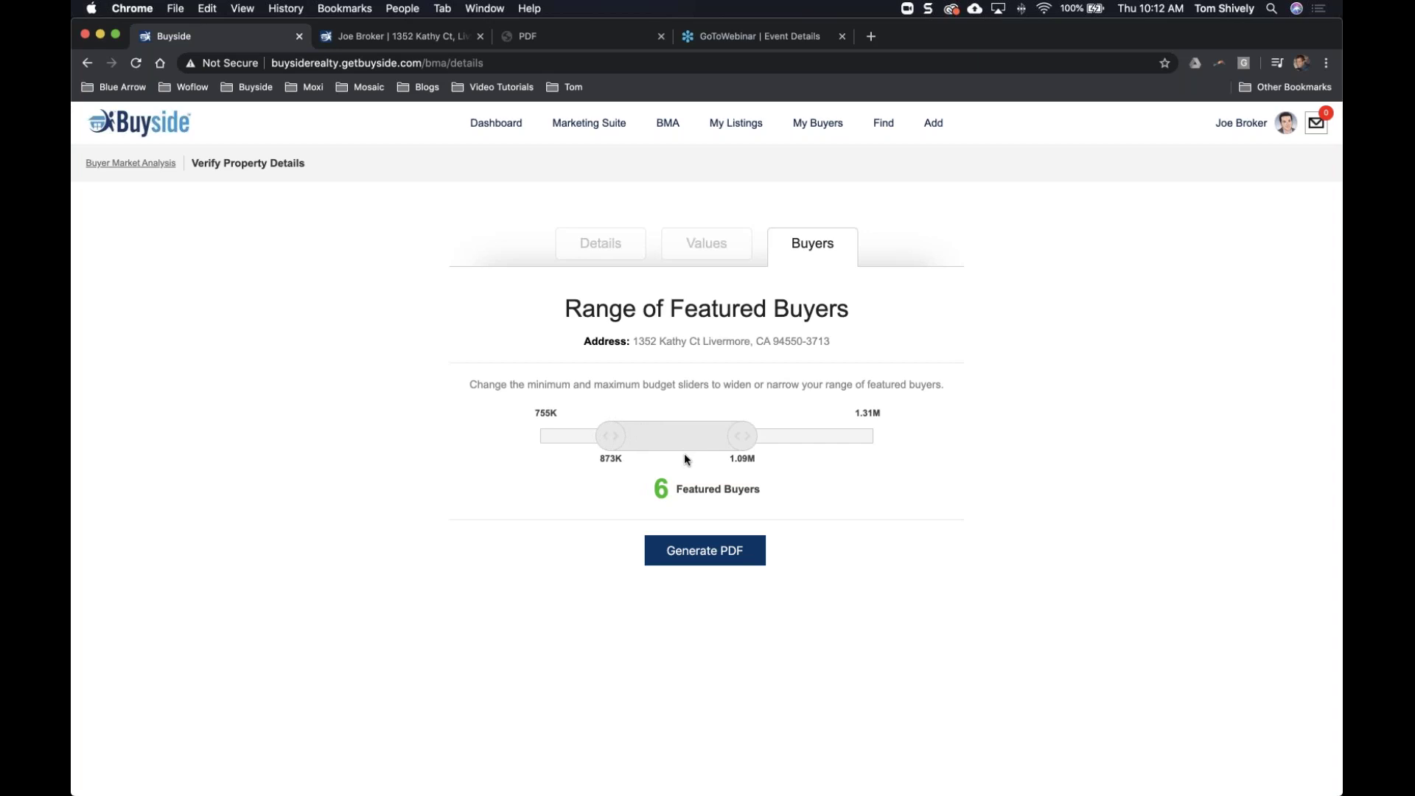
left_click_drag(618, 447, 655, 440)
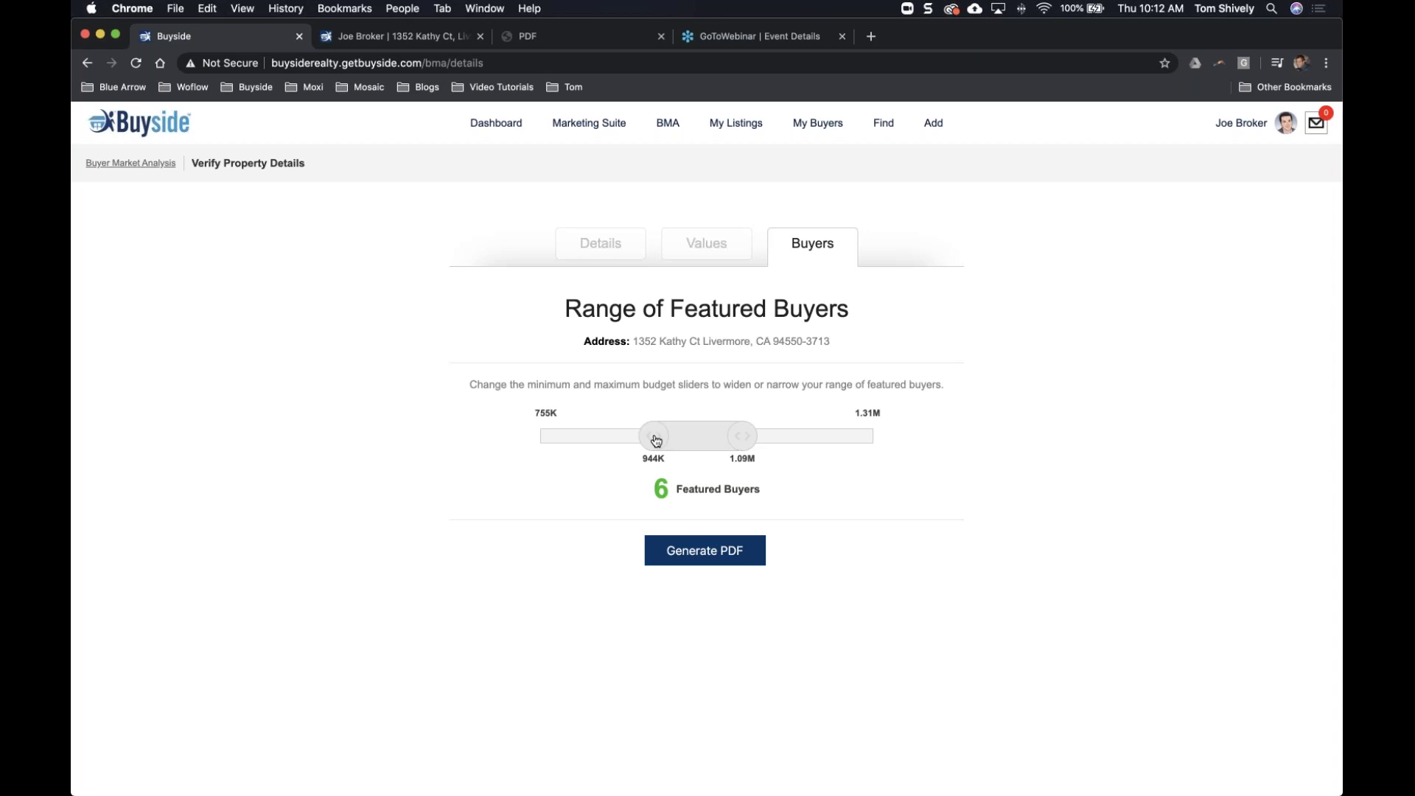
Generate the PDF report and switch to the Chrome tab showing it
left_click(704, 553)
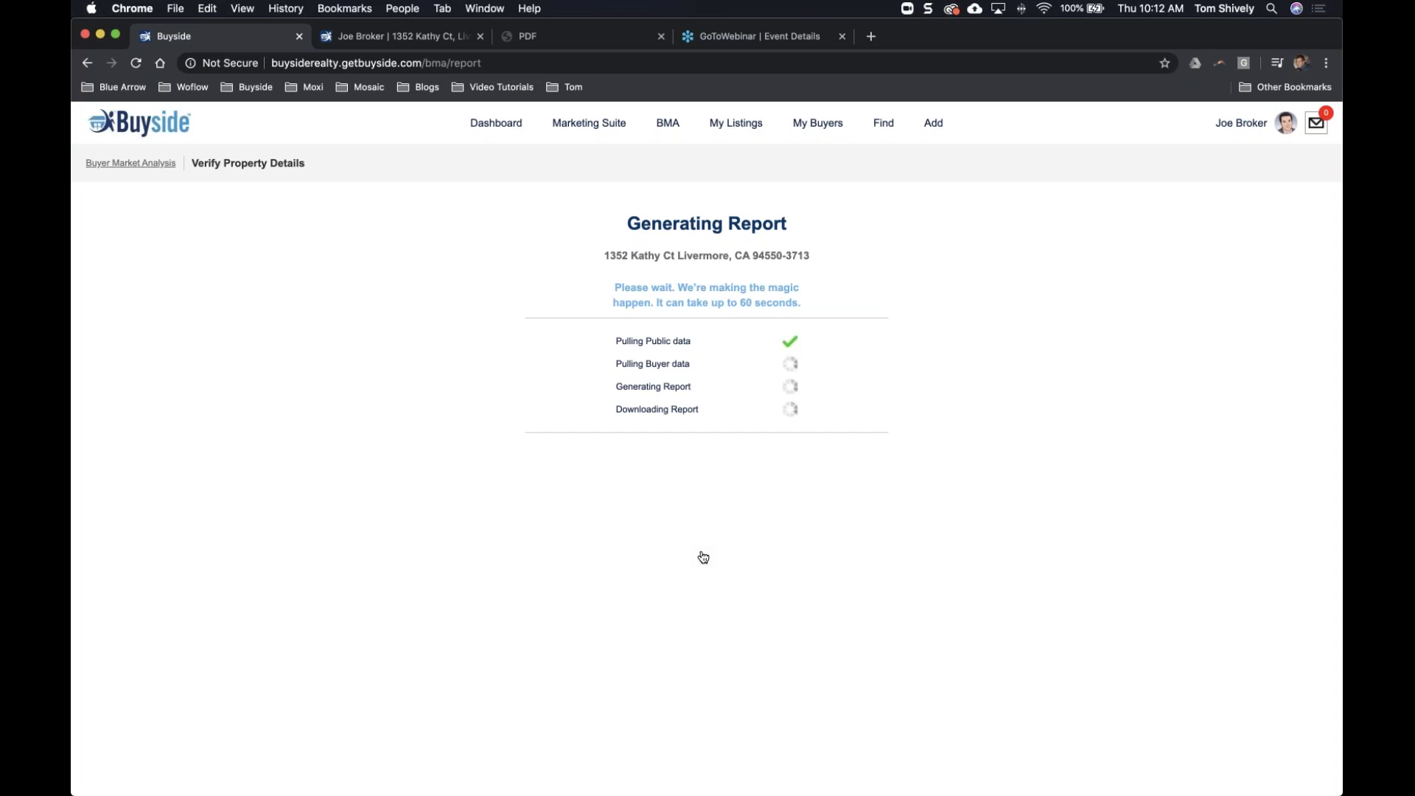
left_click(526, 37)
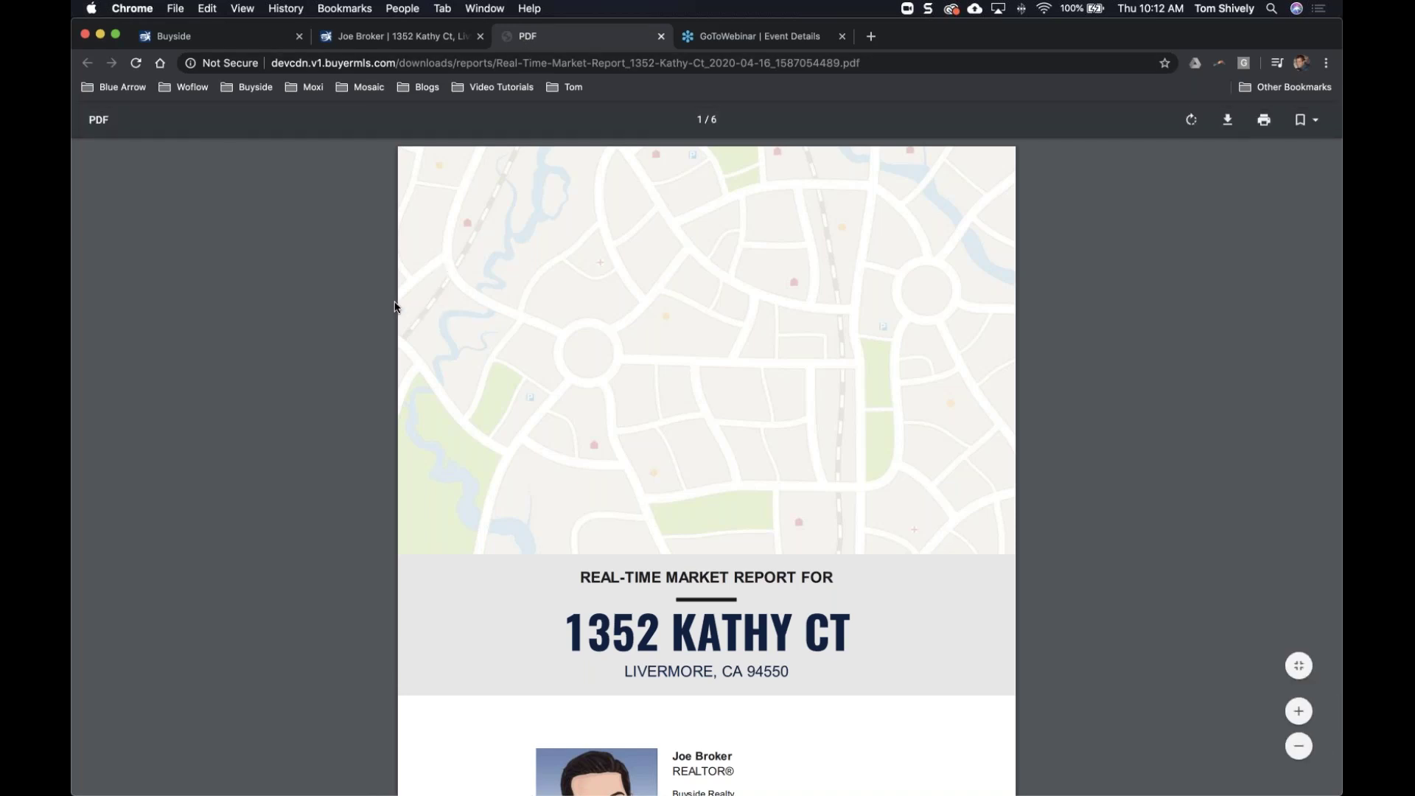
Scroll down the PDF's cover page to the agent contact card and Buyside footer banner
scroll(395, 307, "down", 1)
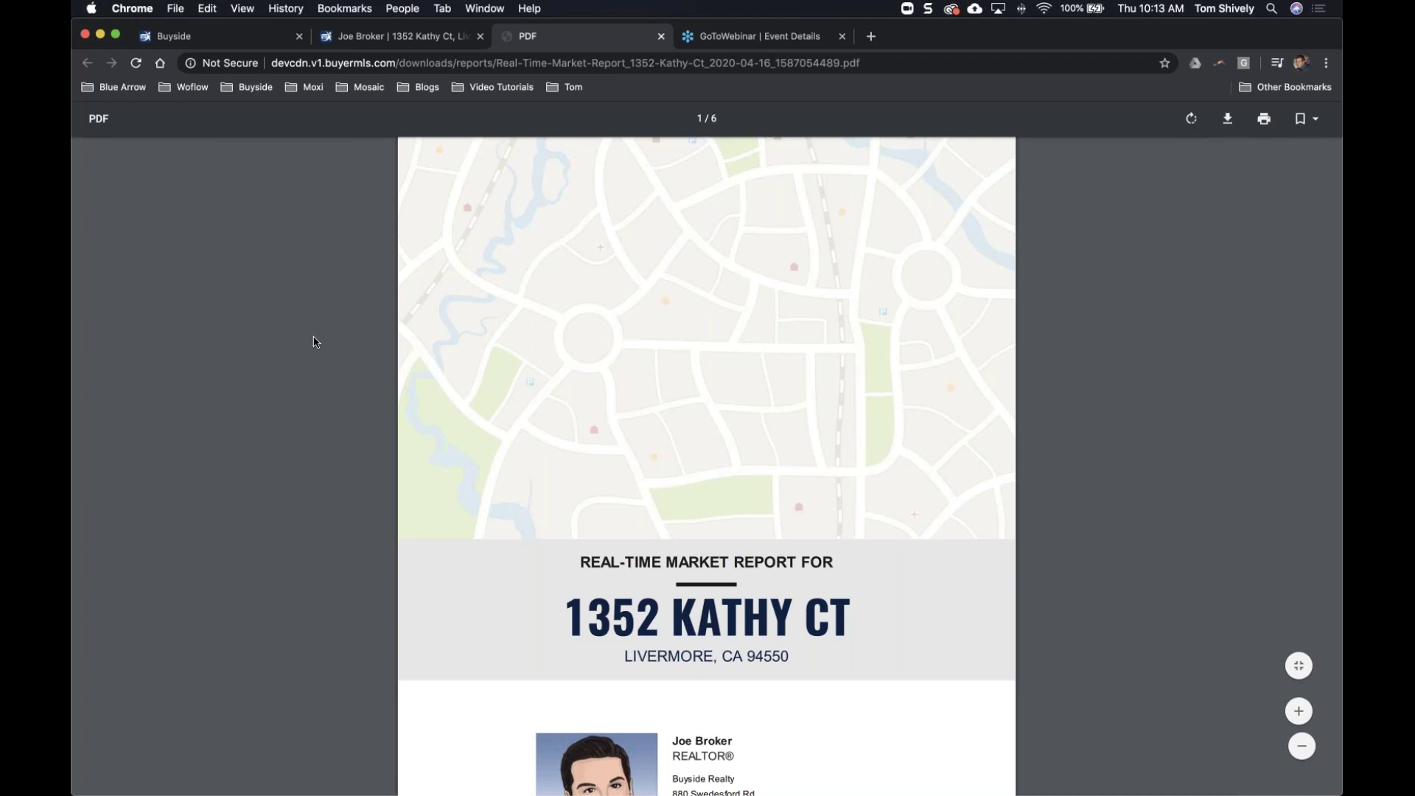
scroll(315, 341, "down", 1)
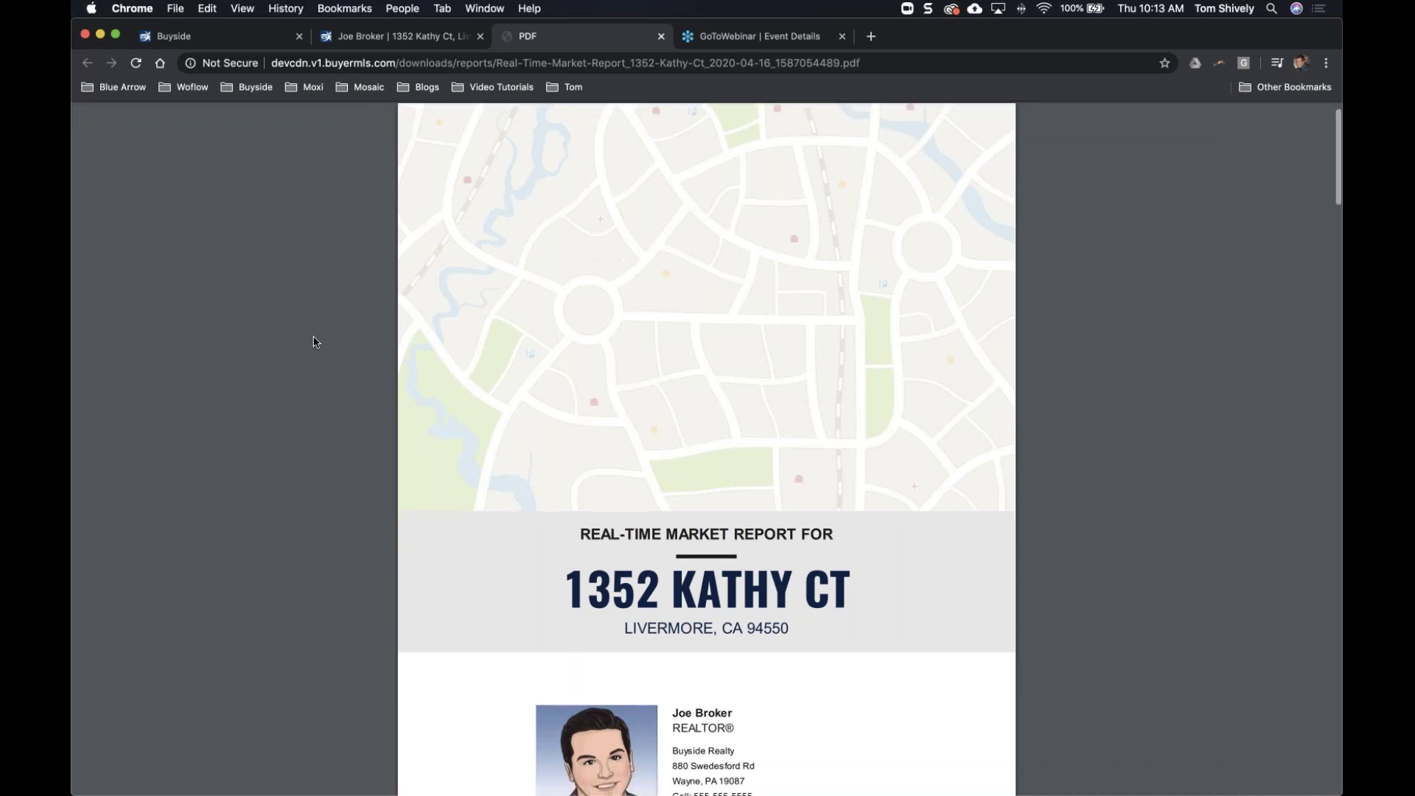
scroll(317, 342, "down", 5)
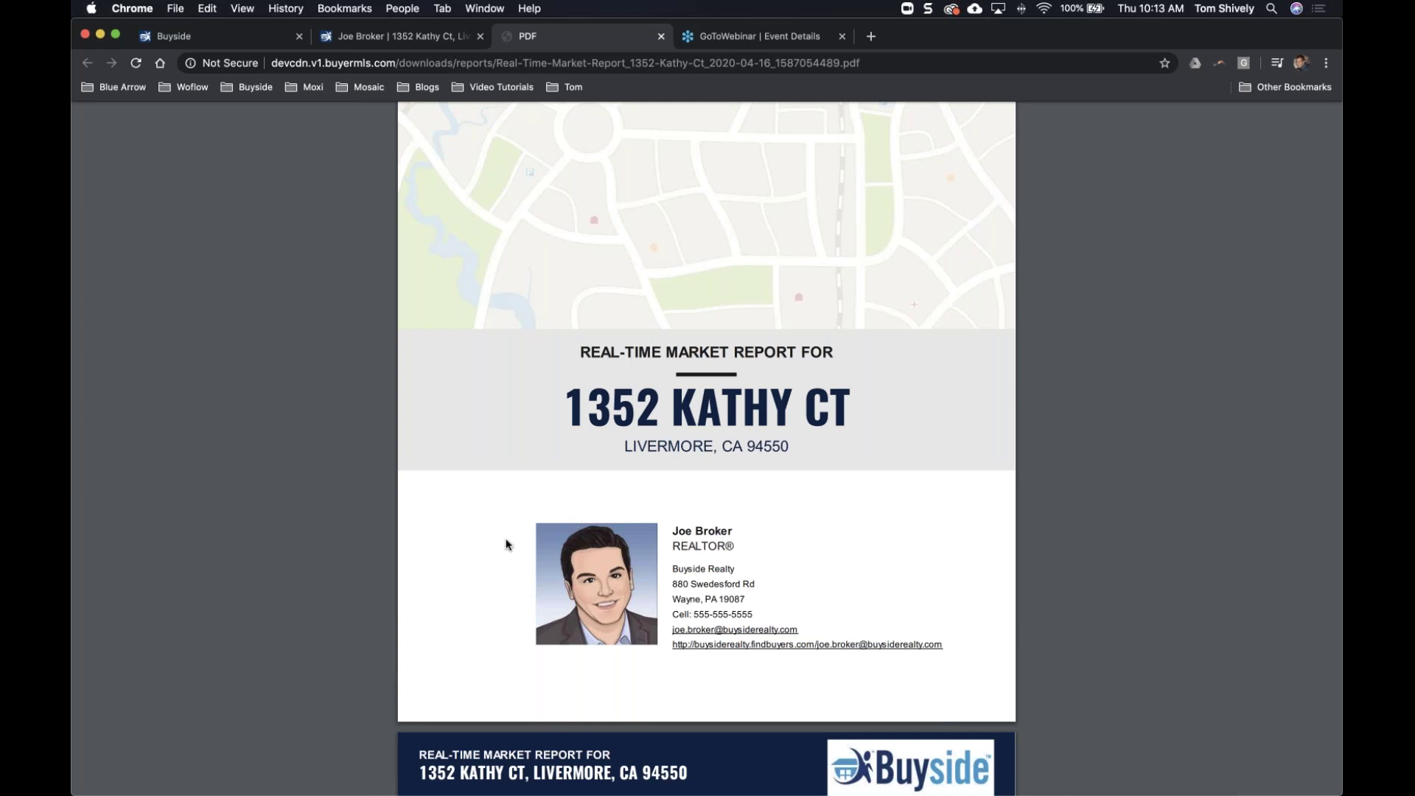
scroll(507, 544, "down", 1)
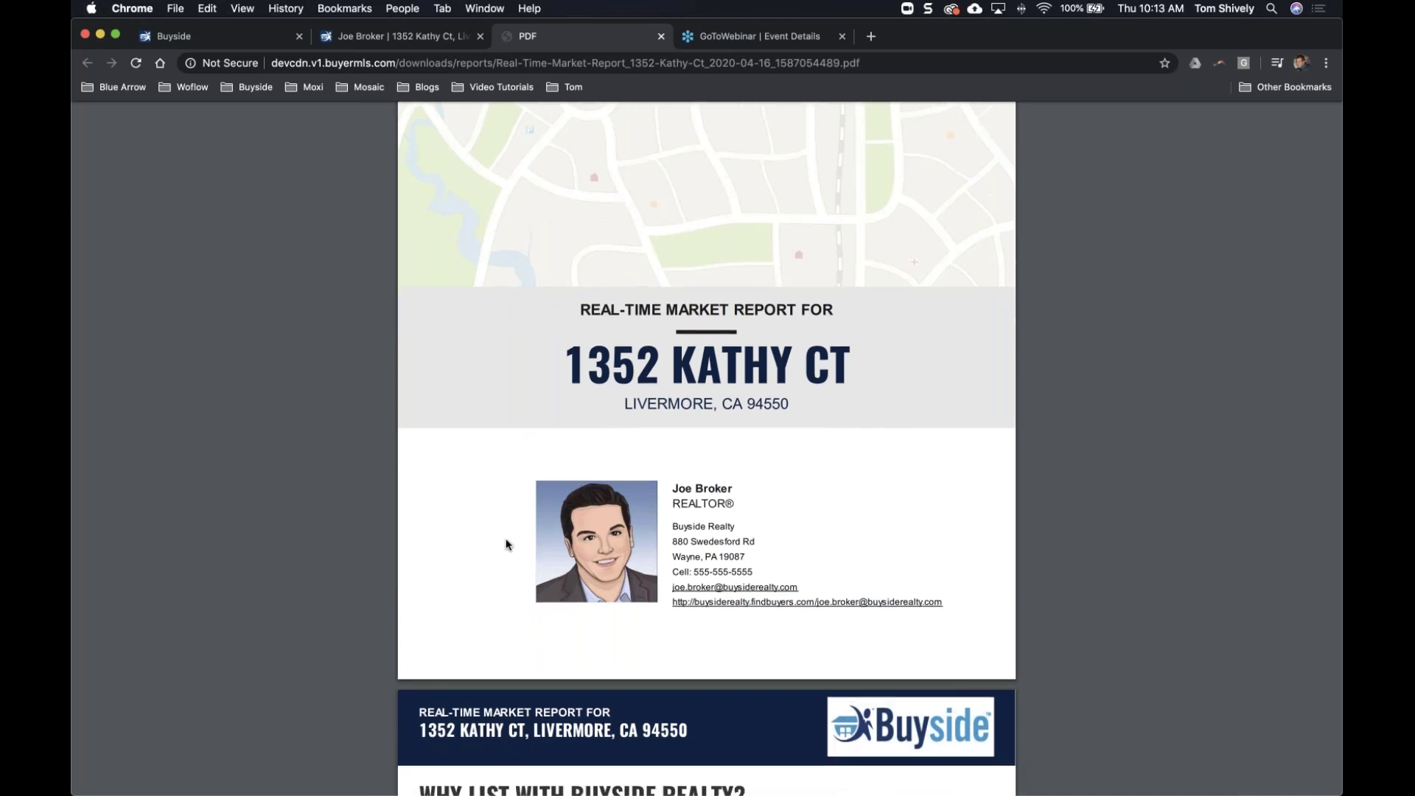
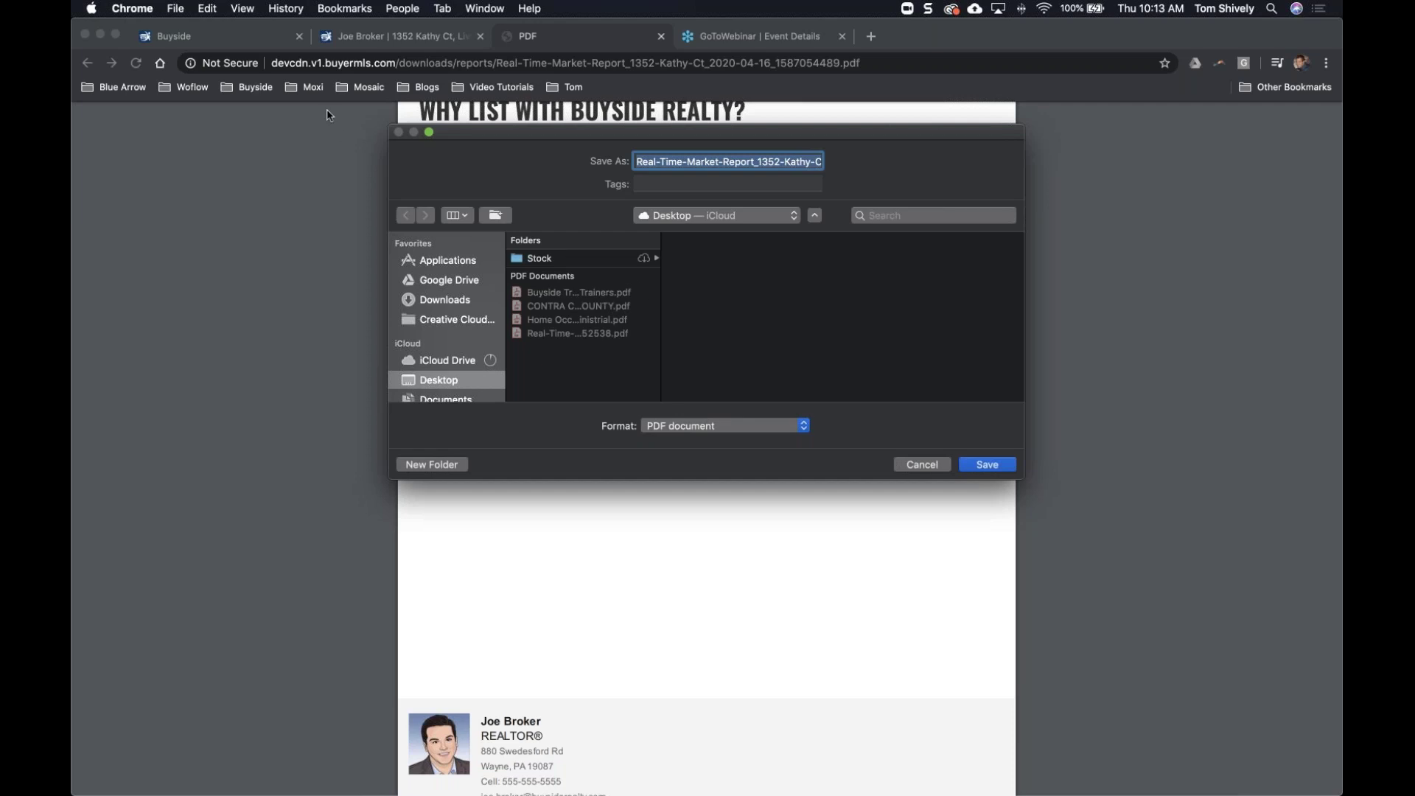
Cancel the report save dialog and return to the PDF's 'Why List With Buyside Realty?' page
left_click(238, 37)
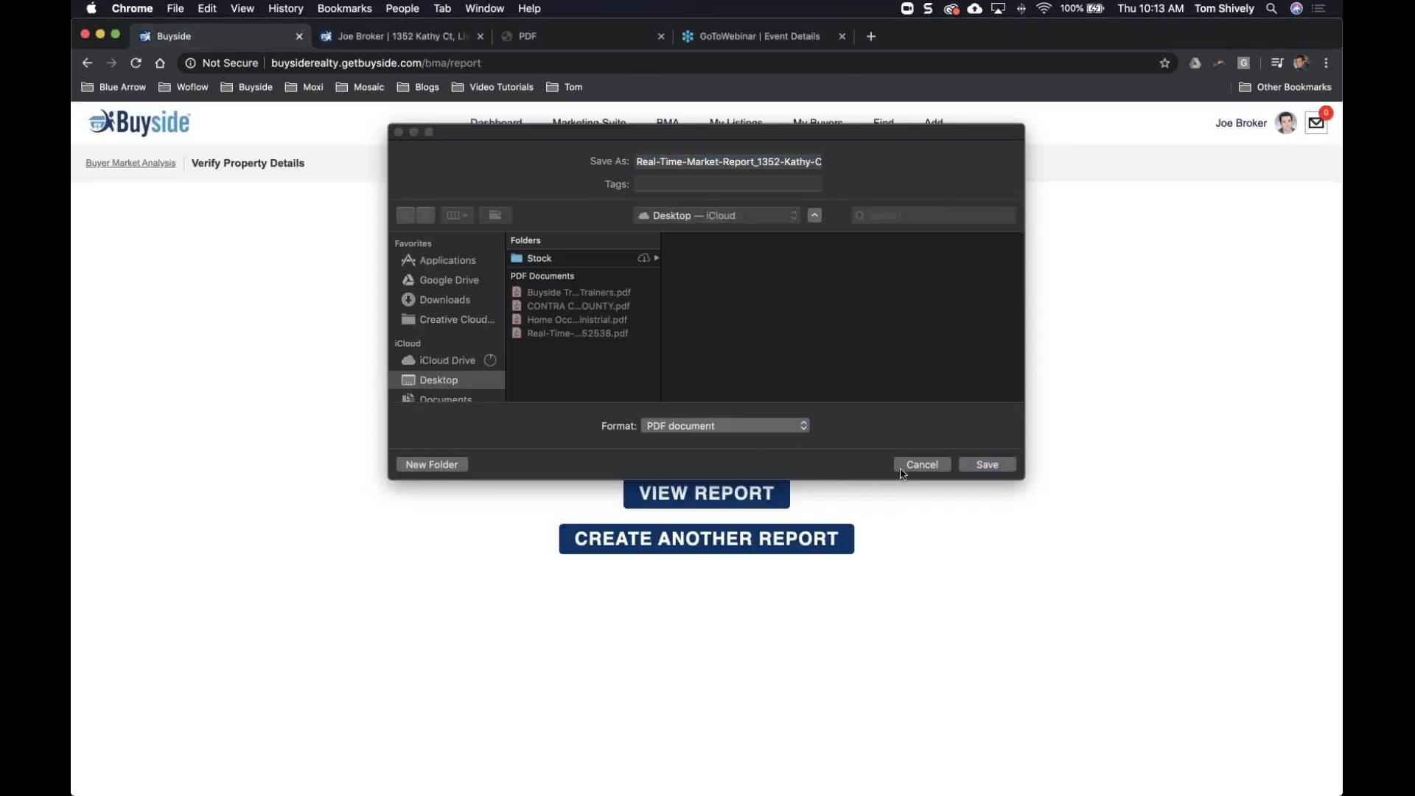
left_click(923, 465)
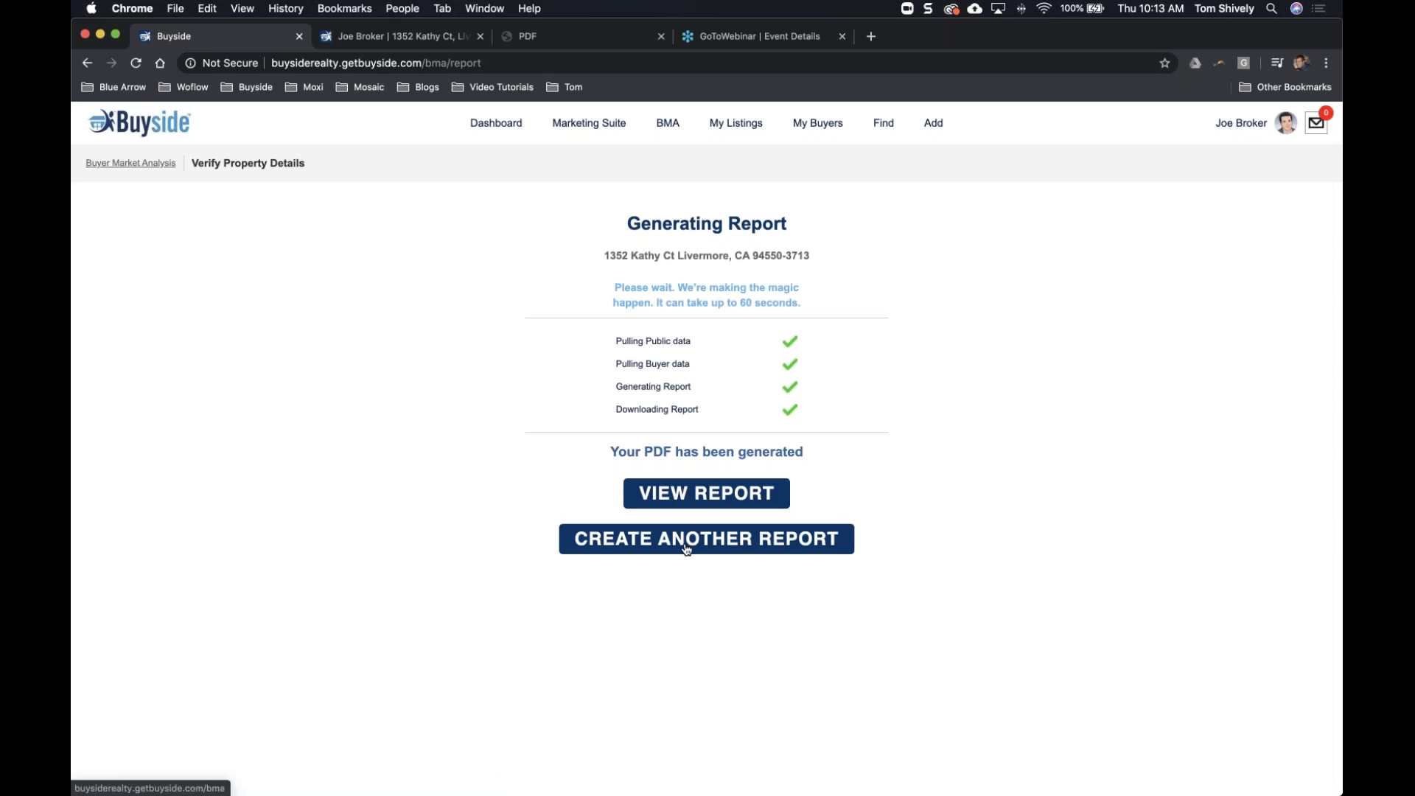
left_click(589, 40)
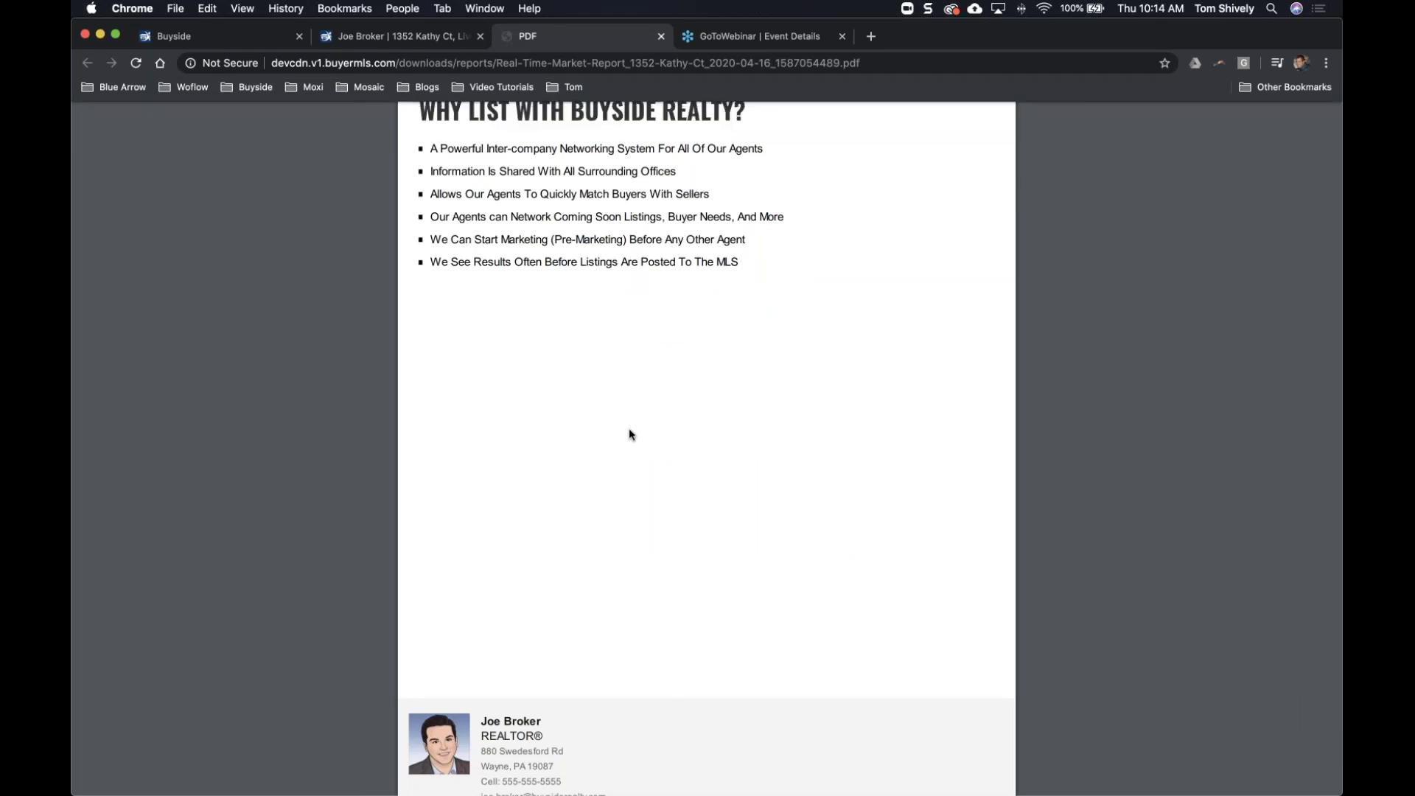
Scroll the report PDF to the Real-Time Valuations page with its $820,000–$1,020,000 suggested range
scroll(630, 431, "up", 2)
scroll(631, 434, "down", 6)
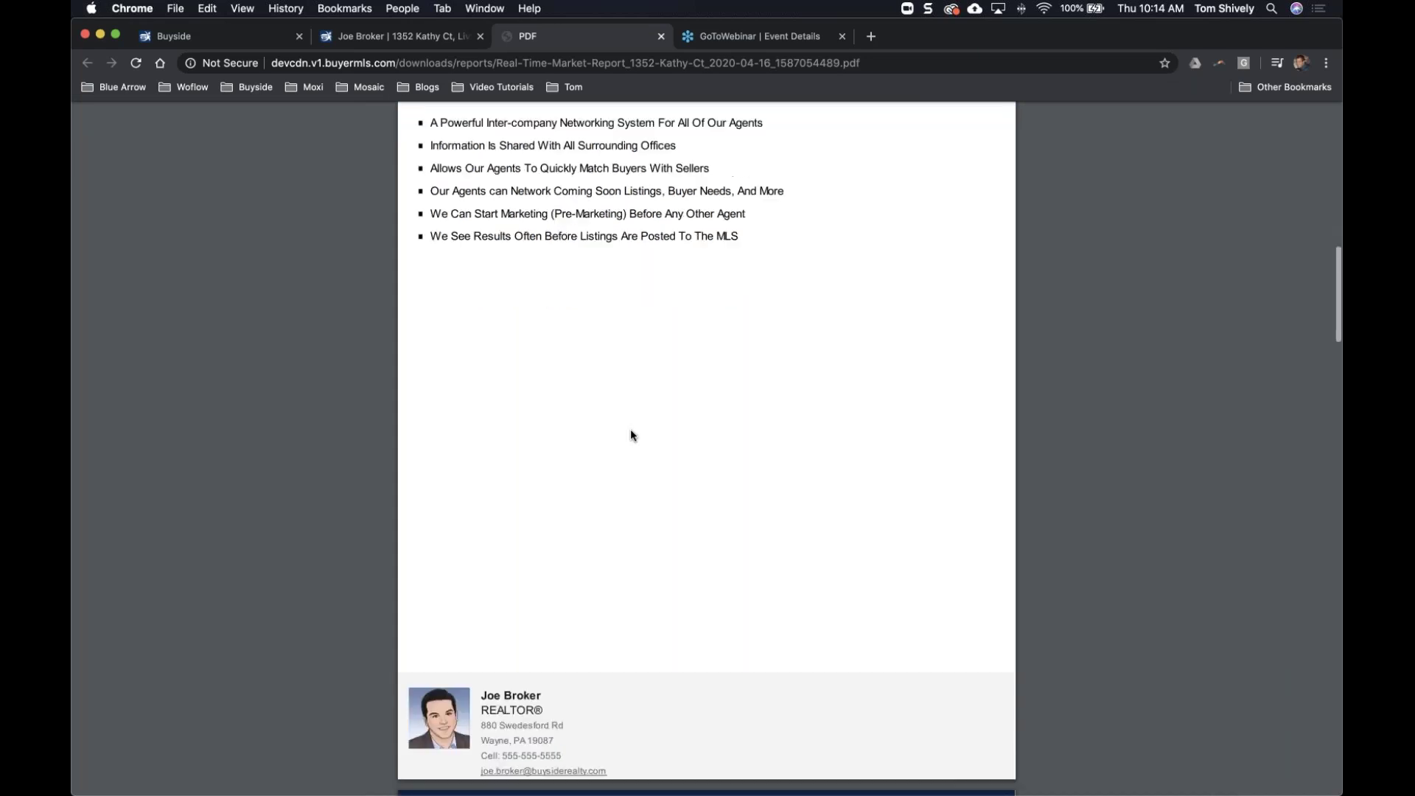
scroll(630, 434, "down", 4)
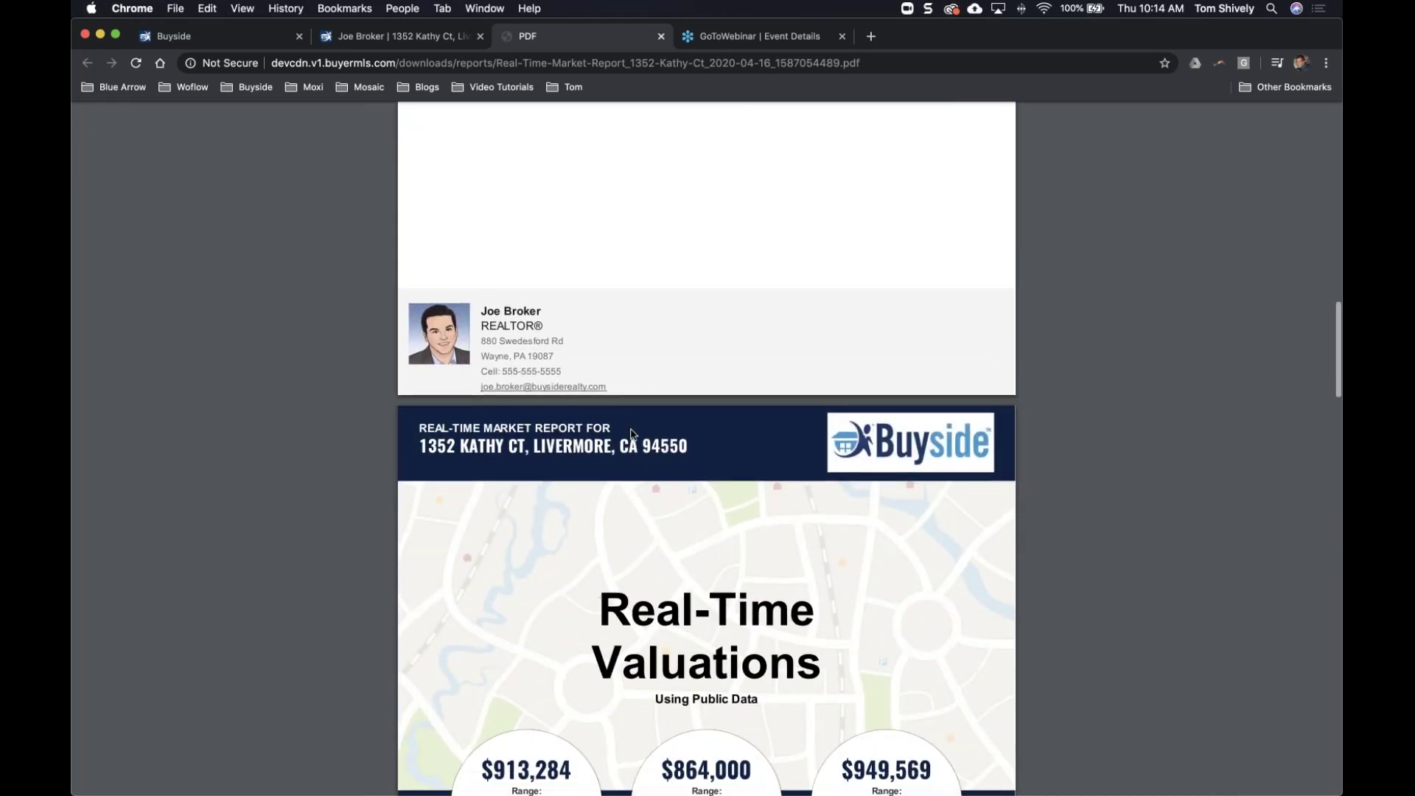
scroll(630, 435, "down", 1)
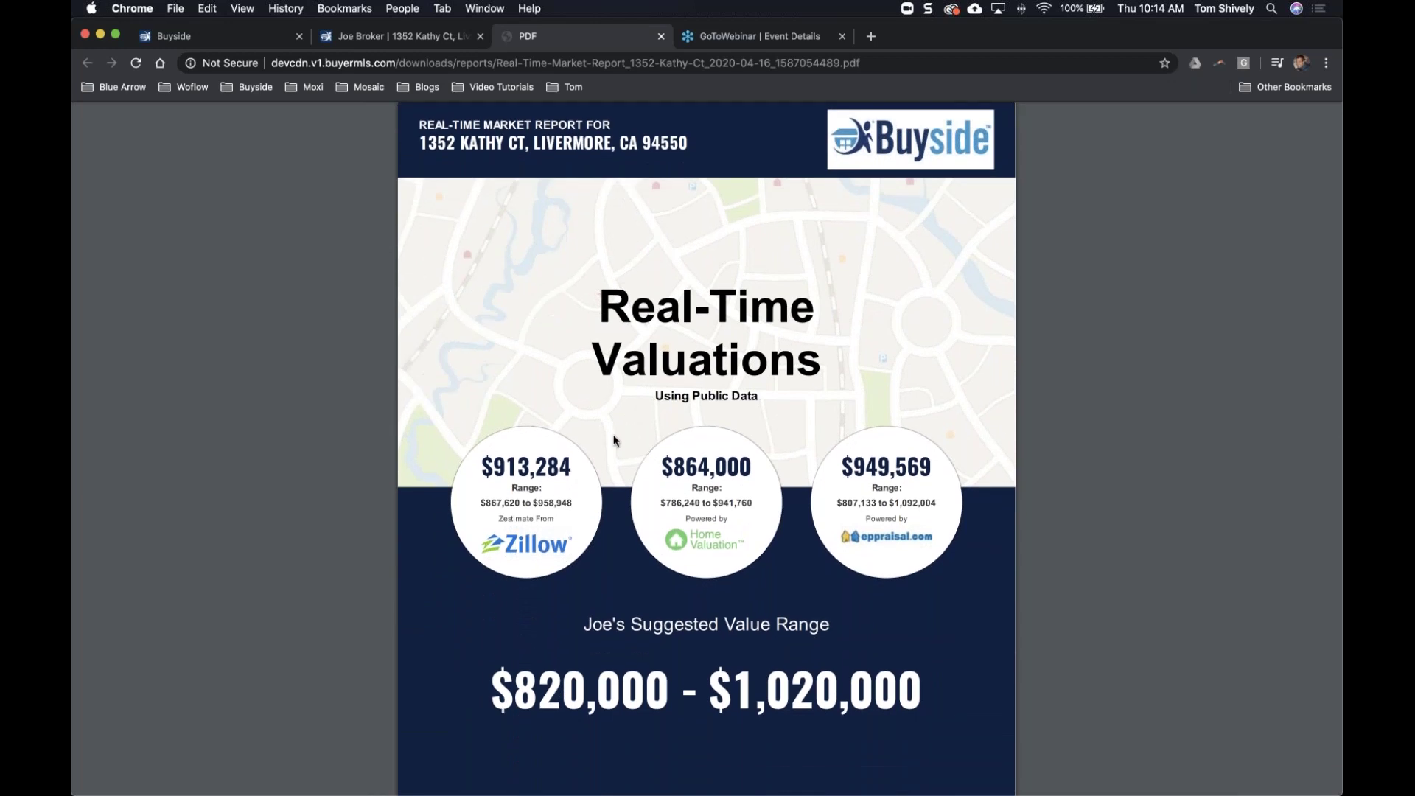
scroll(612, 436, "down", 1)
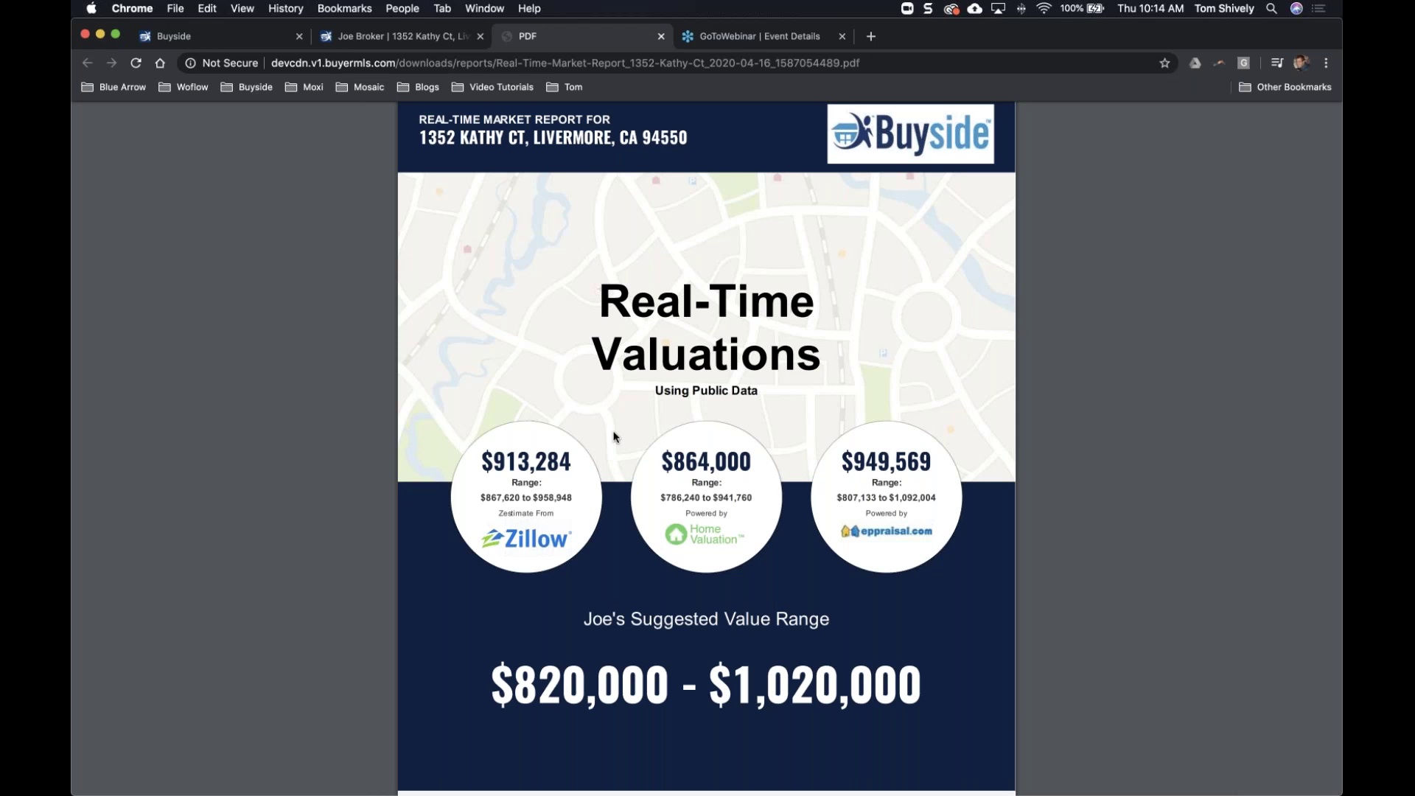
scroll(615, 437, "down", 1)
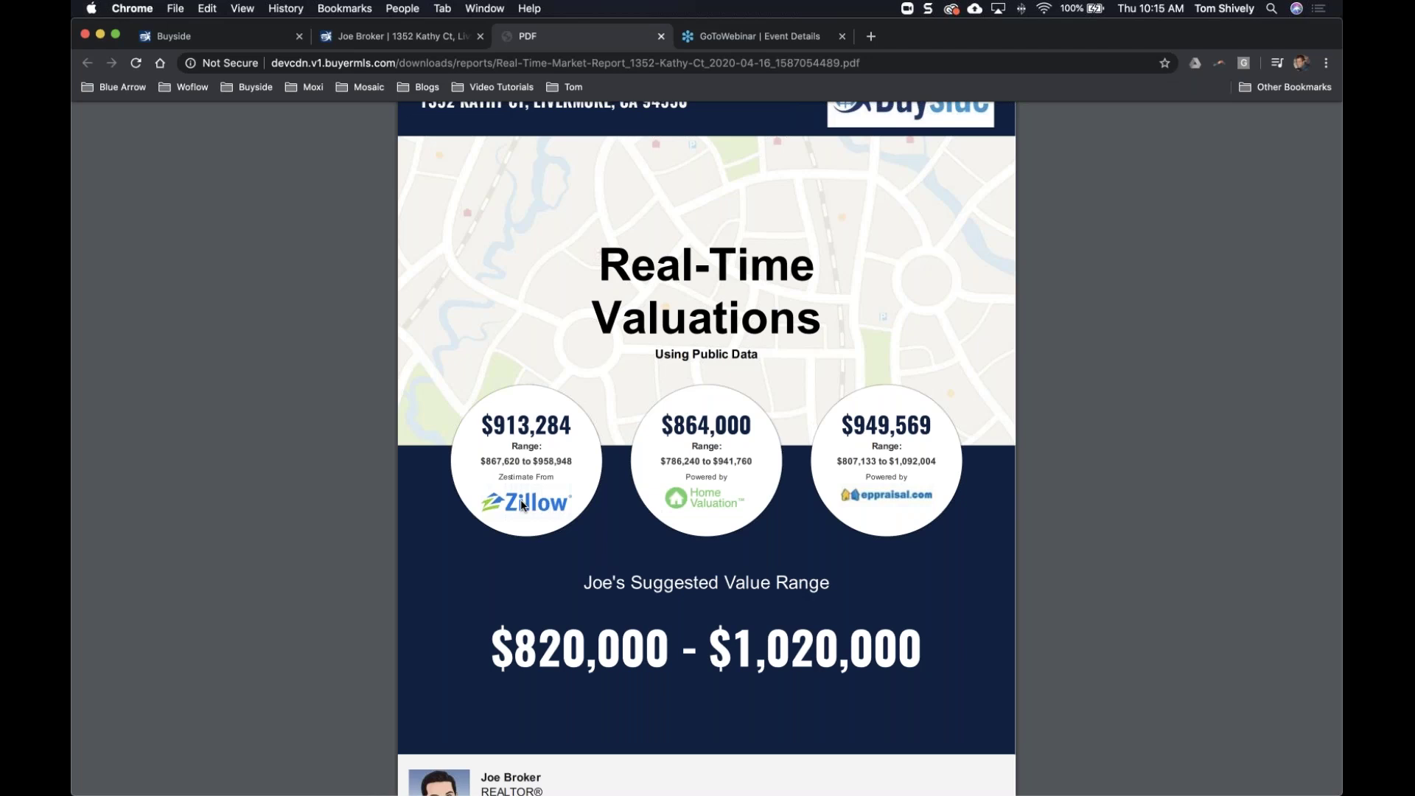
Scroll to the 90-day online activity funnel, highlight its figures, then open the property's market report page
scroll(403, 518, "down", 5)
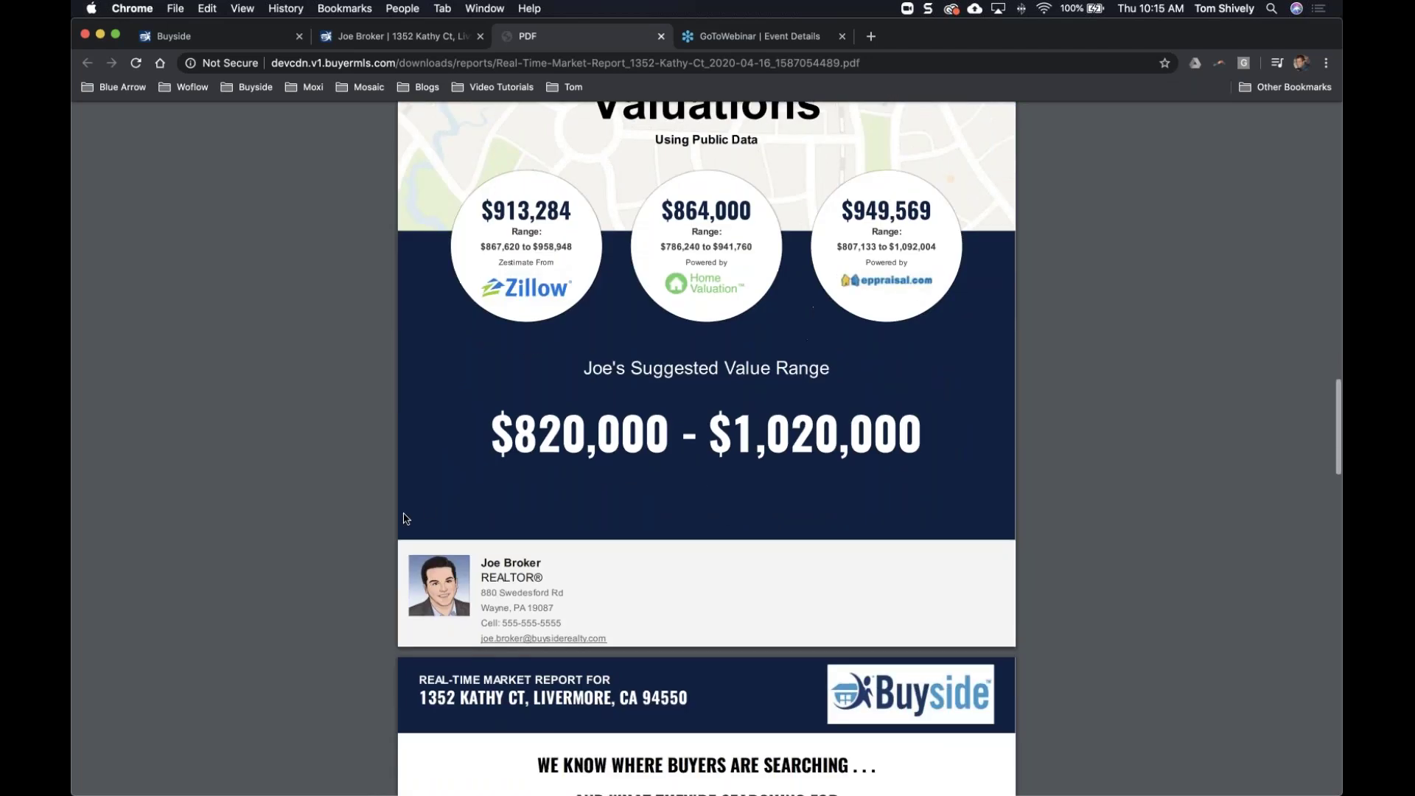
scroll(404, 518, "down", 12)
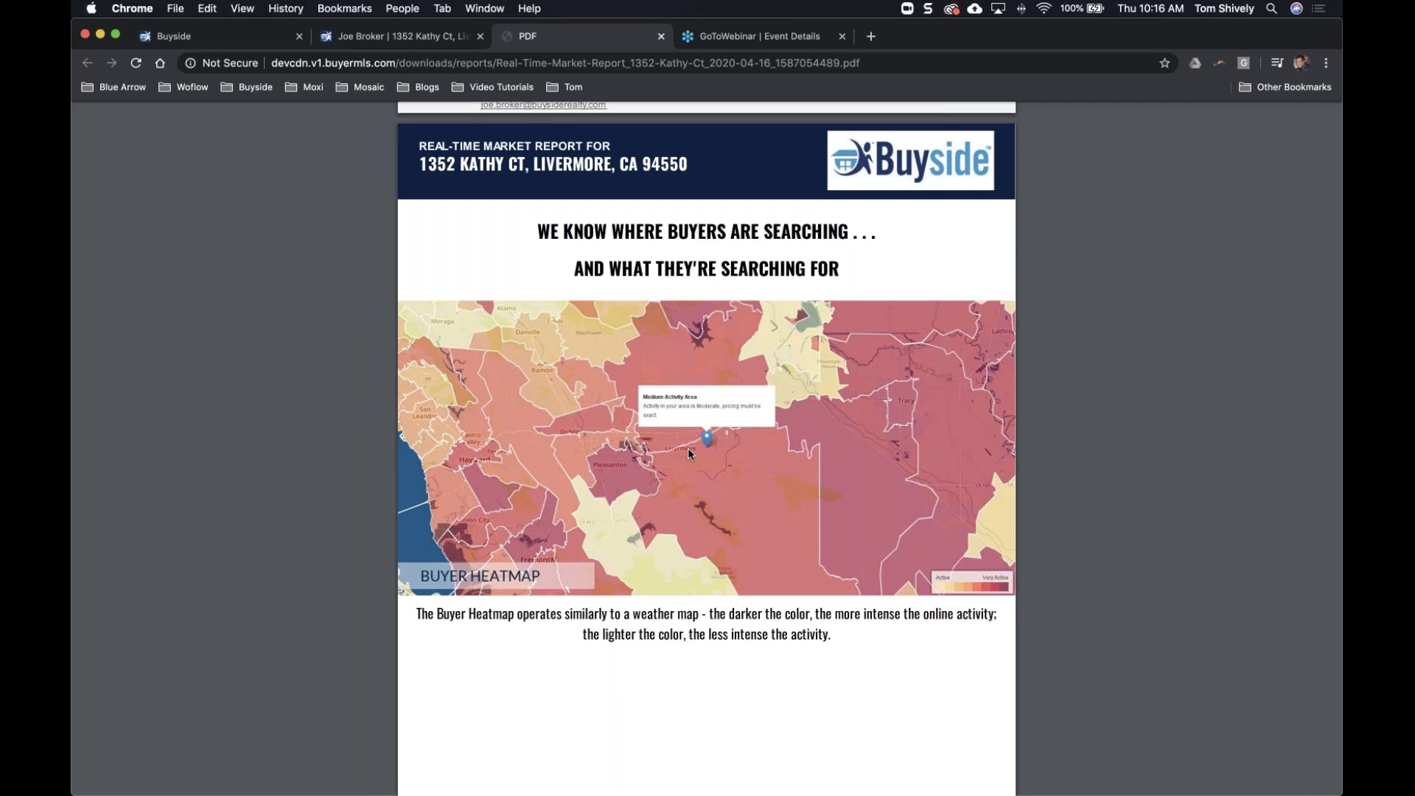
scroll(687, 448, "down", 12)
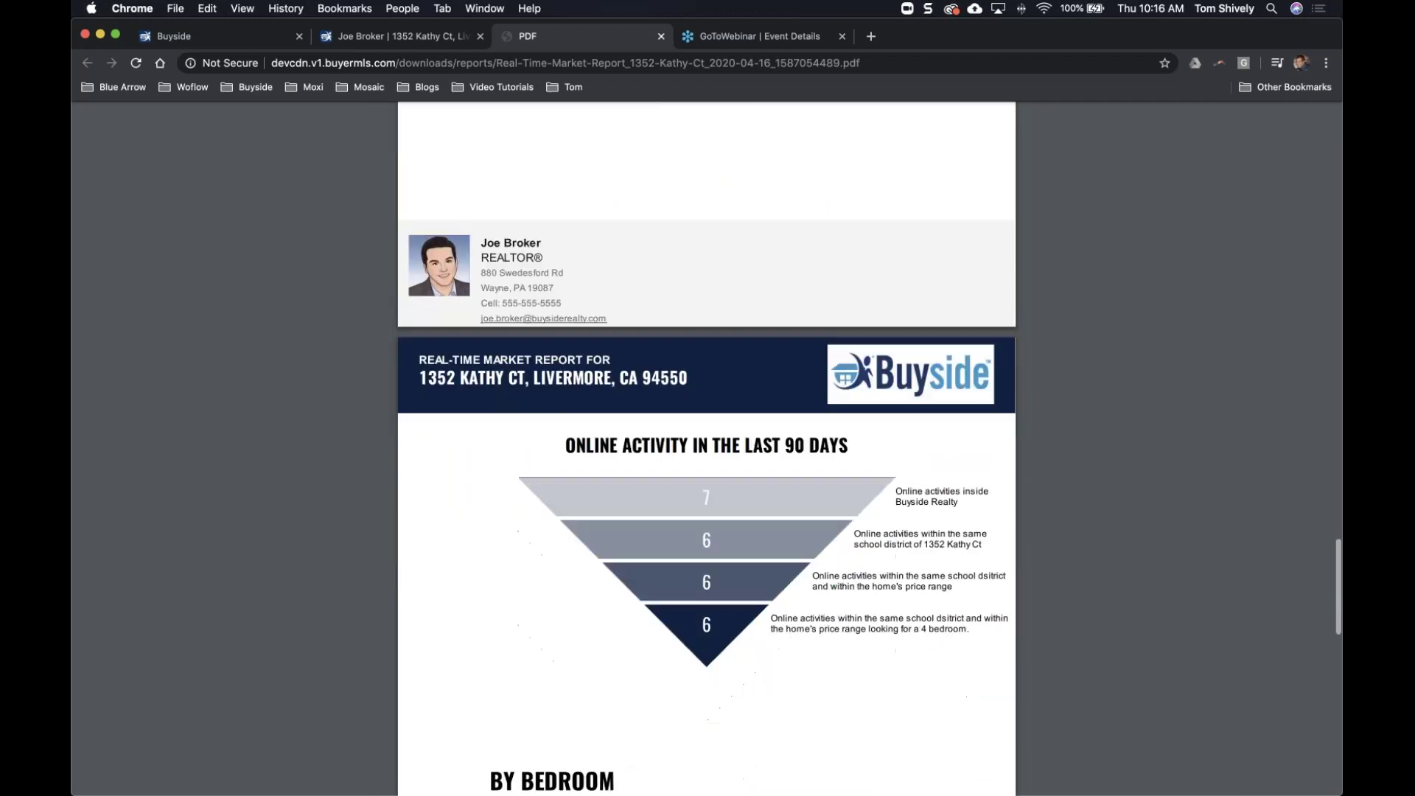
scroll(706, 431, "down", 4)
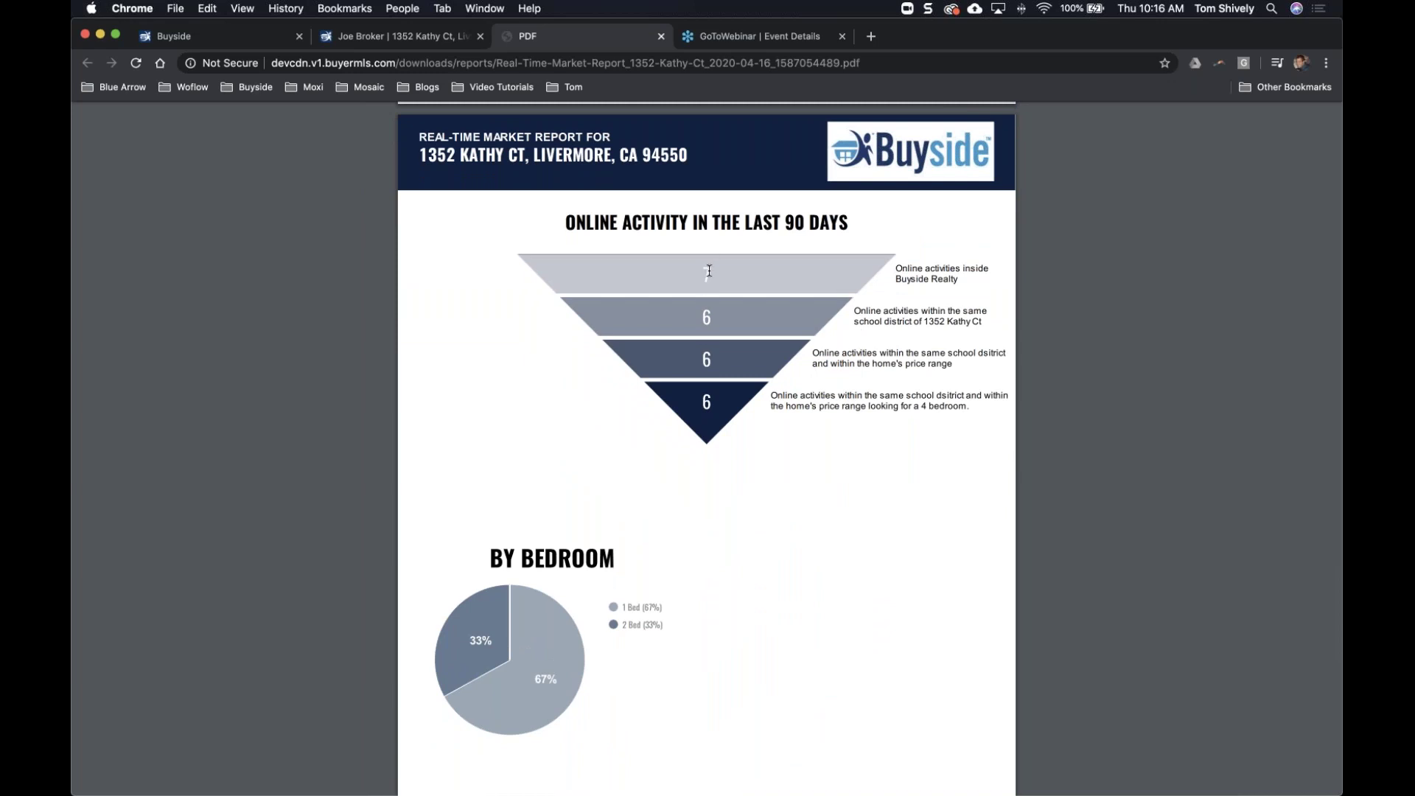
left_click_drag(705, 271, 673, 427)
left_click(674, 427)
left_click(401, 36)
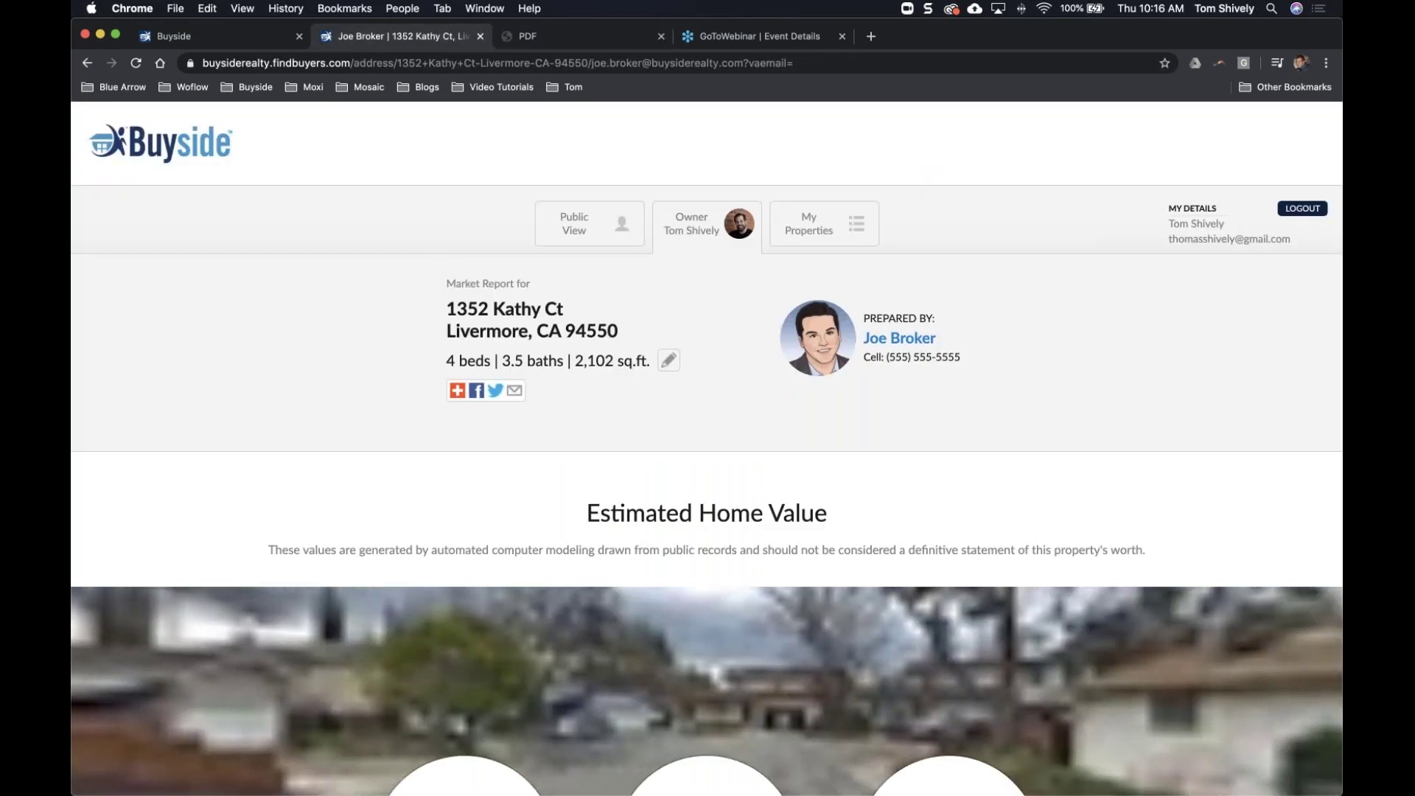
Review the property page's price-range chart, highlighting the 128,098 figure, then return to the report PDF
scroll(472, 390, "down", 10)
scroll(707, 448, "down", 15)
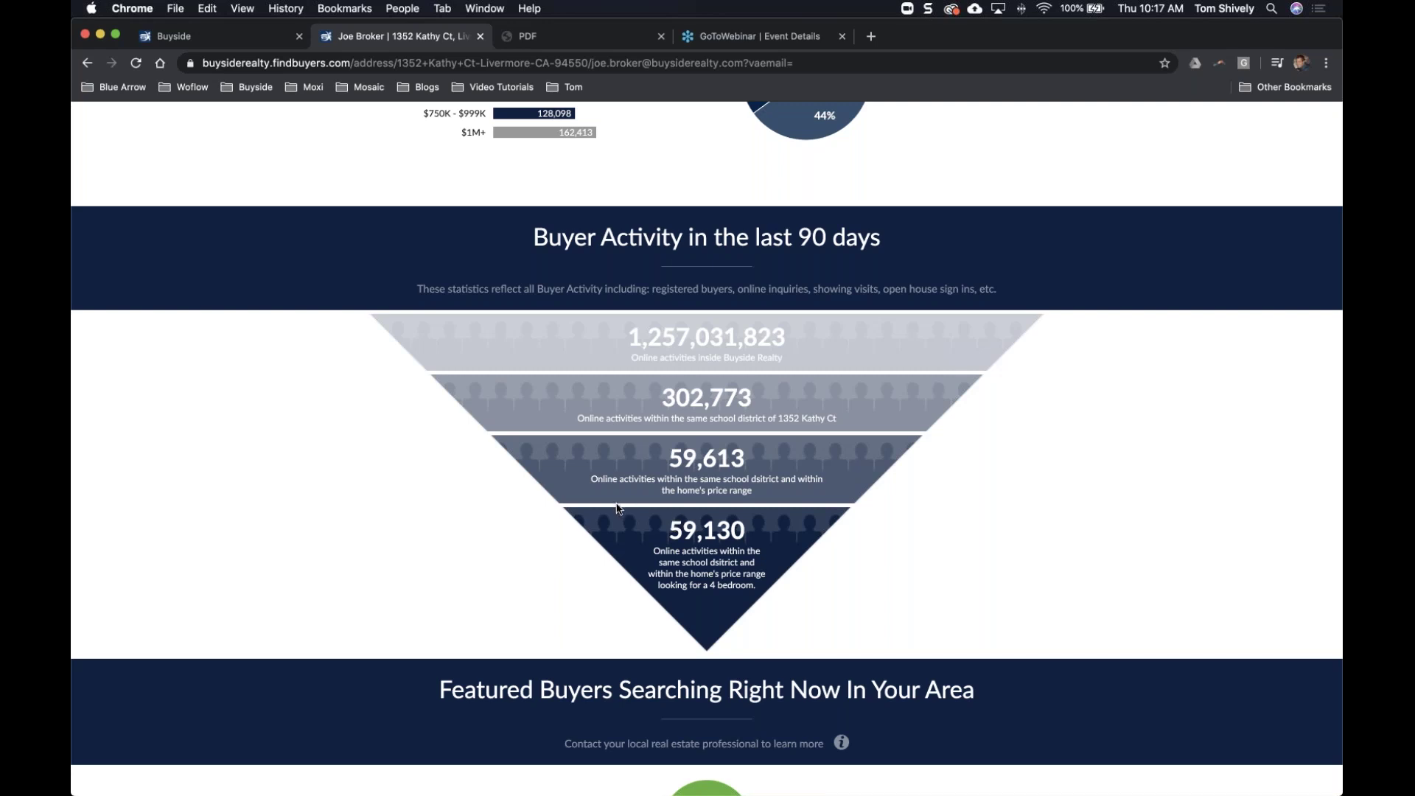
scroll(617, 508, "up", 5)
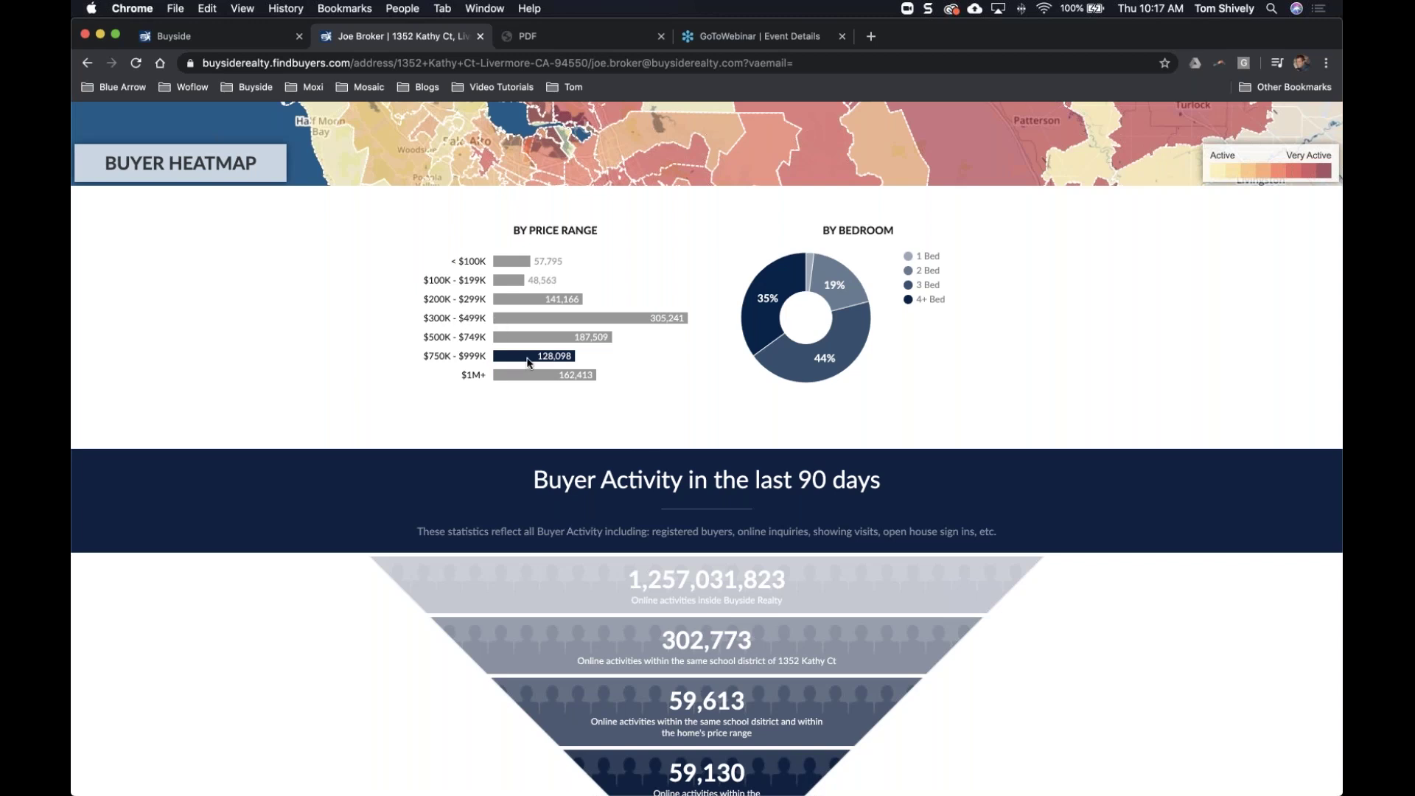
left_click_drag(529, 360, 579, 361)
left_click(580, 362)
mouse_move(753, 319)
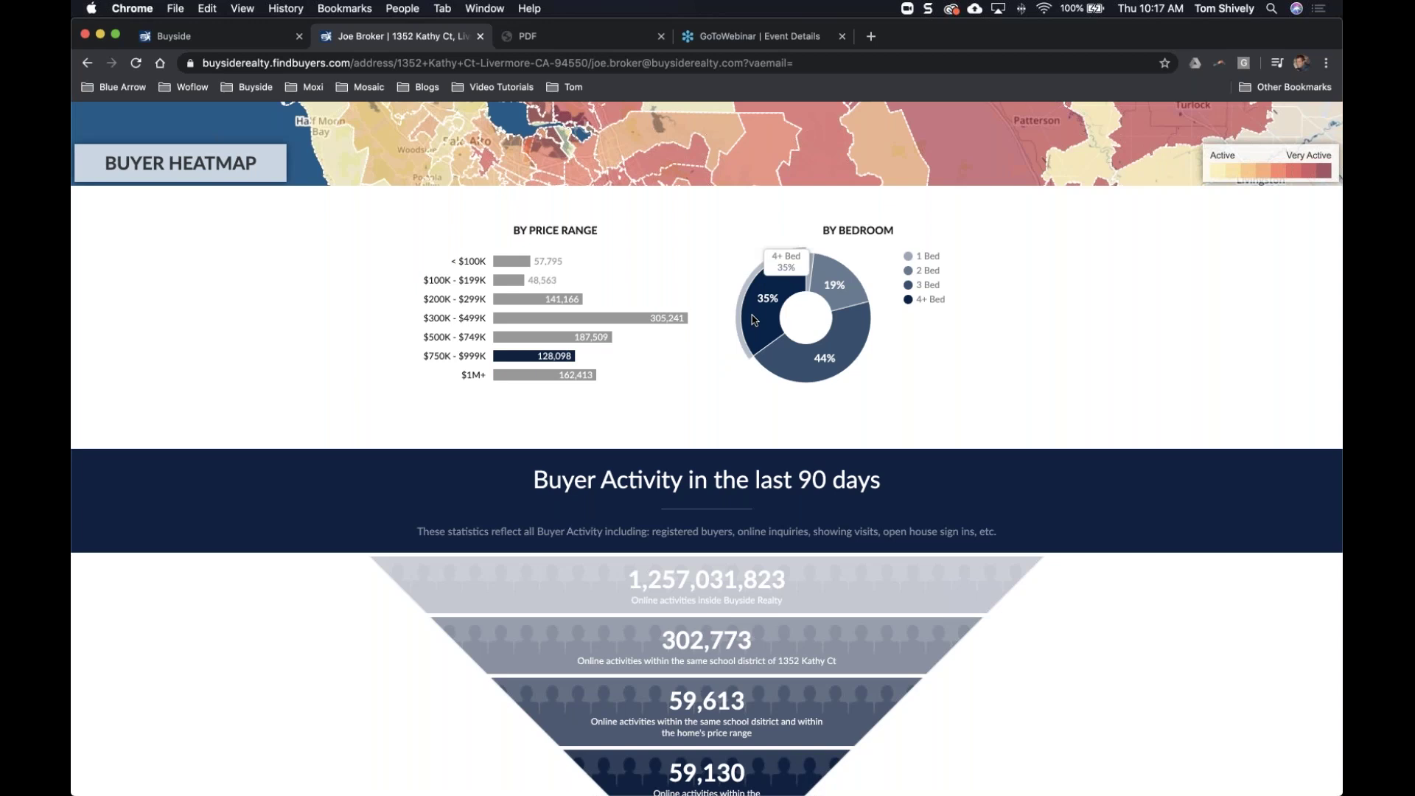
left_click(564, 41)
scroll(629, 369, "down", 10)
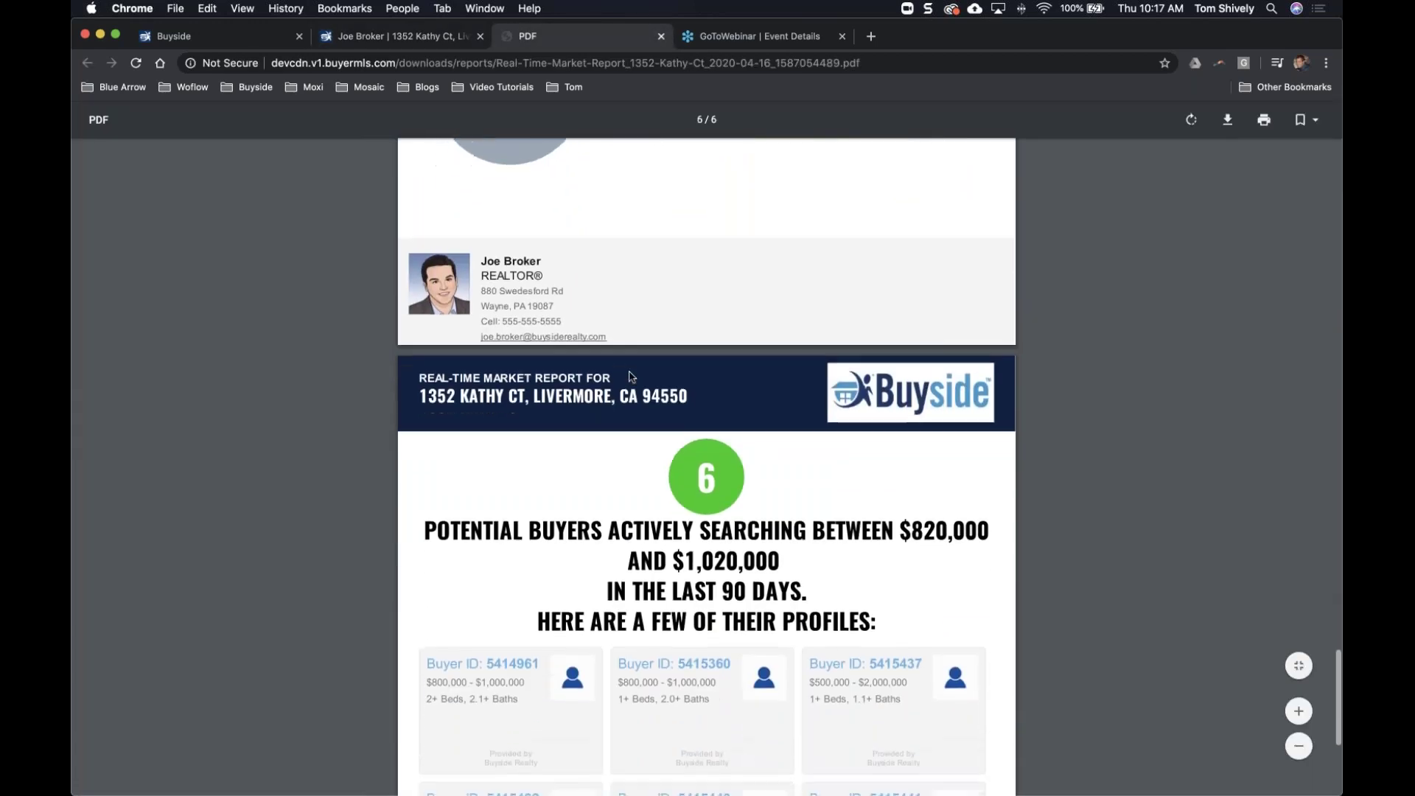
scroll(629, 372, "down", 3)
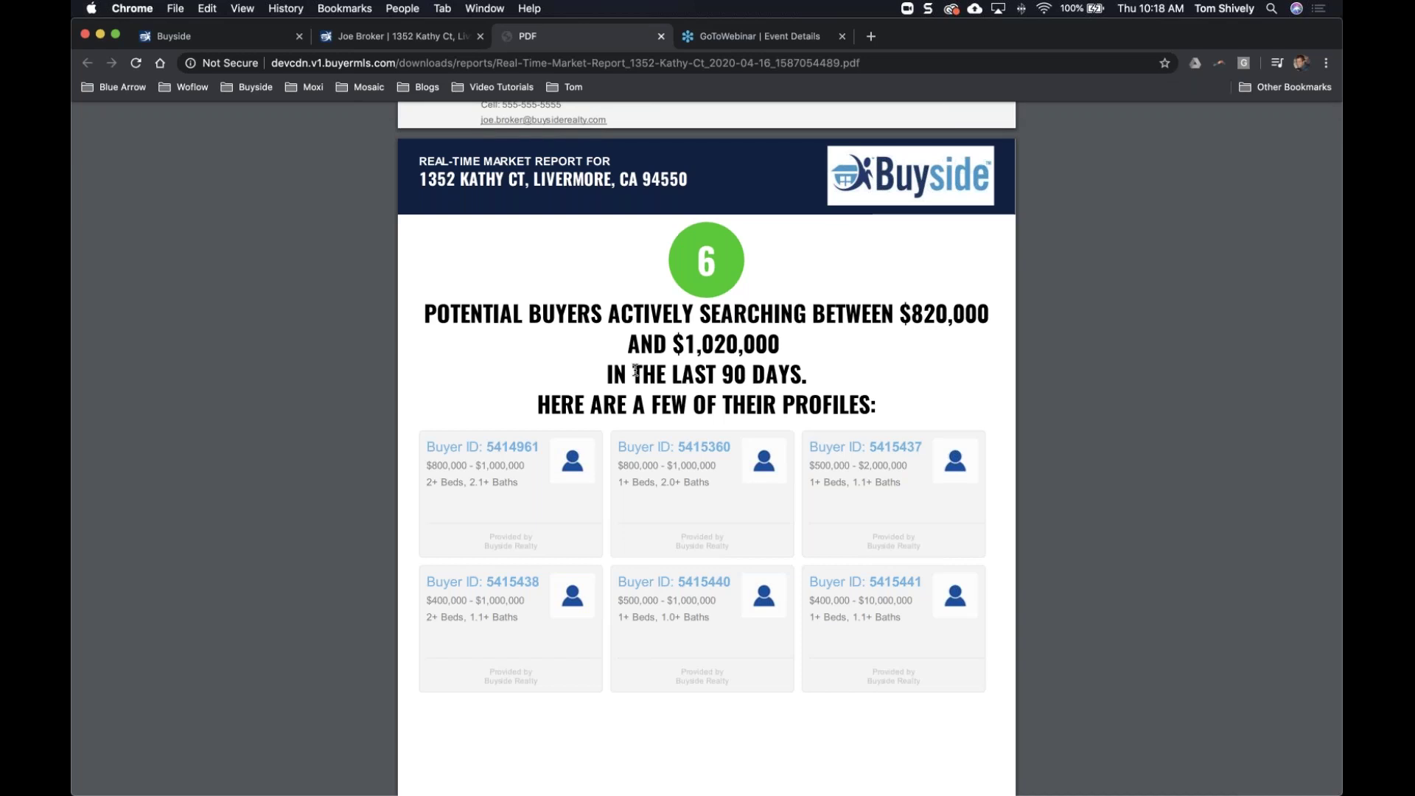
scroll(636, 371, "down", 2)
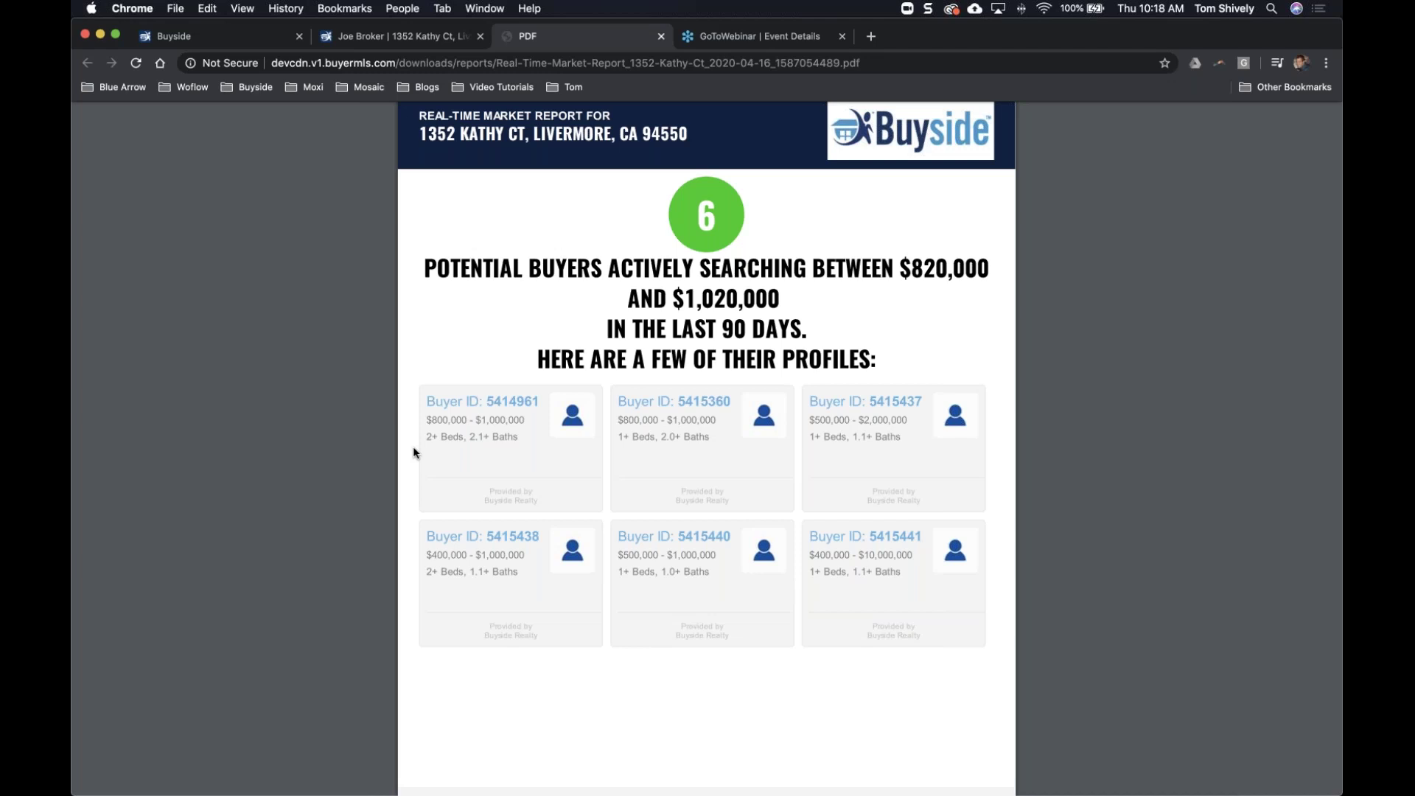
left_click_drag(486, 402, 539, 401)
Select the report's full web address, then go back to the finished report generation page
scroll(514, 344, "down", 2)
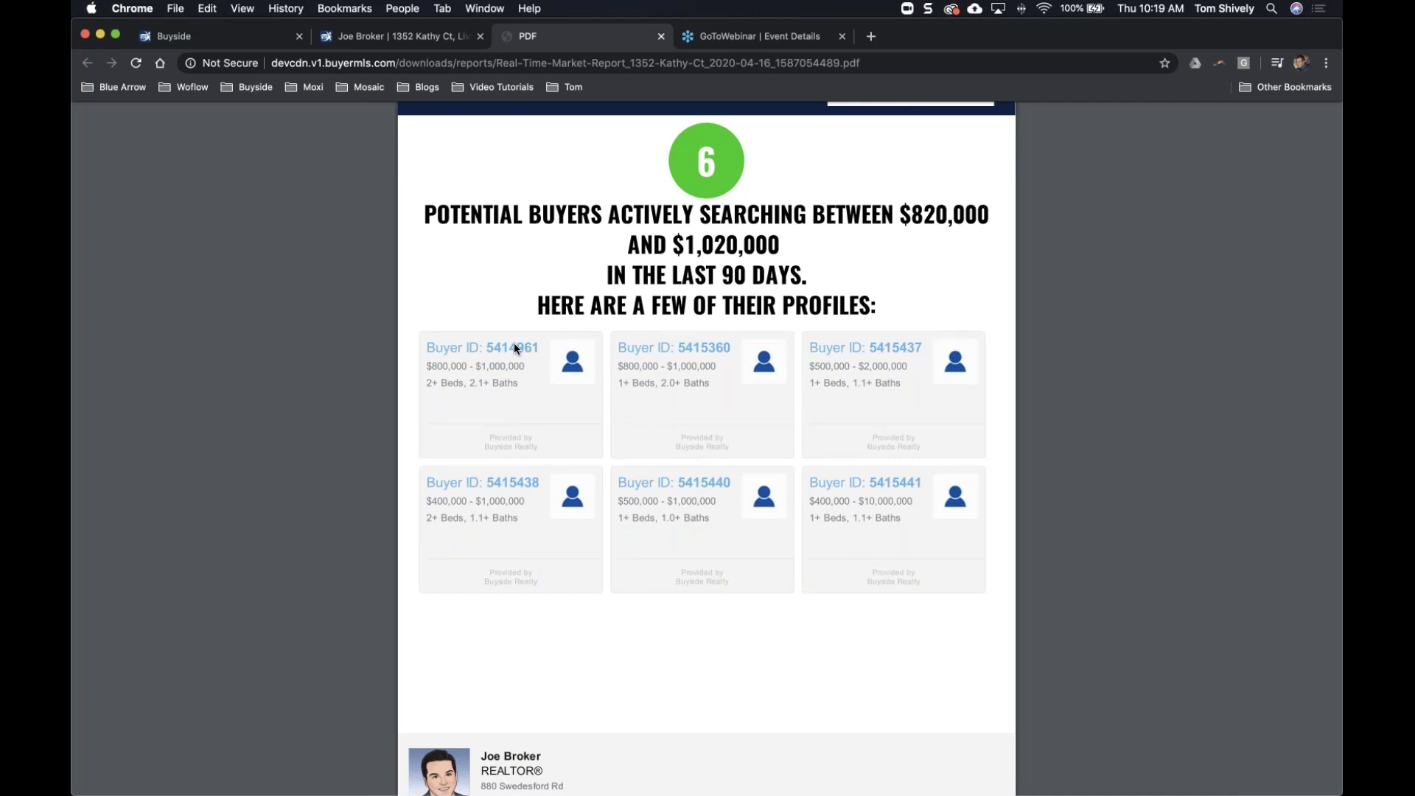
left_click(560, 62)
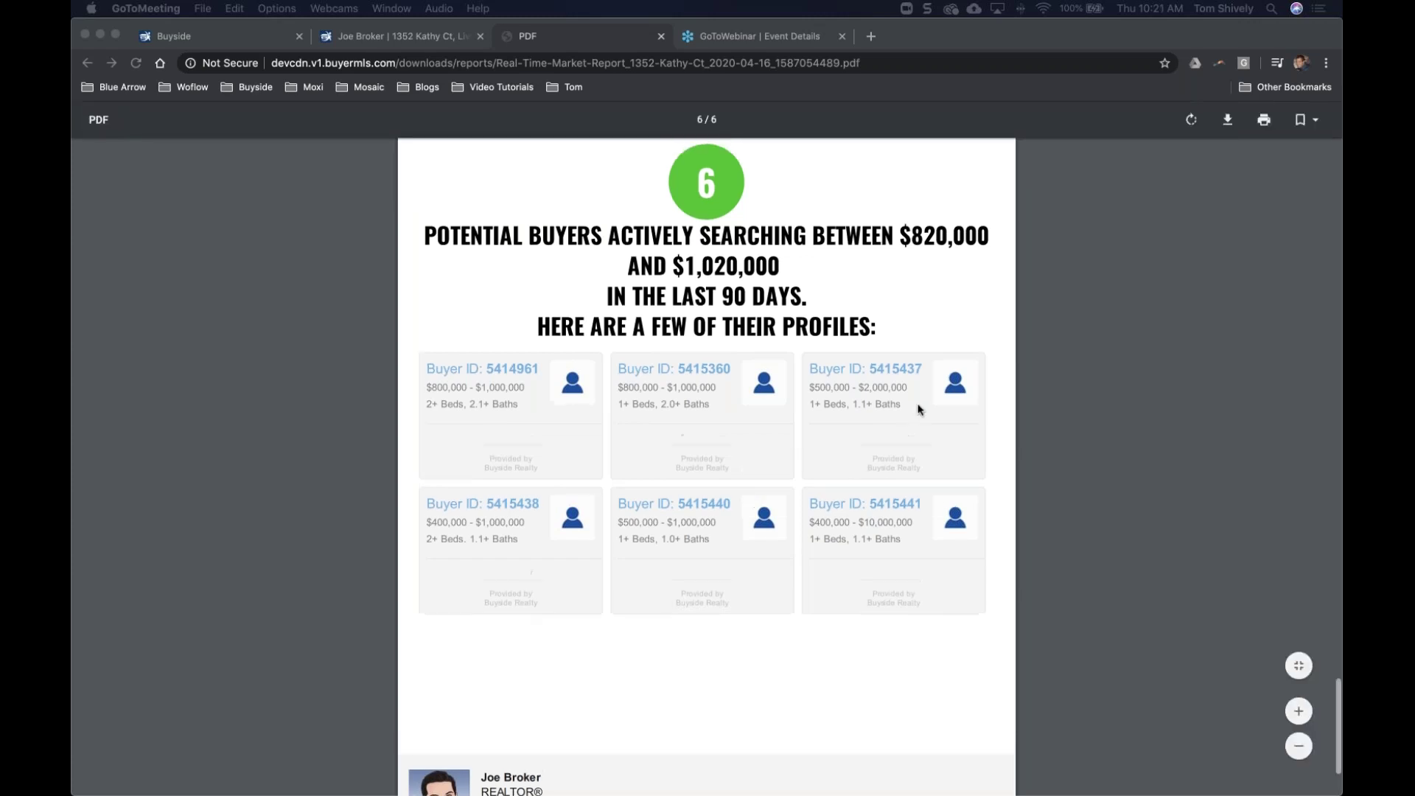
scroll(916, 404, "down", 10)
scroll(919, 410, "up", 4)
scroll(919, 411, "up", 5)
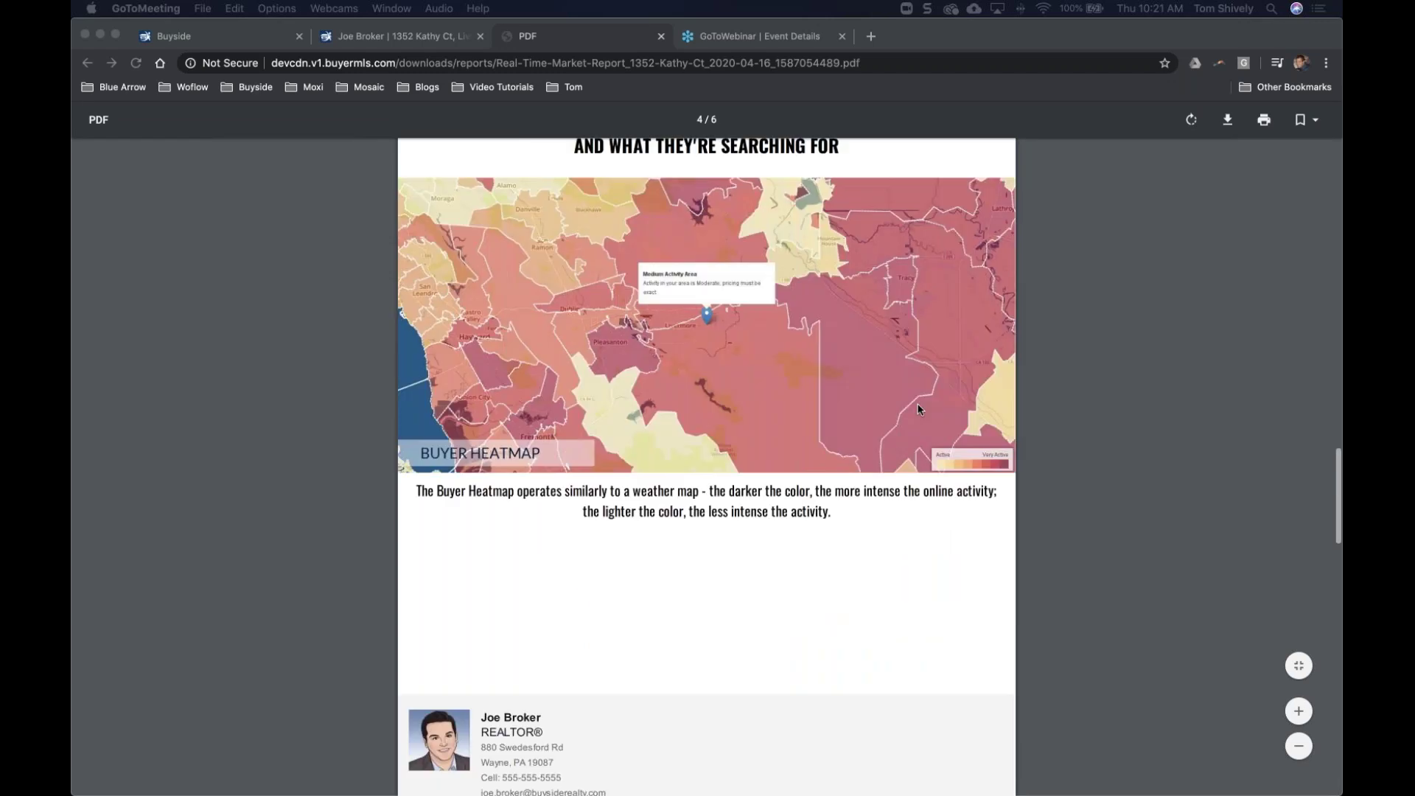
scroll(918, 410, "up", 13)
scroll(919, 409, "down", 1)
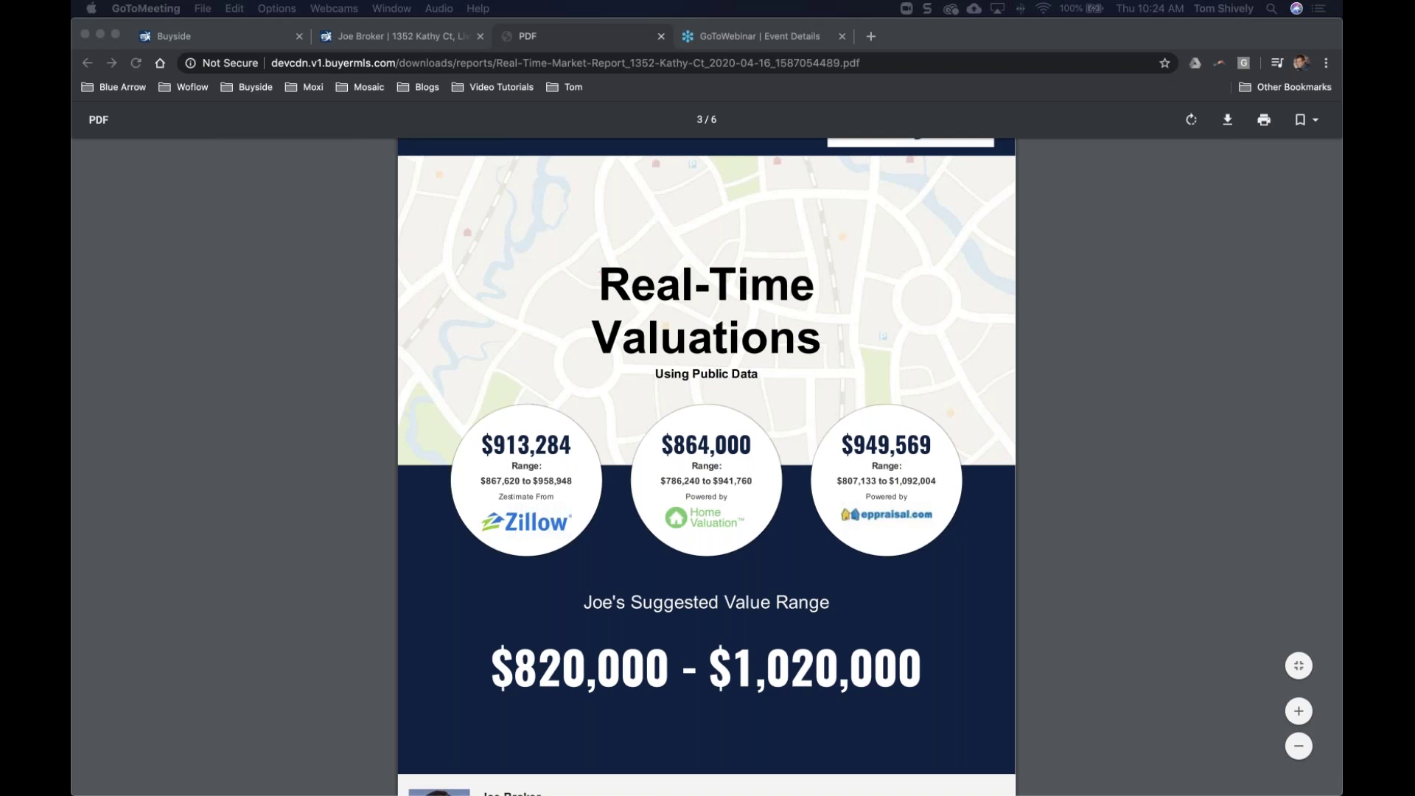
left_click(220, 37)
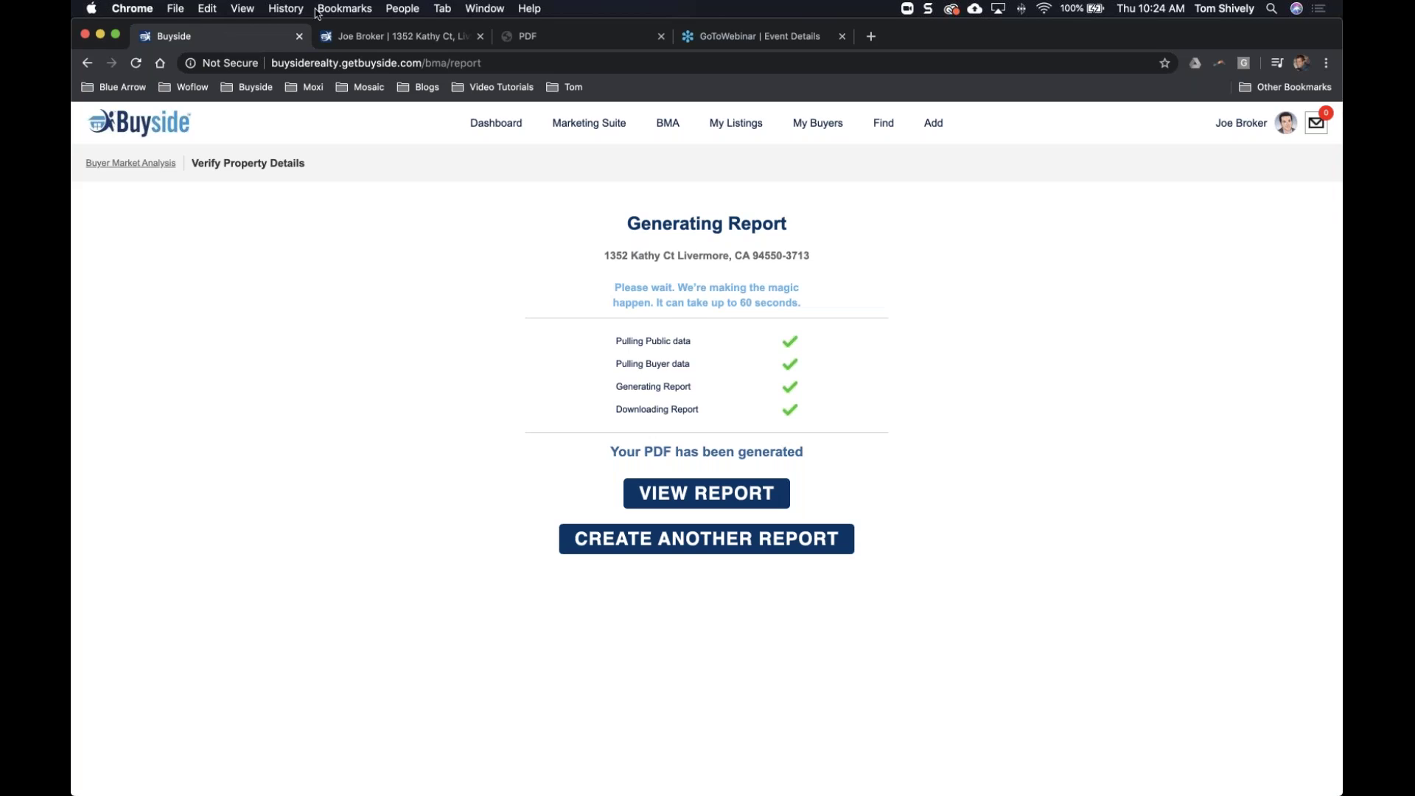
Go back to the Buyside dashboard showing one buyer and one Coming Soon listing
left_click(469, 126)
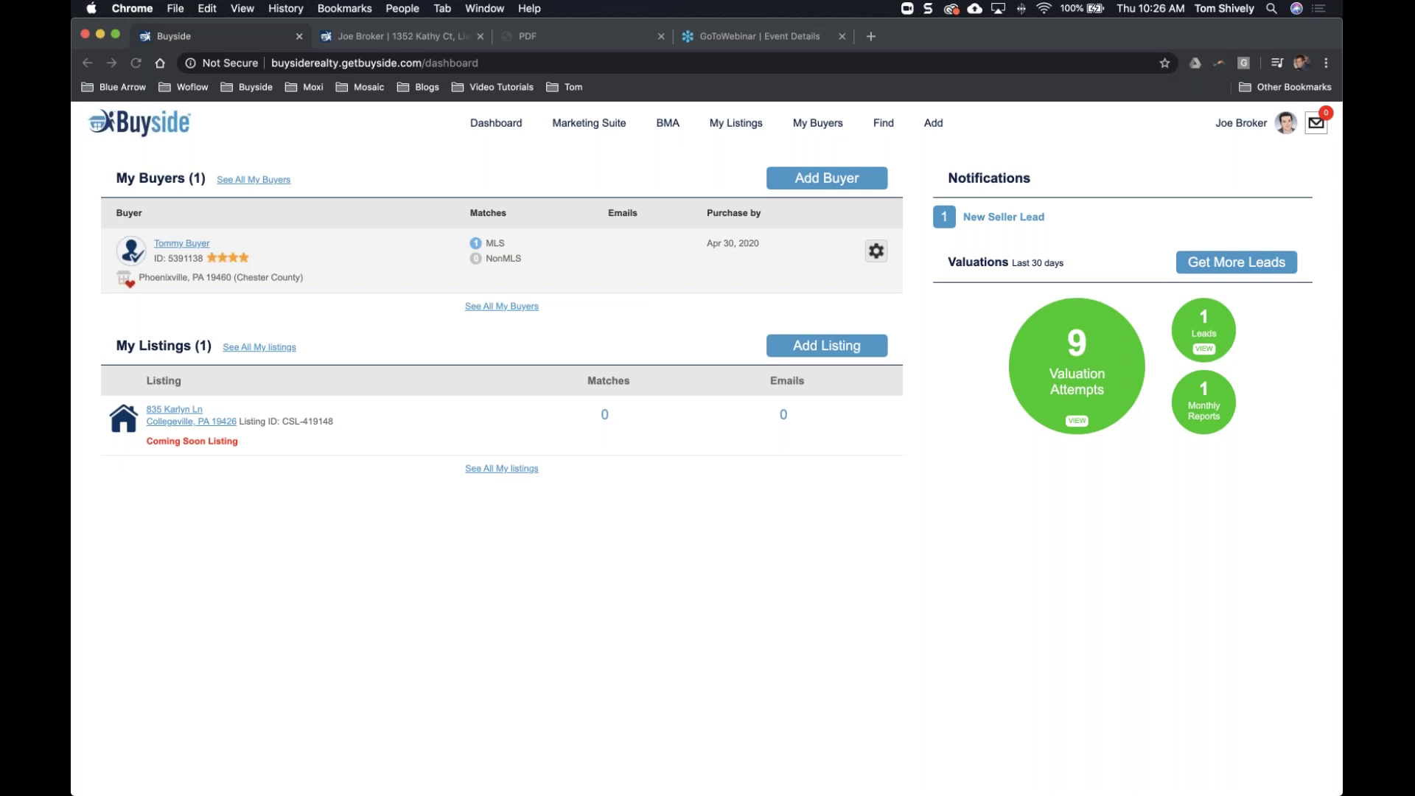
key("ctrl+Tab")
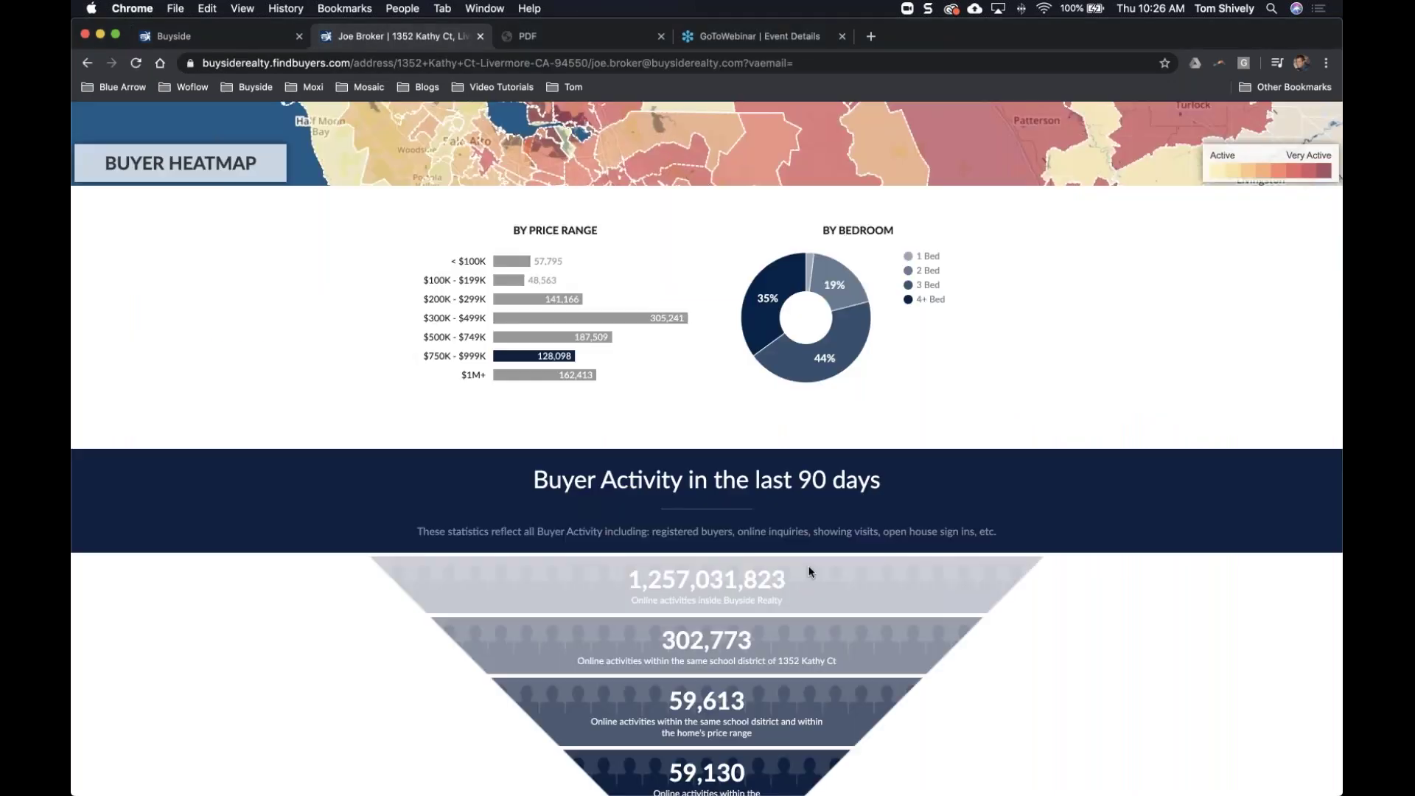
scroll(790, 575, "down", 3)
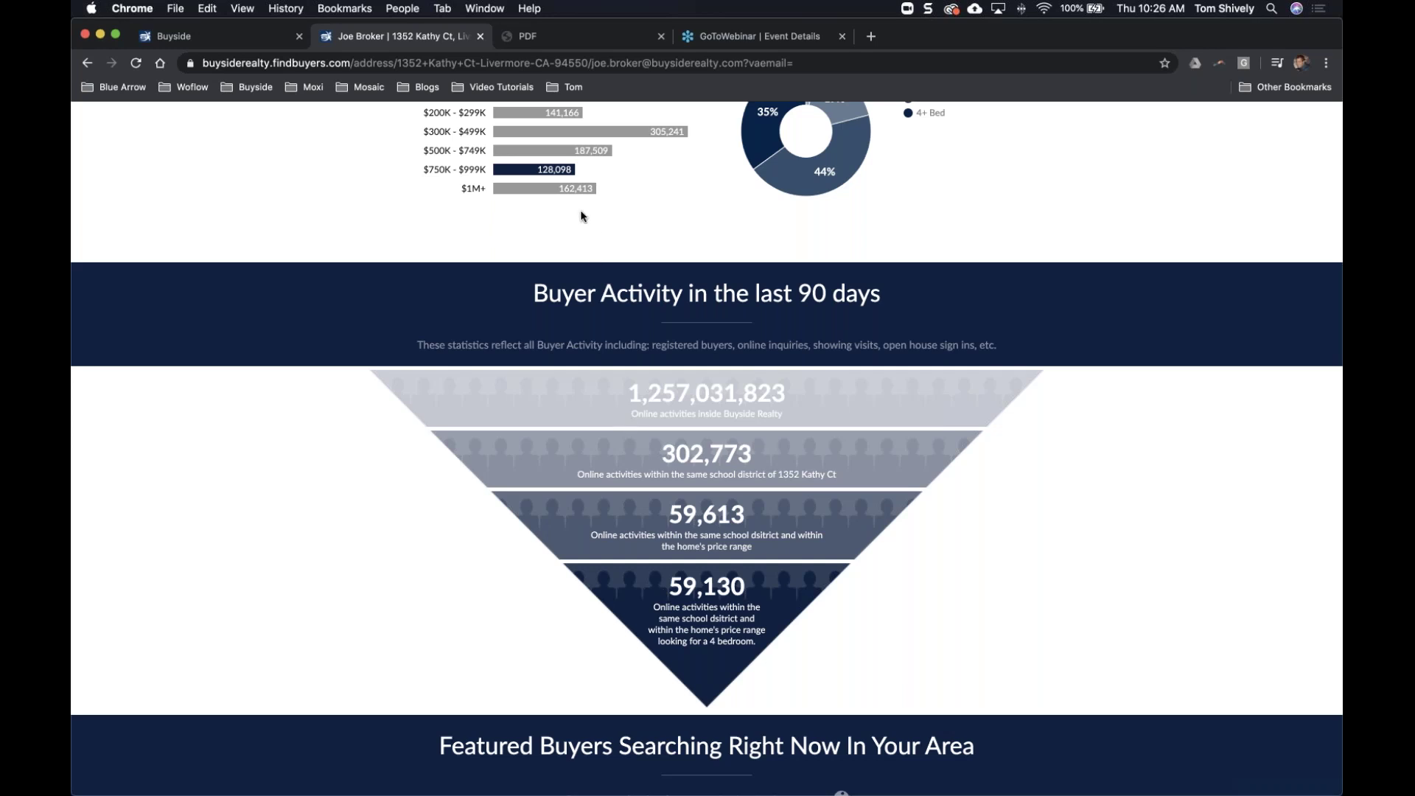
left_click(227, 43)
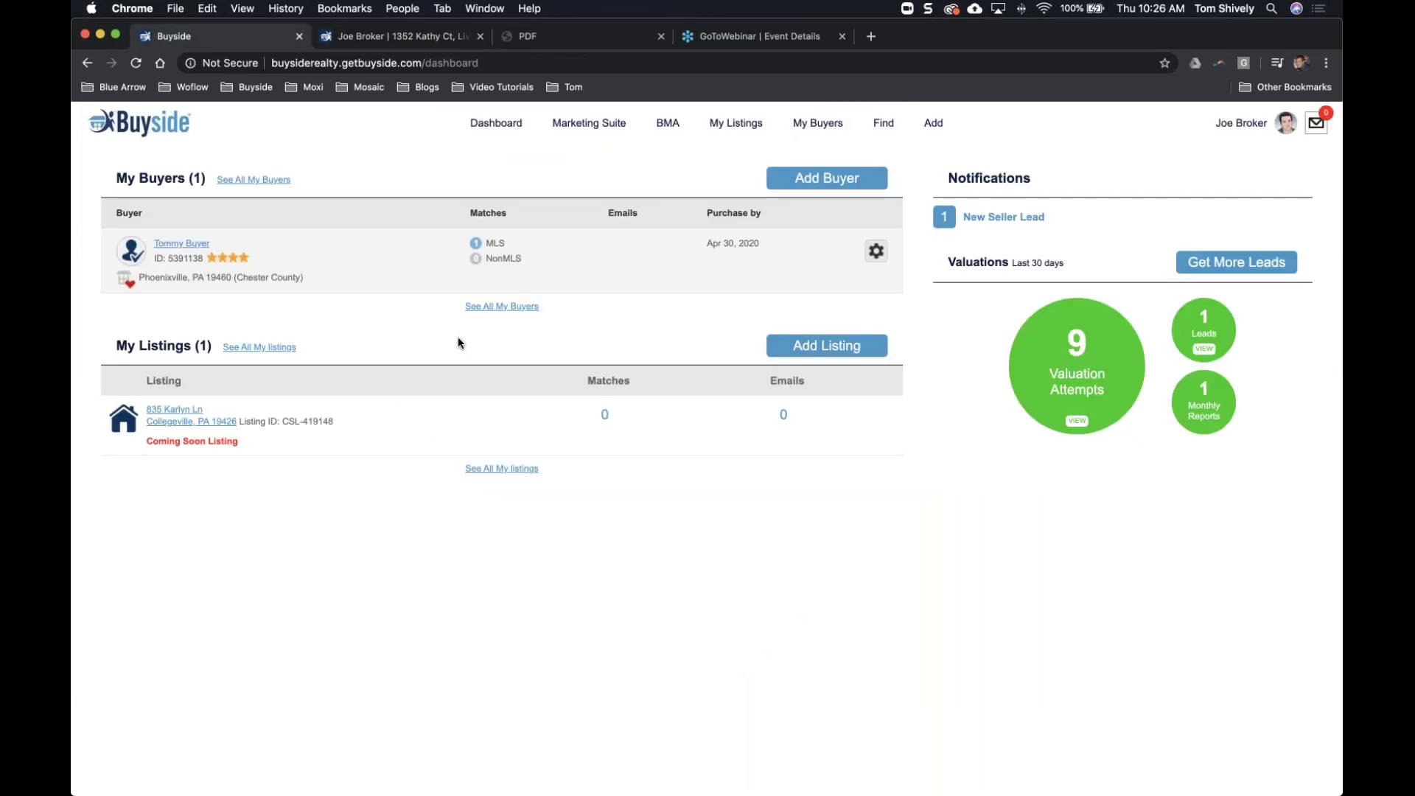
left_click(568, 42)
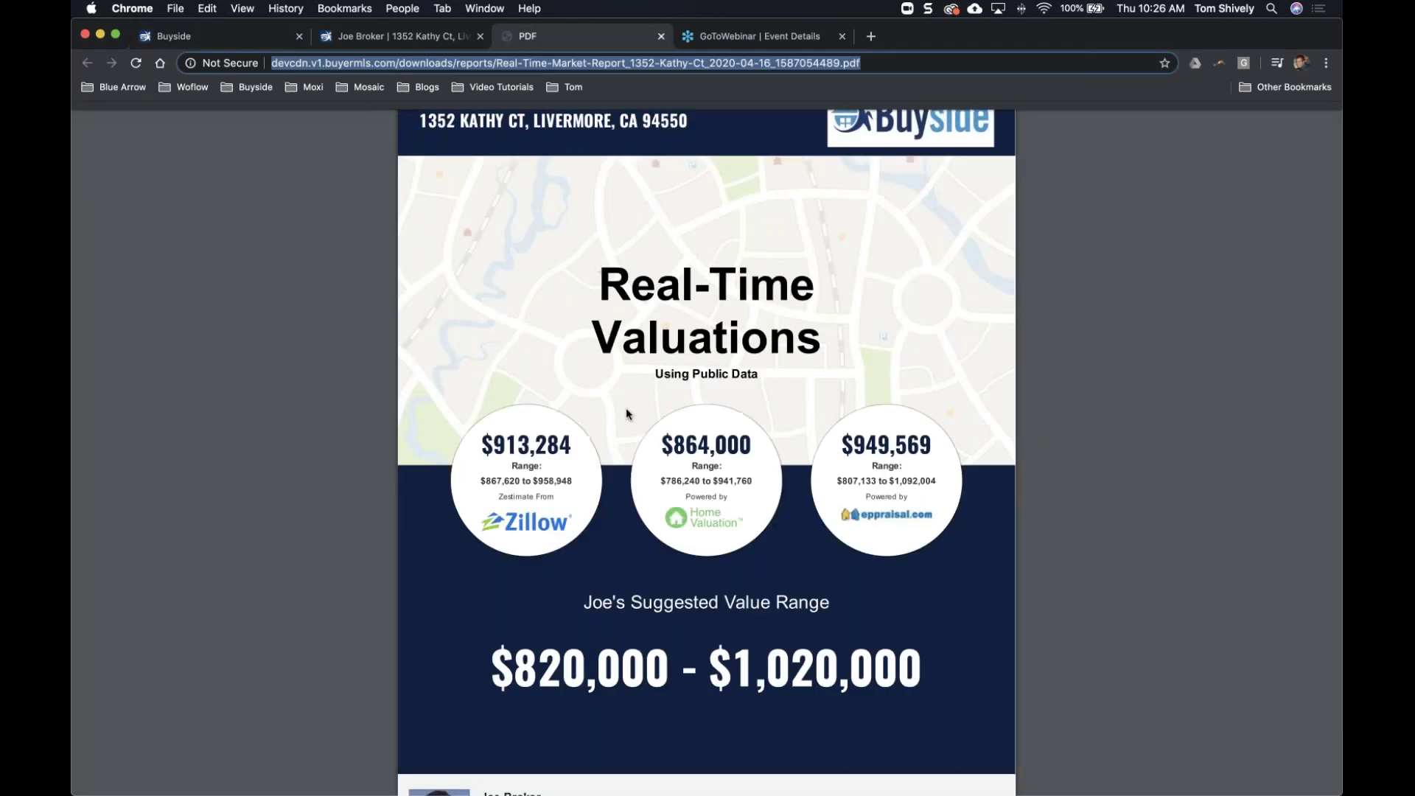
scroll(626, 408, "down", 15)
scroll(625, 414, "down", 7)
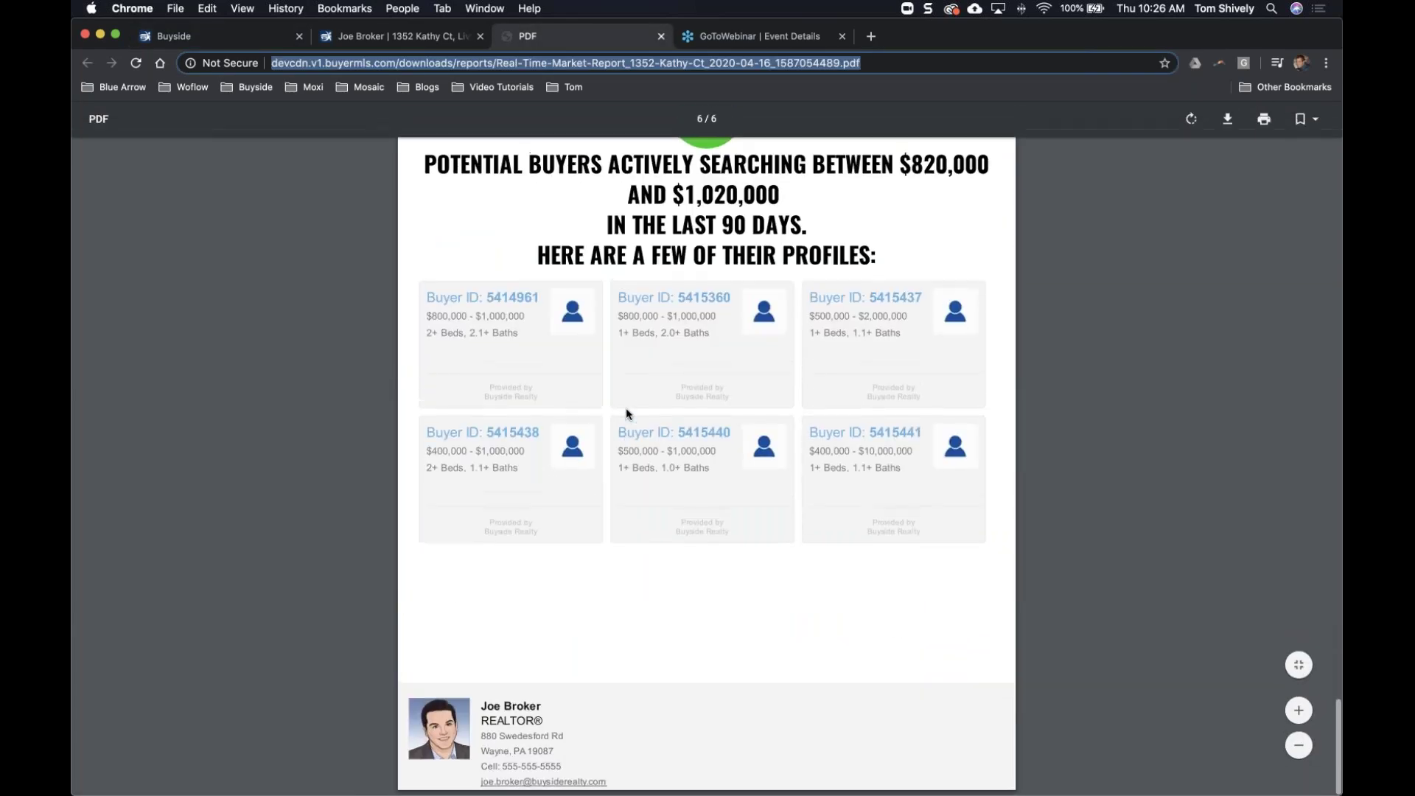
scroll(626, 414, "up", 2)
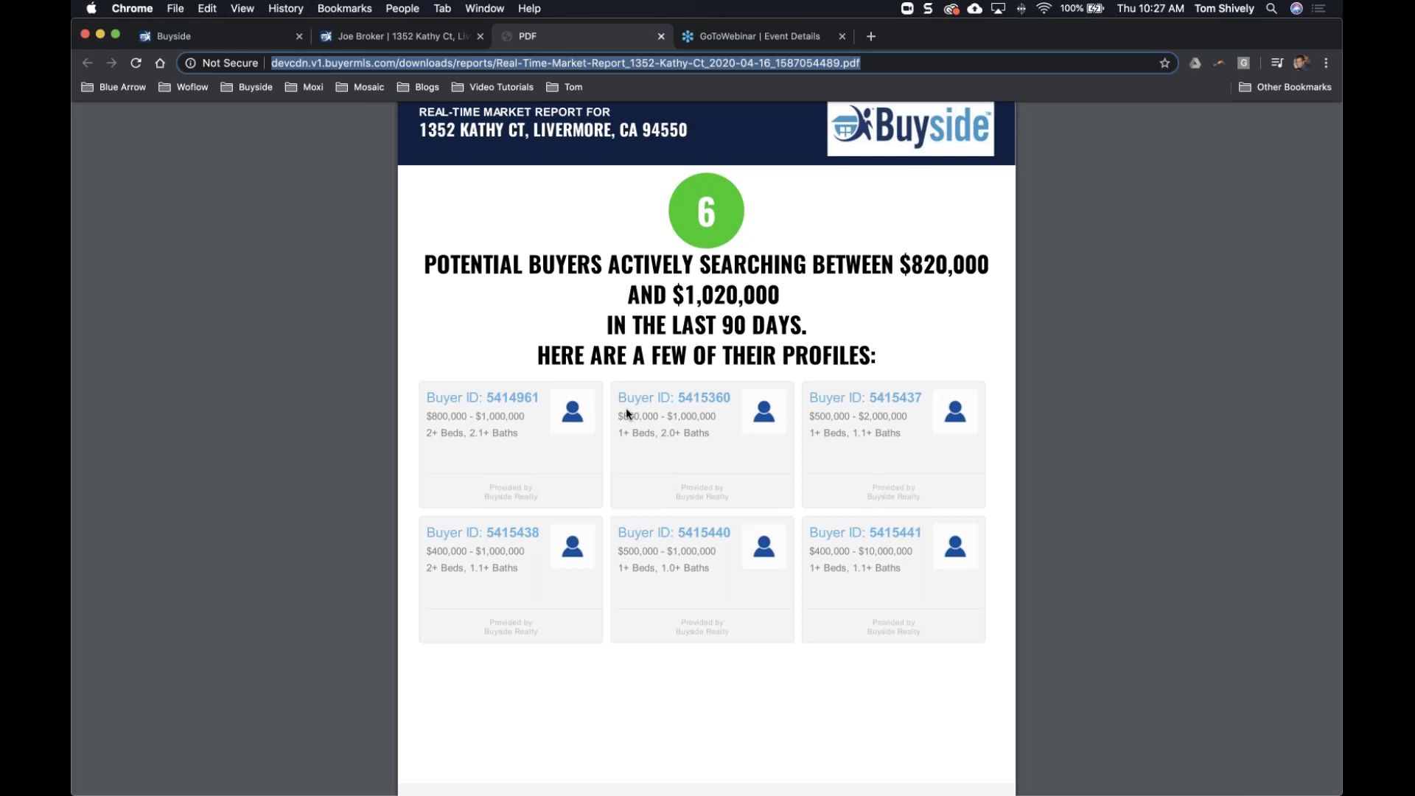
left_click(214, 36)
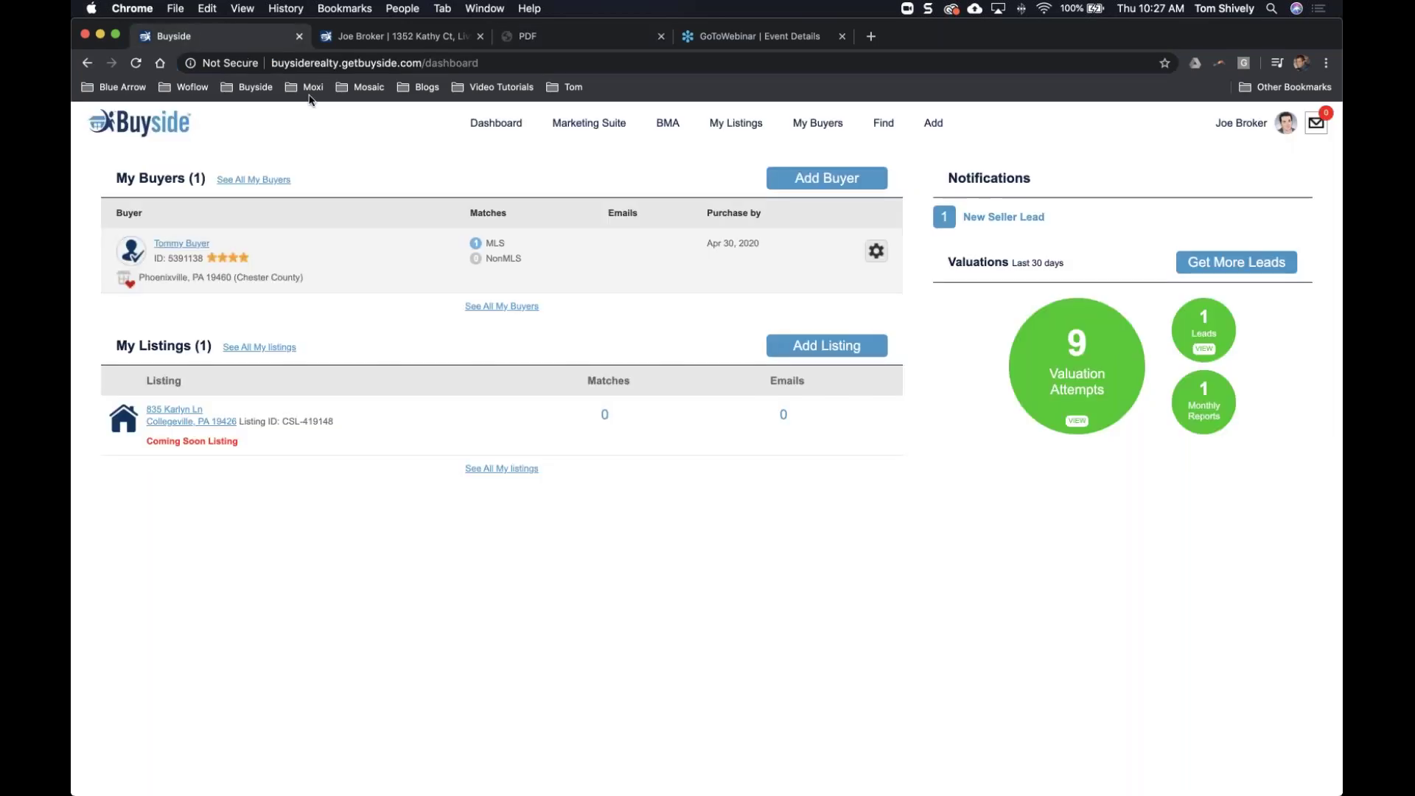
left_click(746, 131)
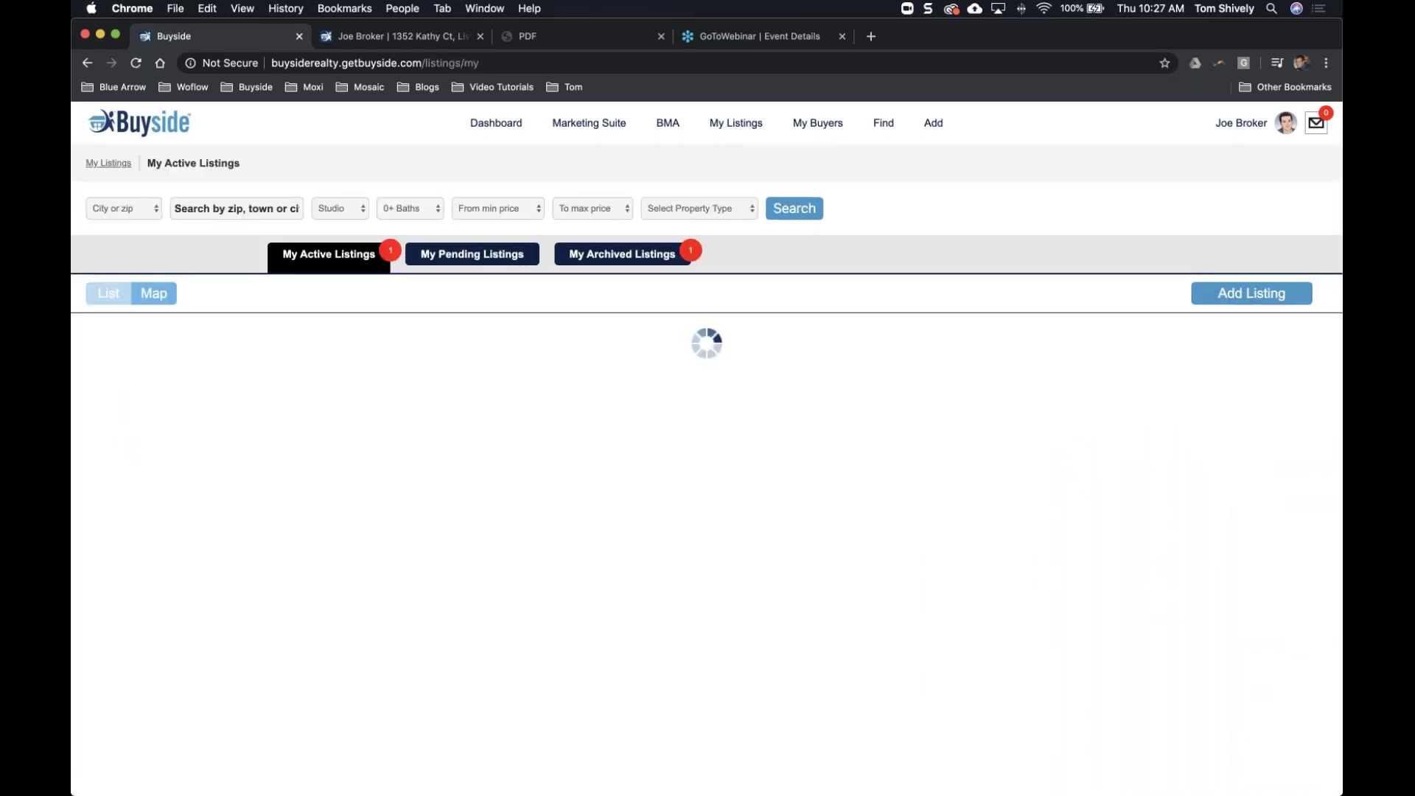
left_click(164, 392)
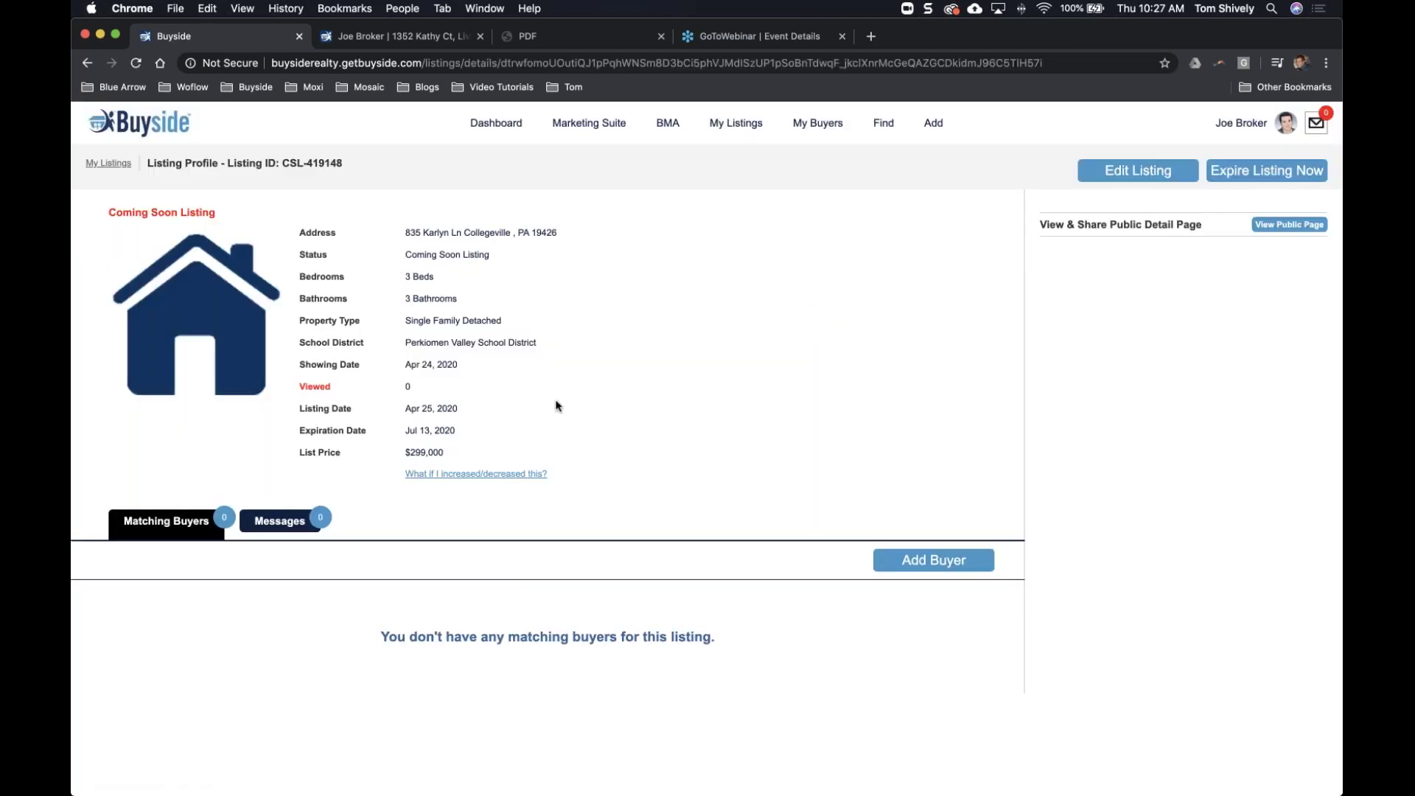
scroll(591, 478, "down", 2)
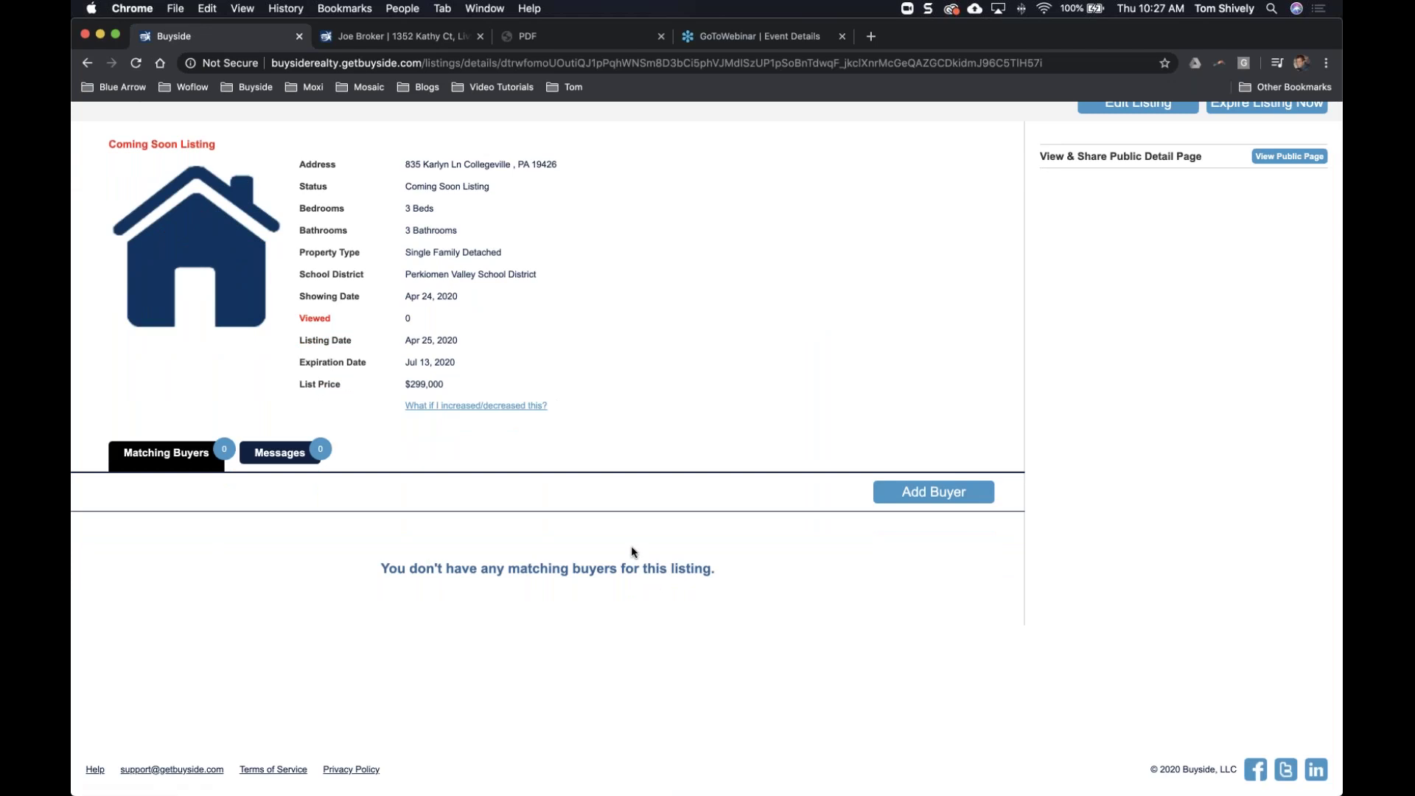
scroll(632, 548, "up", 2)
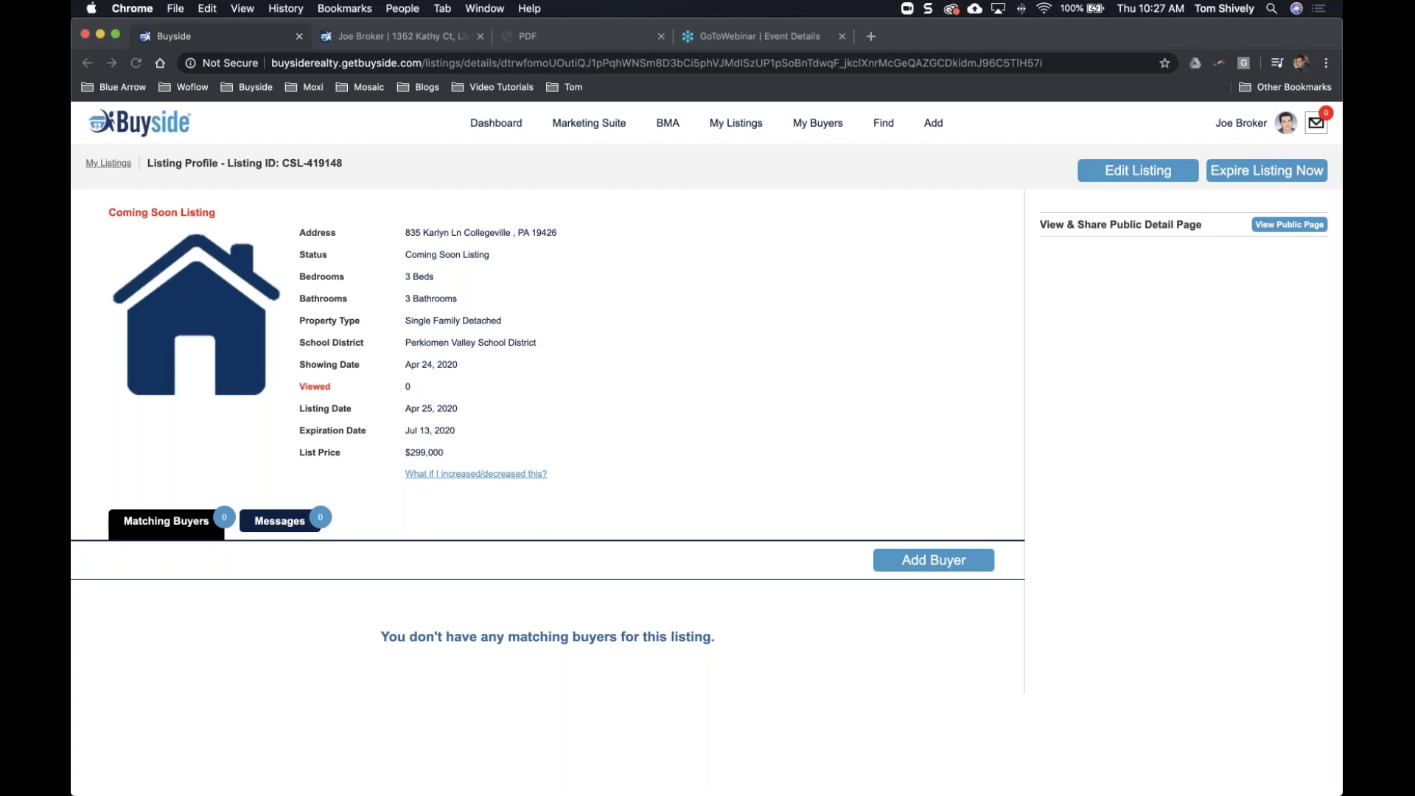
Look at the buyer IDs in the report PDF, then return to the listing's Marketing Suite menu
left_click(563, 38)
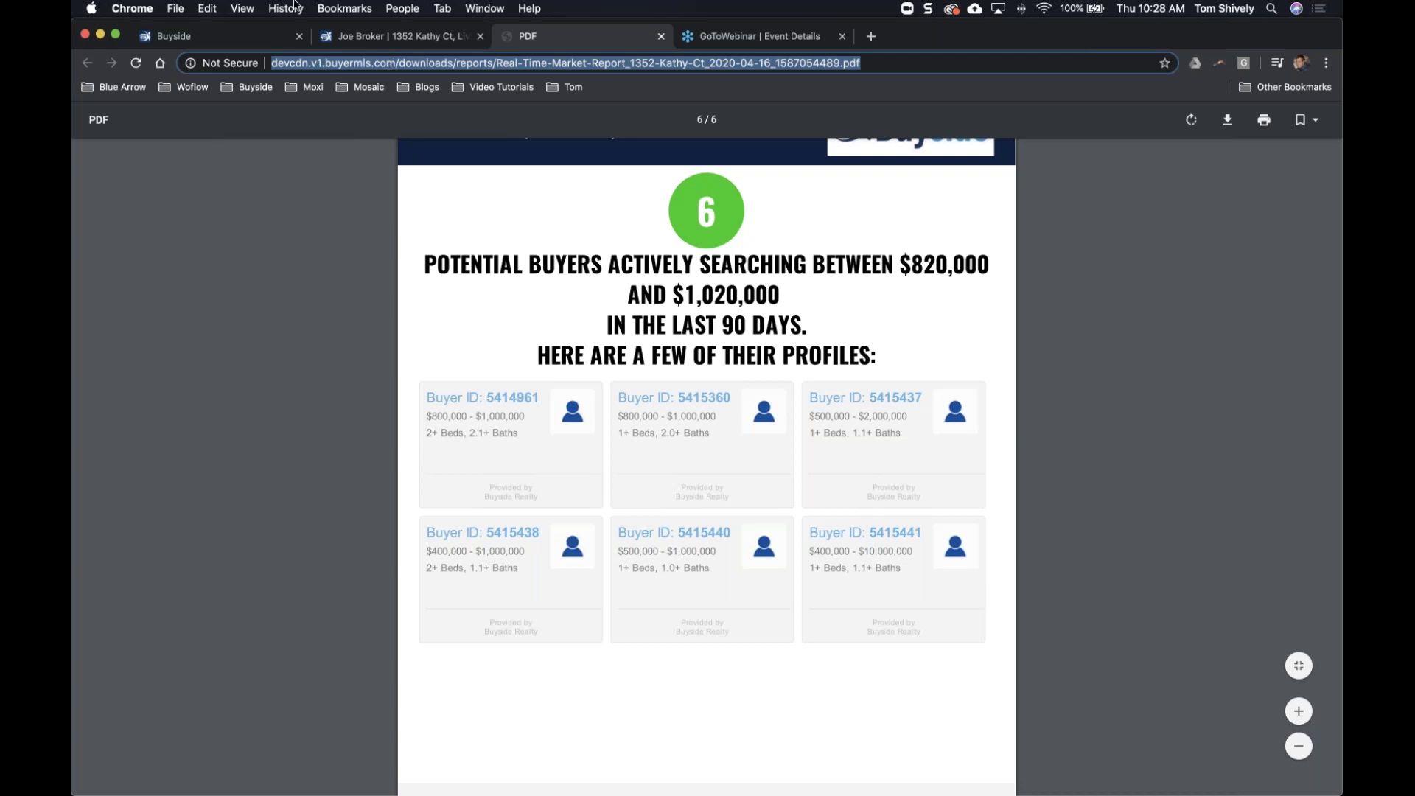
left_click(258, 36)
mouse_move(593, 137)
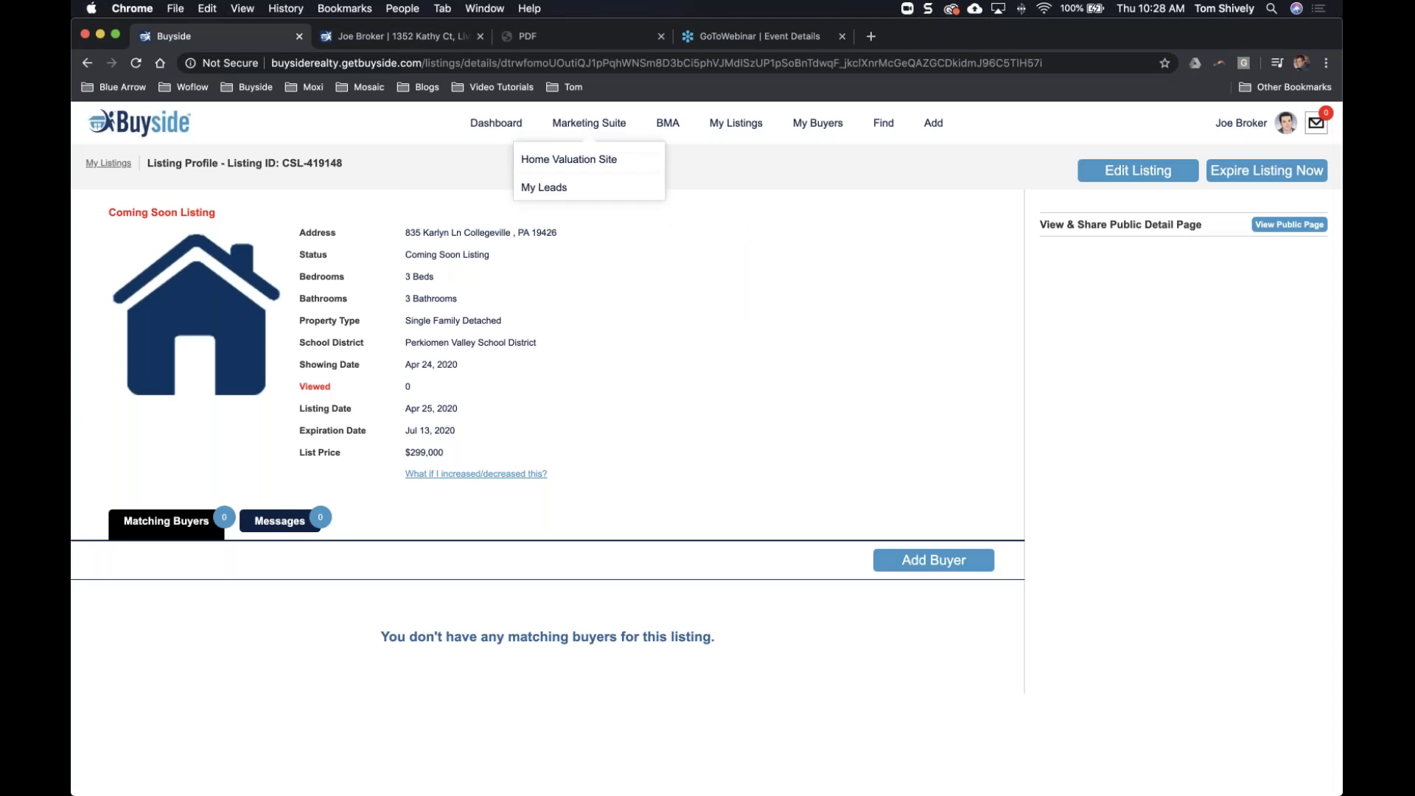
Open Marketing Suite > Home Valuation Site and show its Share on Social Media options
left_click(591, 160)
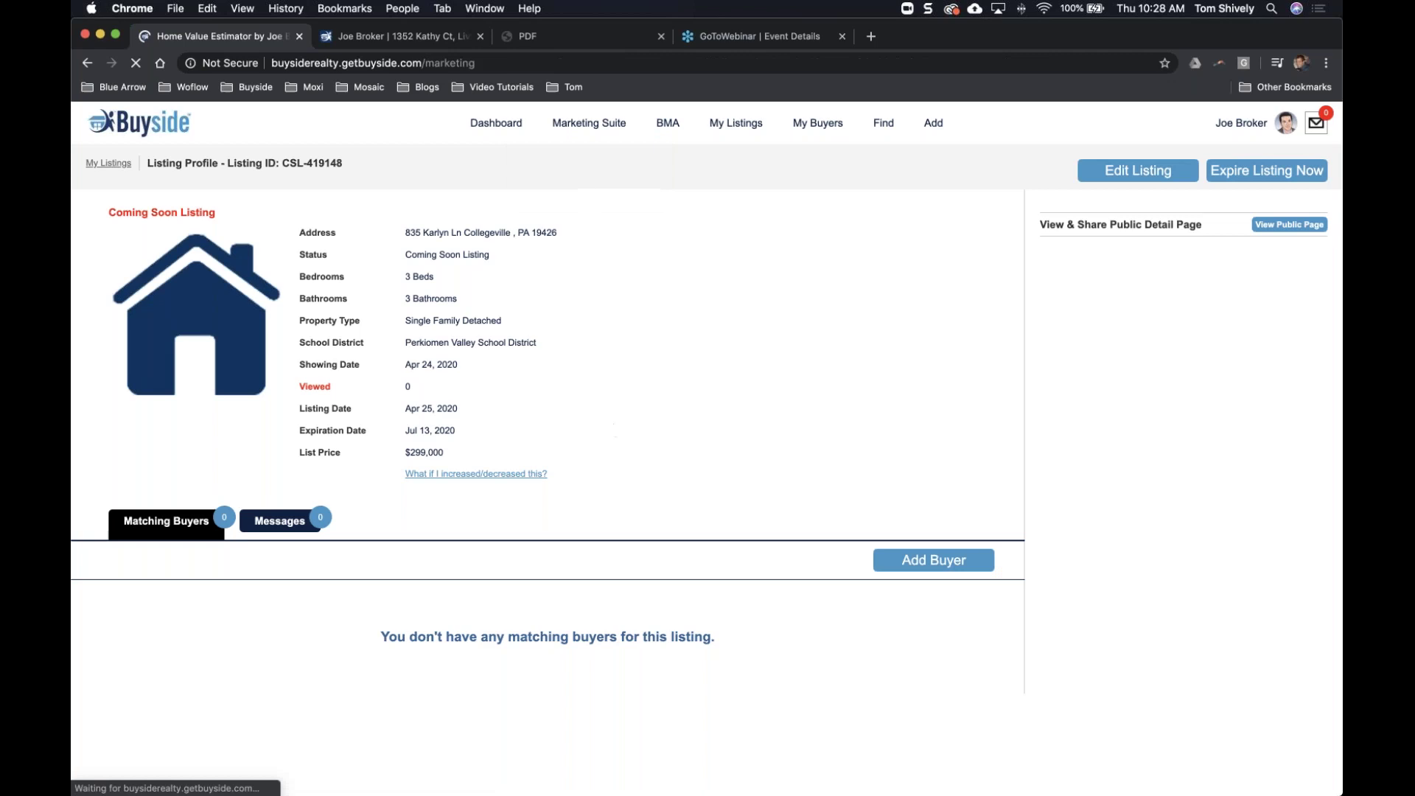
left_click(729, 510)
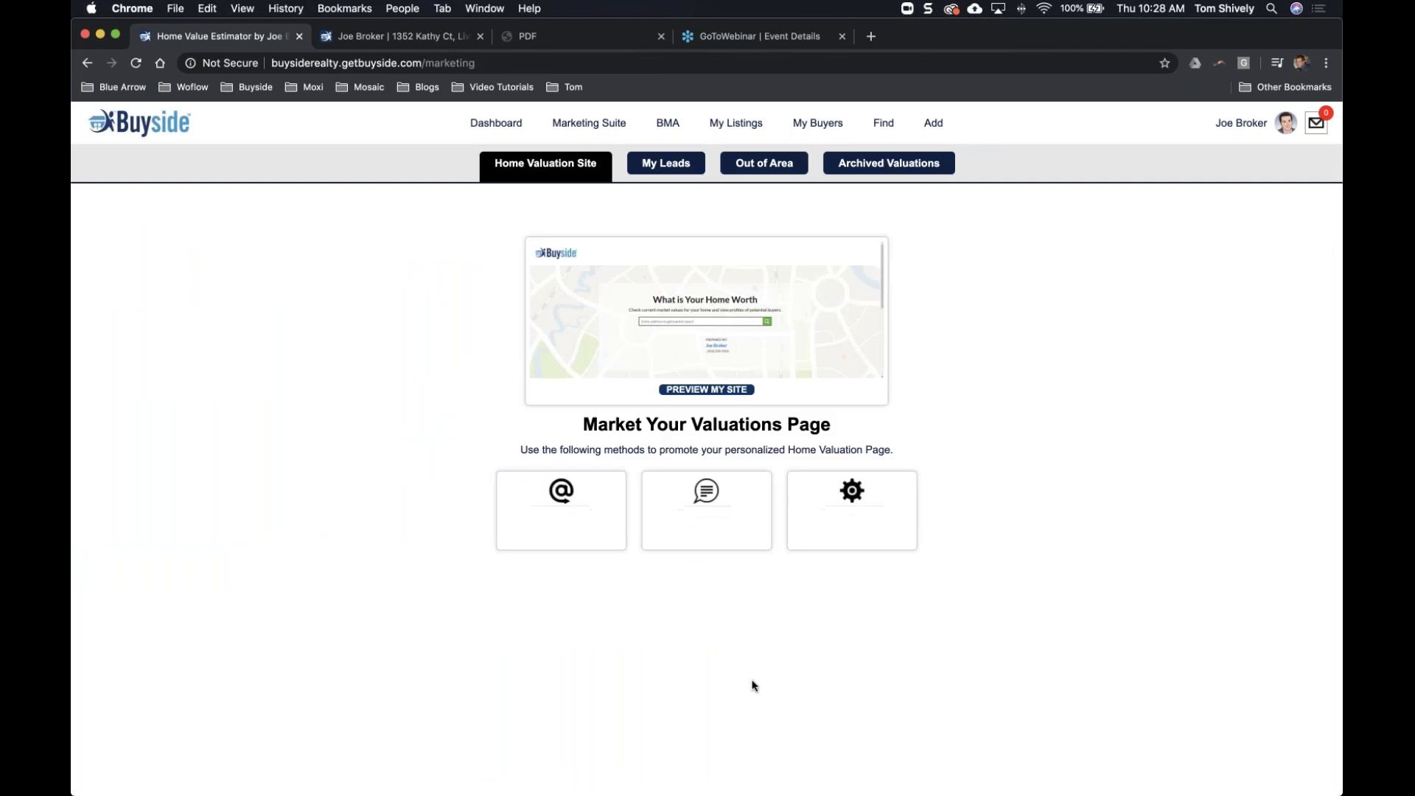
mouse_move(679, 627)
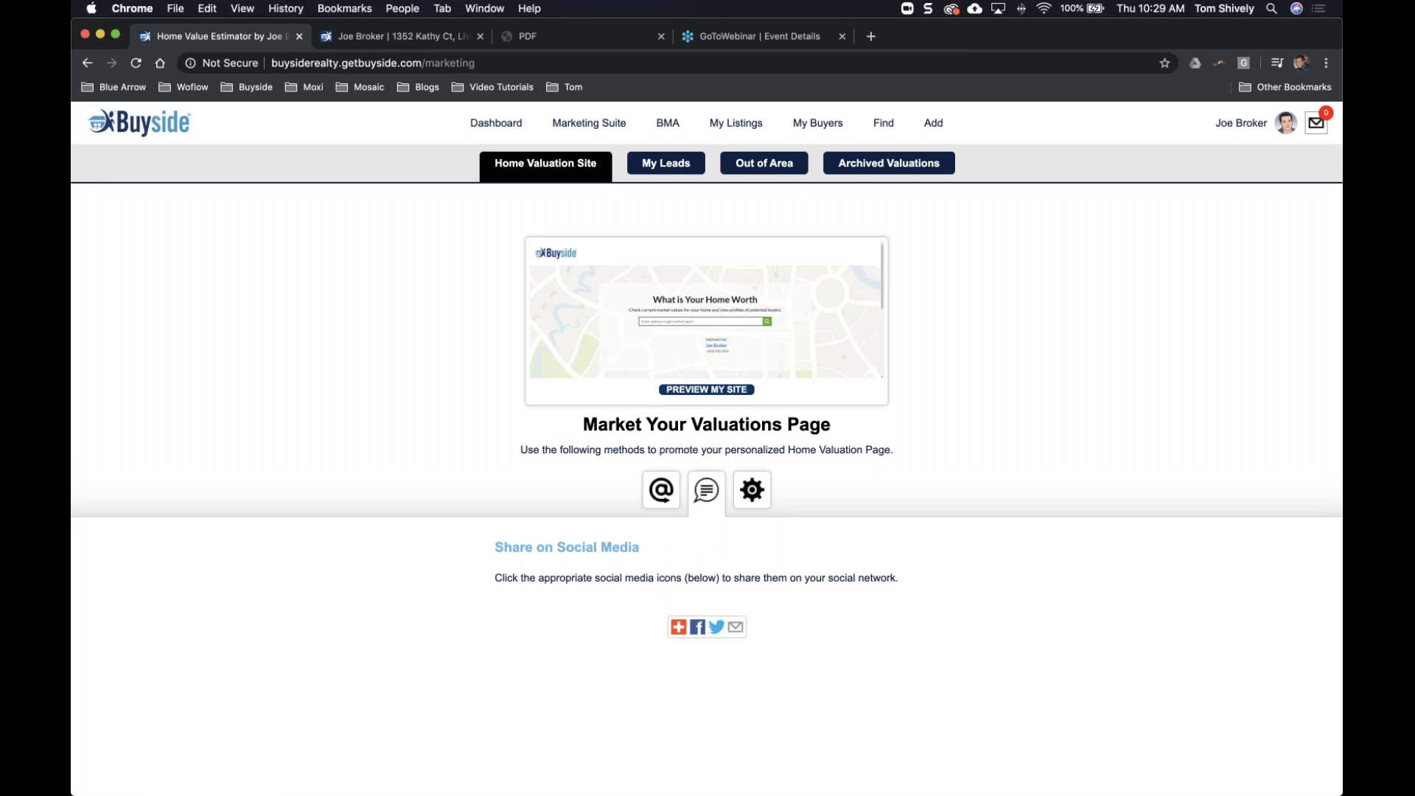
Glance at the market report PDF, then return to the Buyside Marketing Suite menu
left_click(555, 39)
left_click(221, 36)
mouse_move(598, 117)
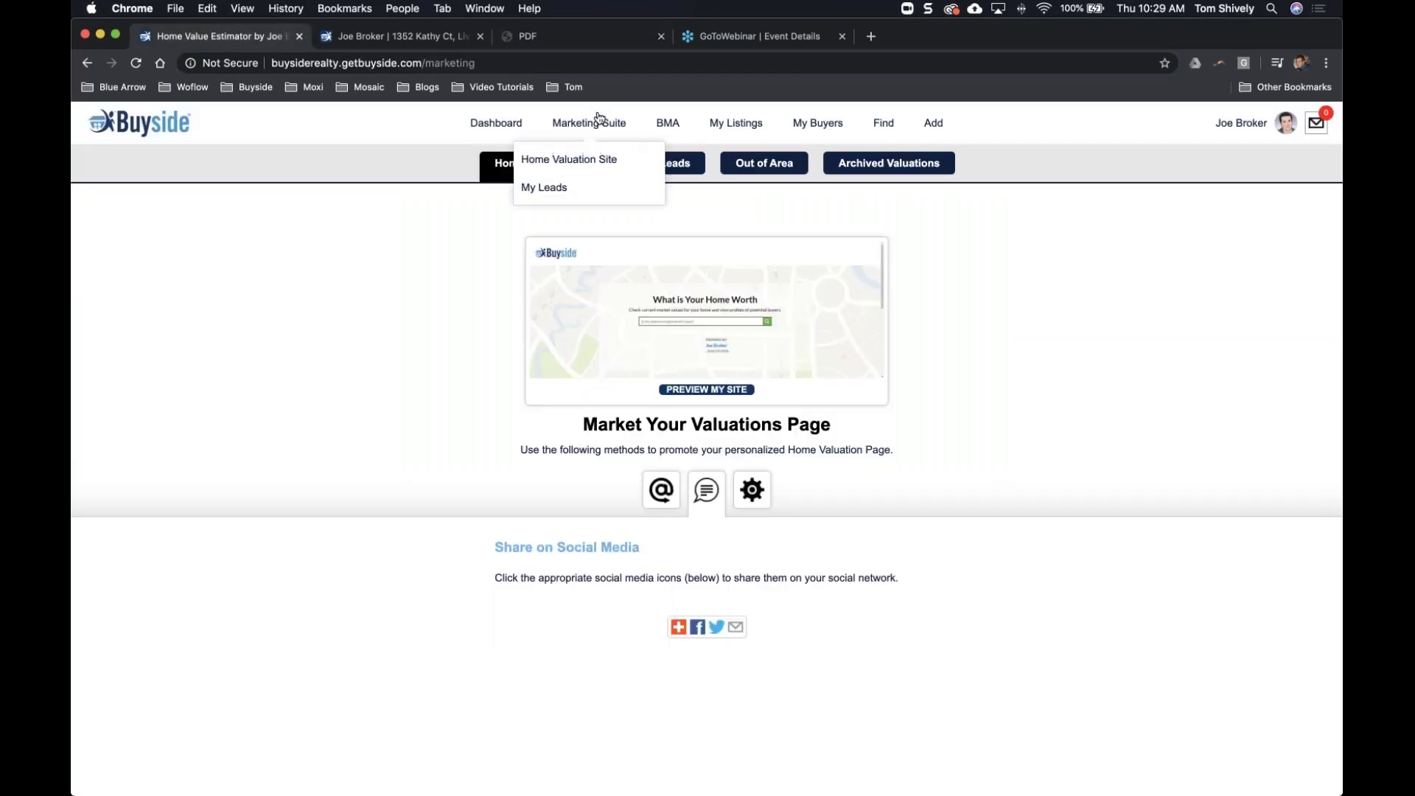
Open Marketing Suite > My Leads, scroll the seller leads, then view the report's buyer IDs
left_click(579, 193)
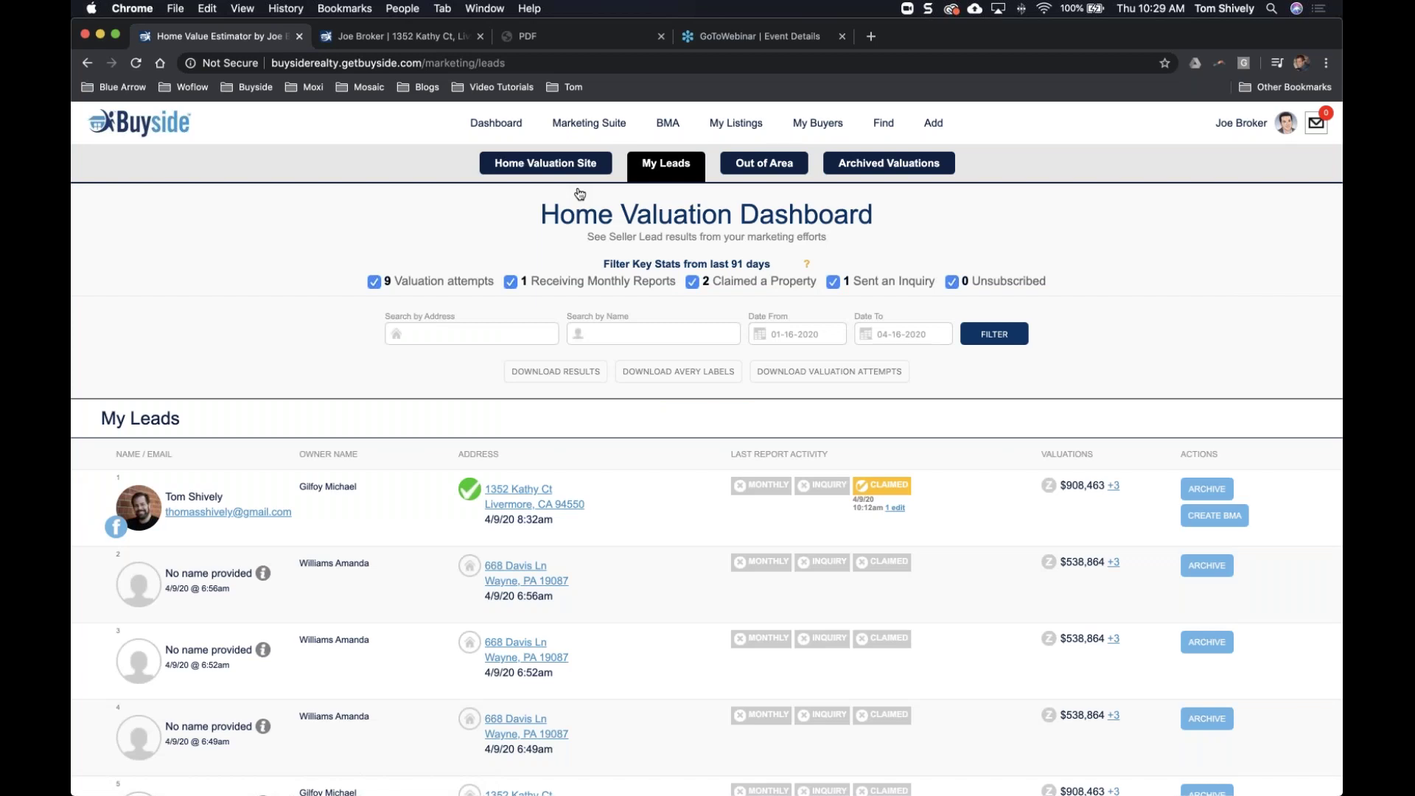
scroll(327, 384, "down", 3)
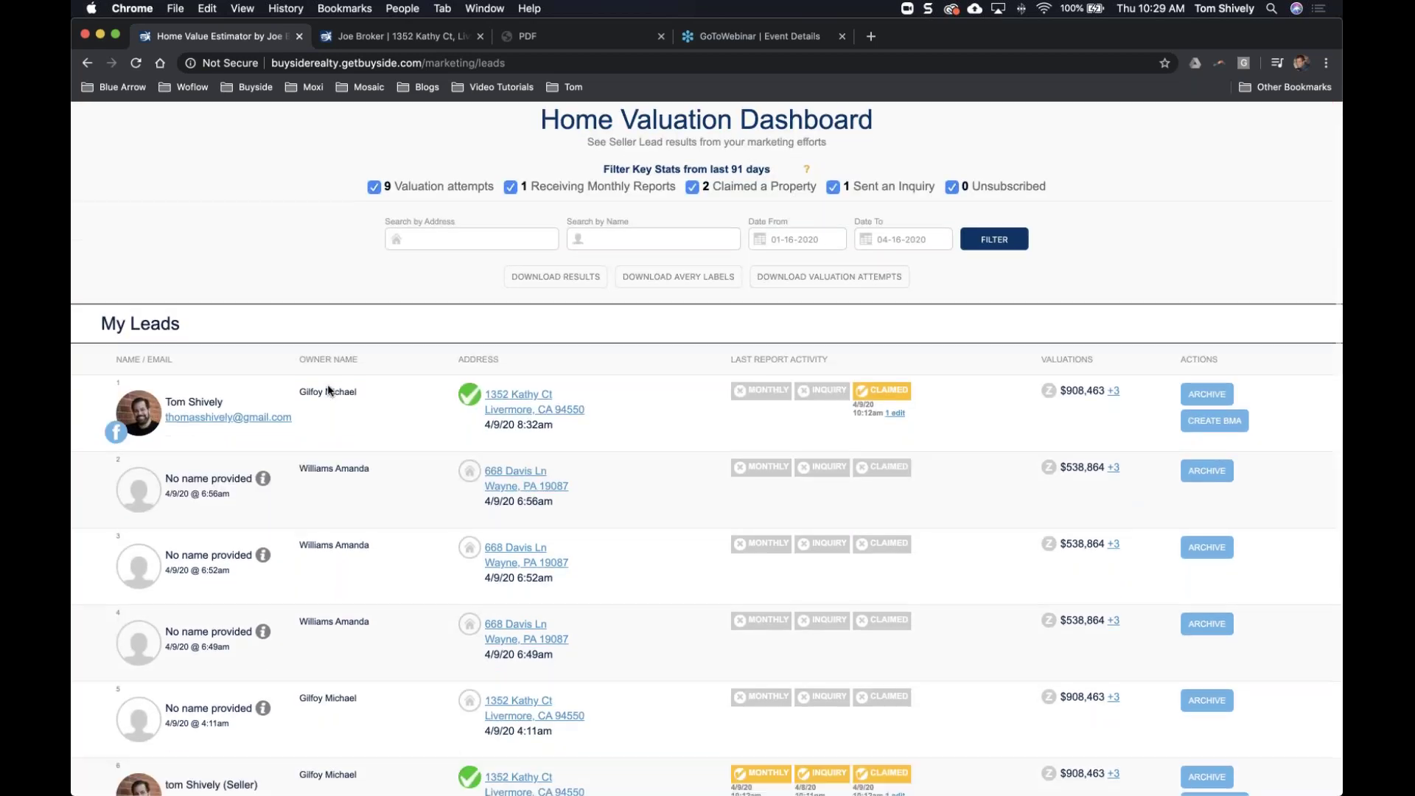
scroll(327, 383, "down", 3)
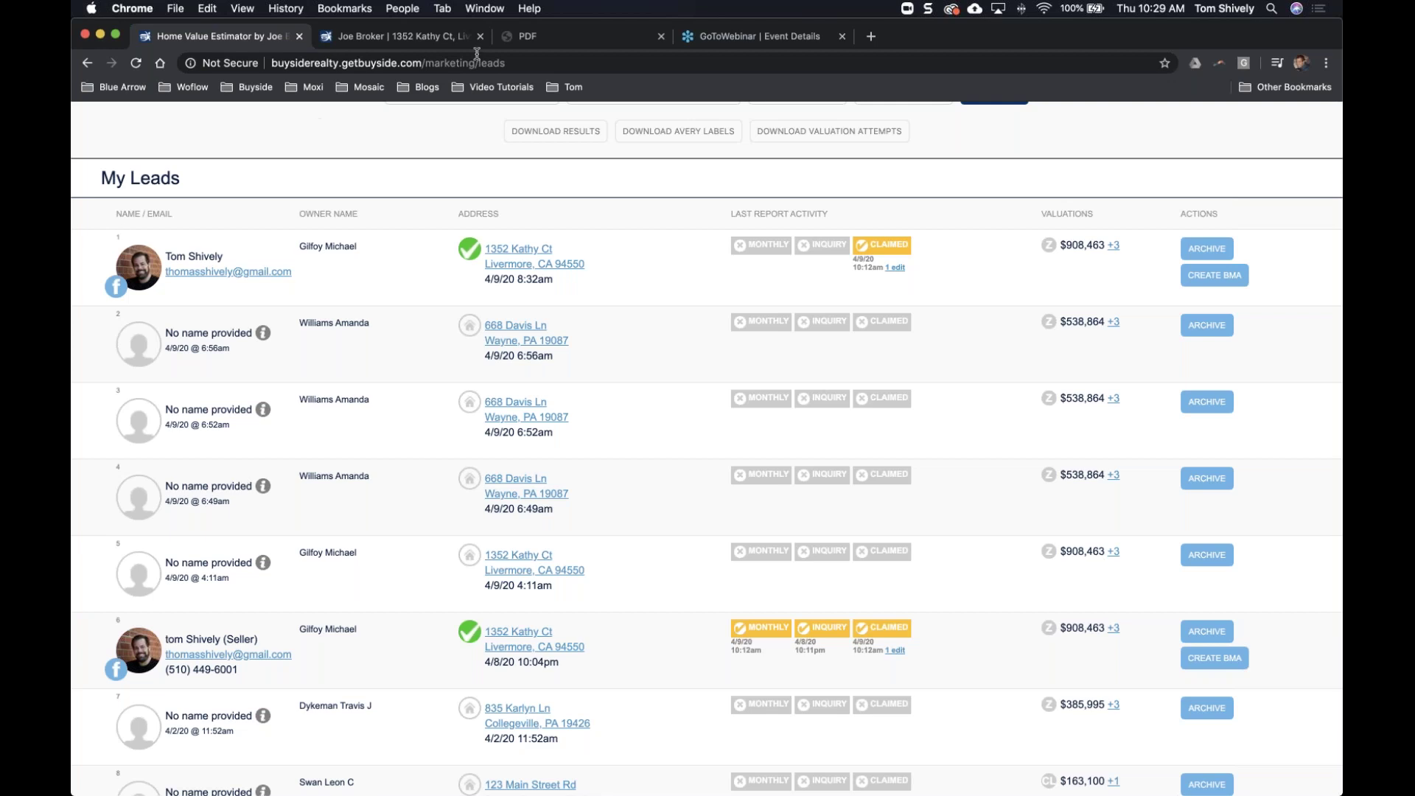
left_click(556, 41)
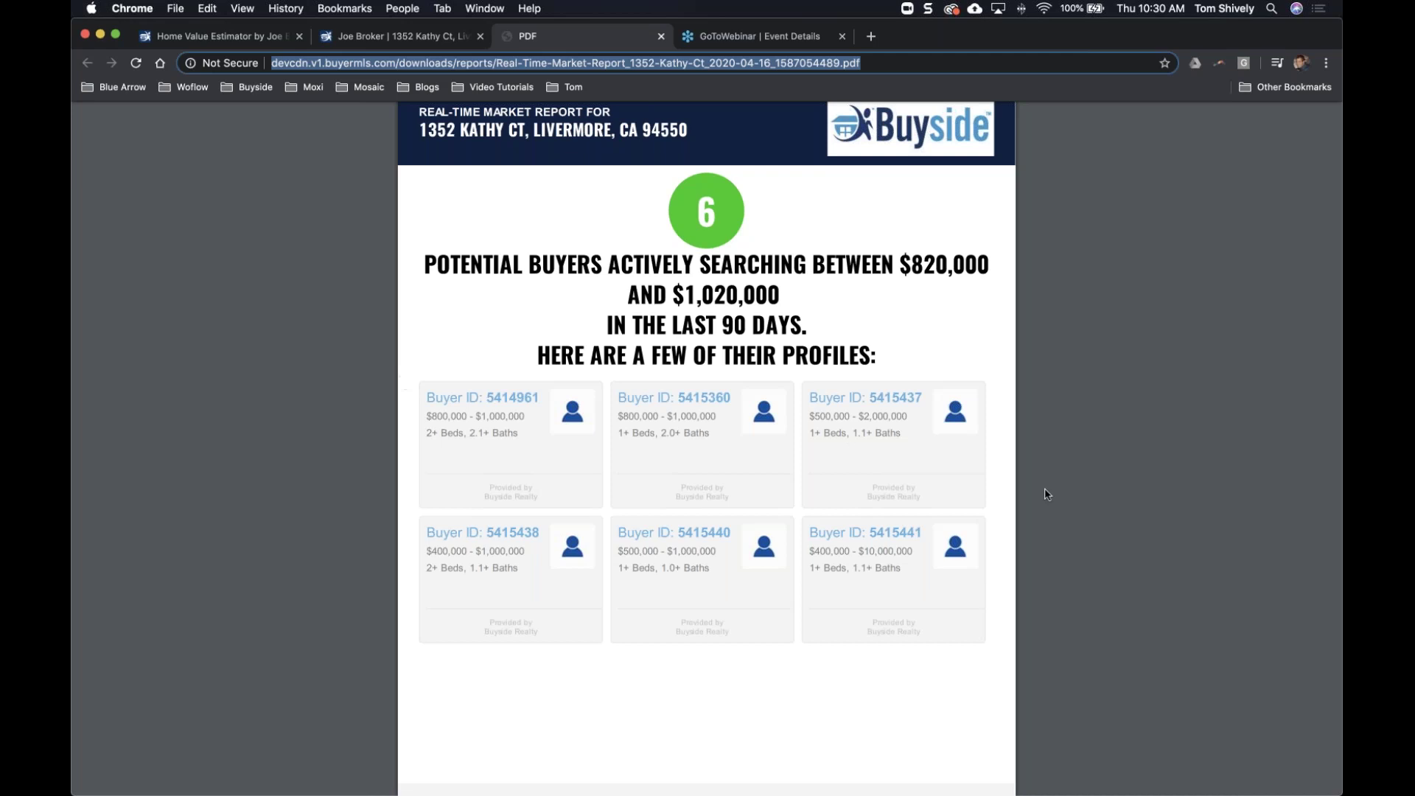
mouse_move(1223, 767)
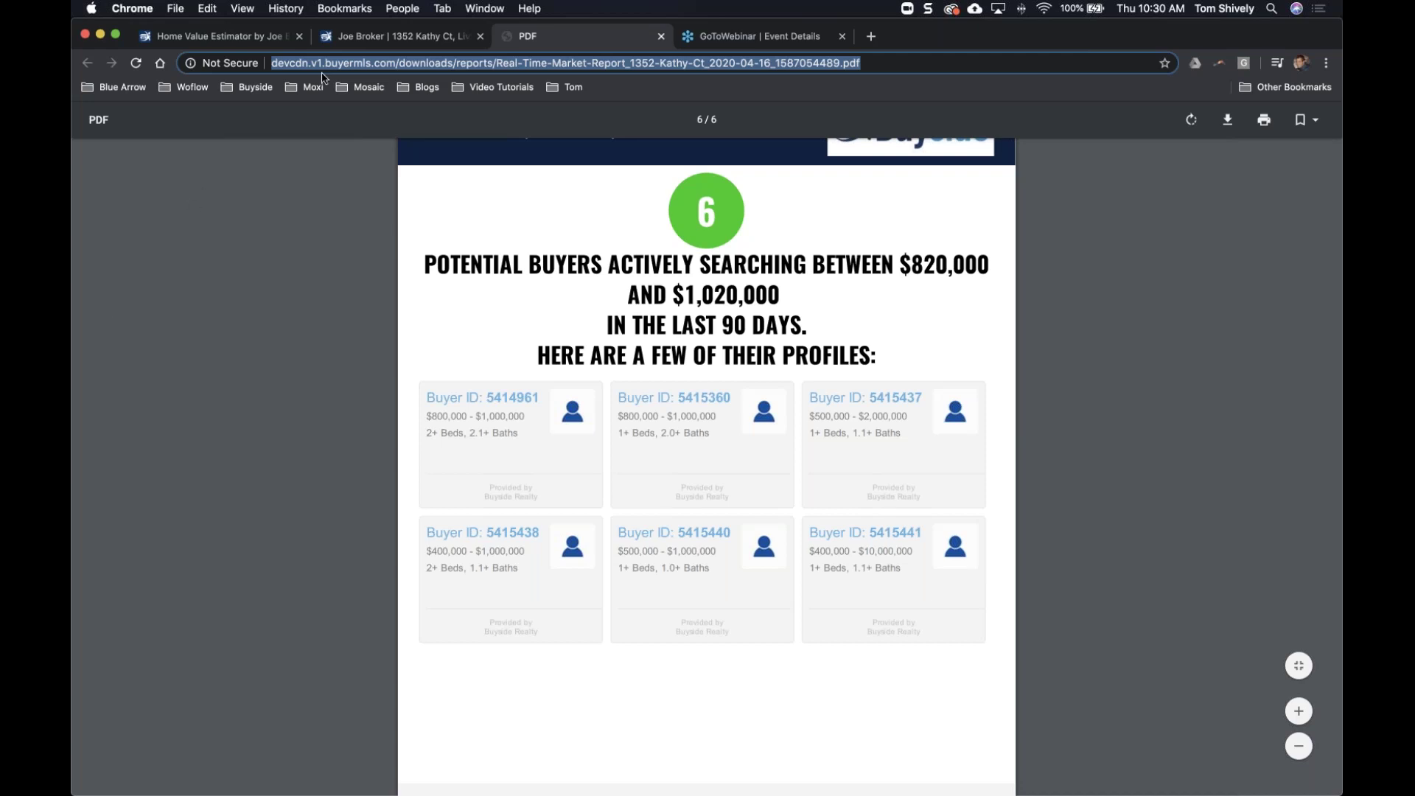
left_click(221, 35)
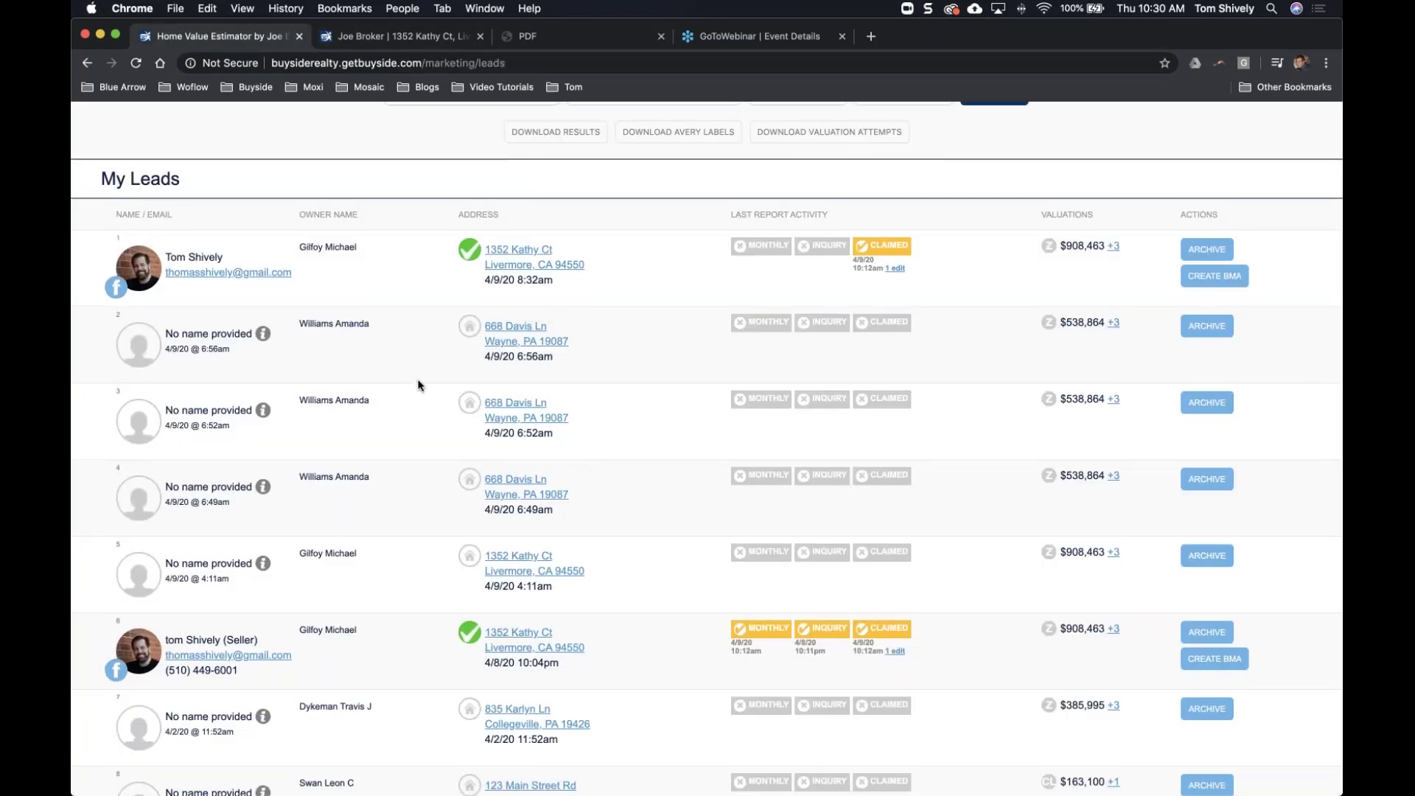
Scroll the My Leads page, then return to the market report PDF listing six potential buyers
scroll(418, 385, "up", 3)
mouse_move(588, 127)
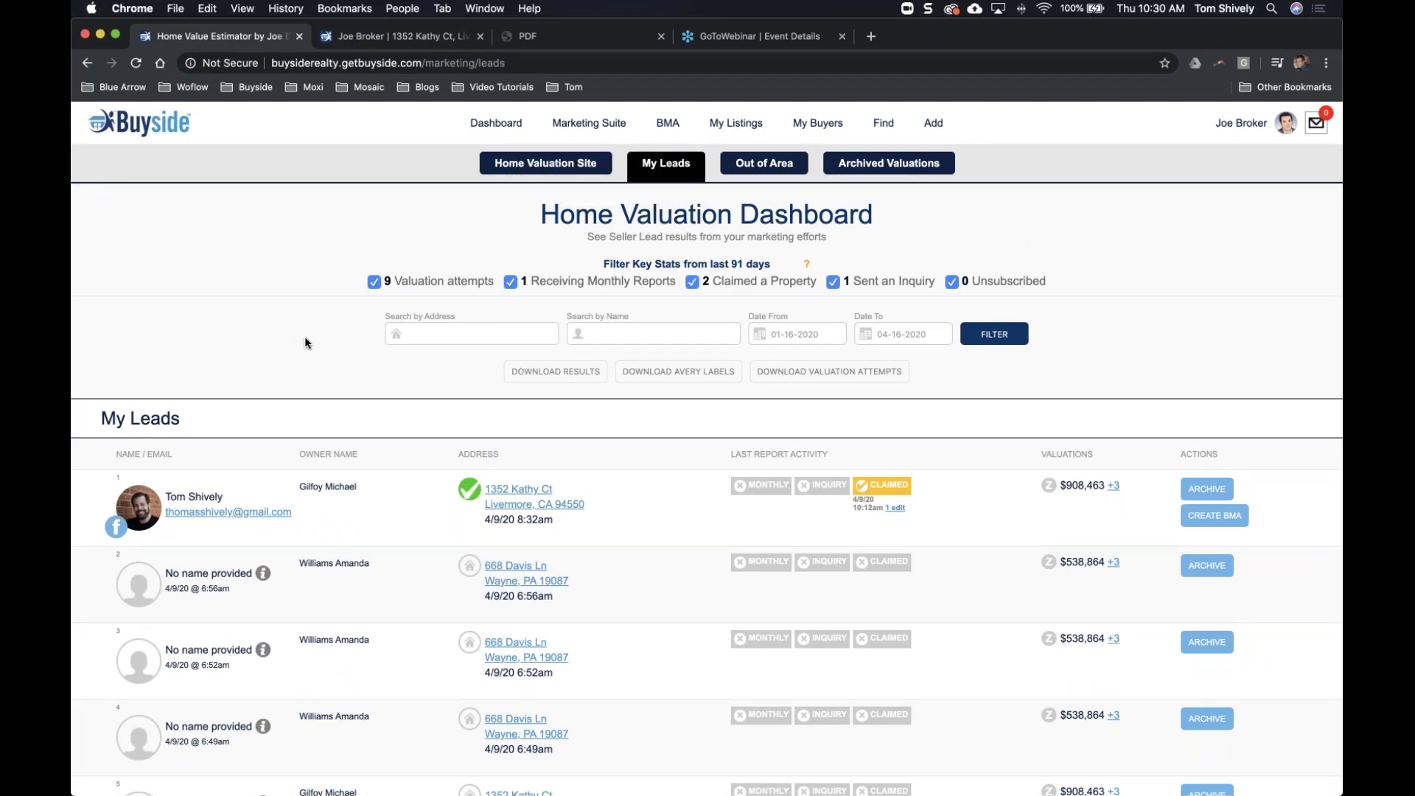
scroll(438, 402, "down", 5)
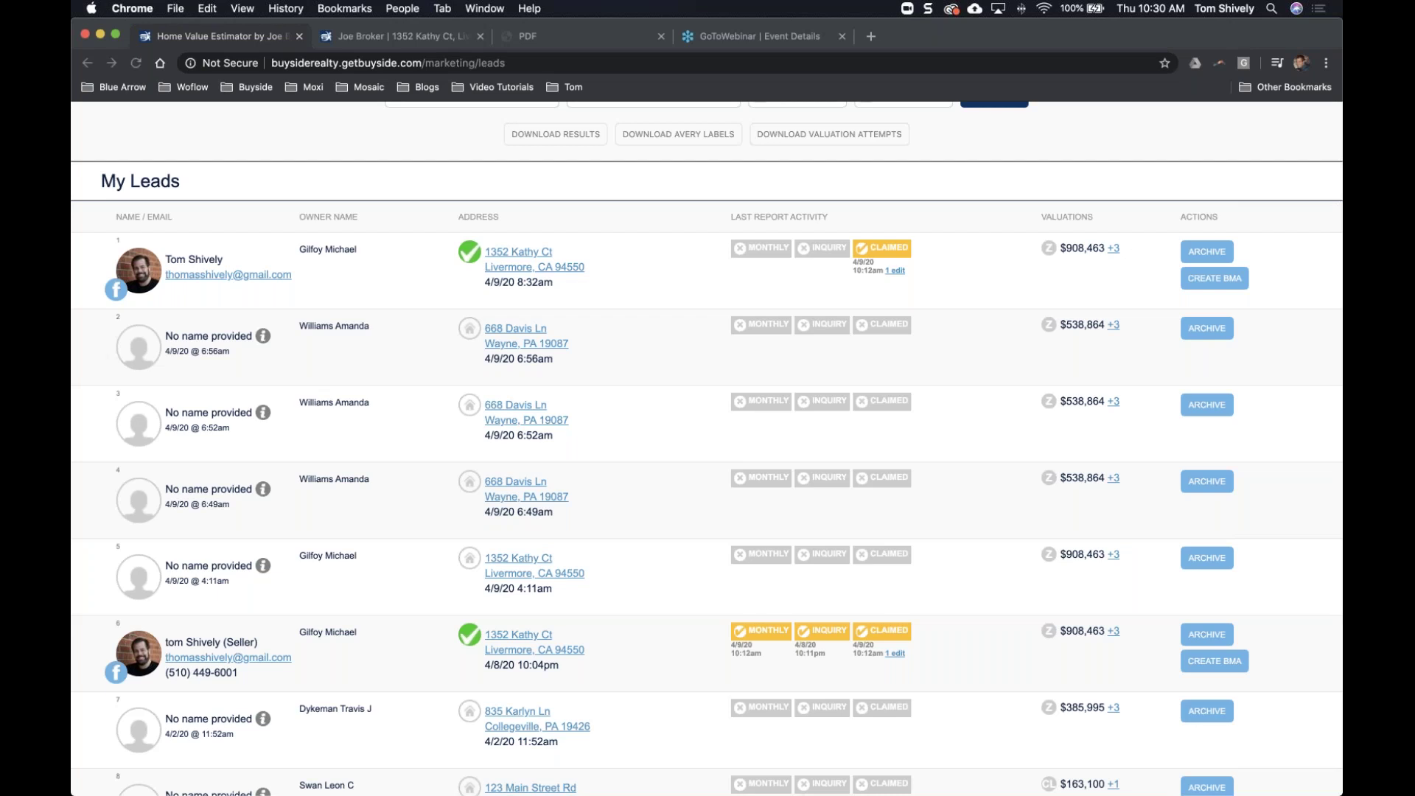
left_click(527, 39)
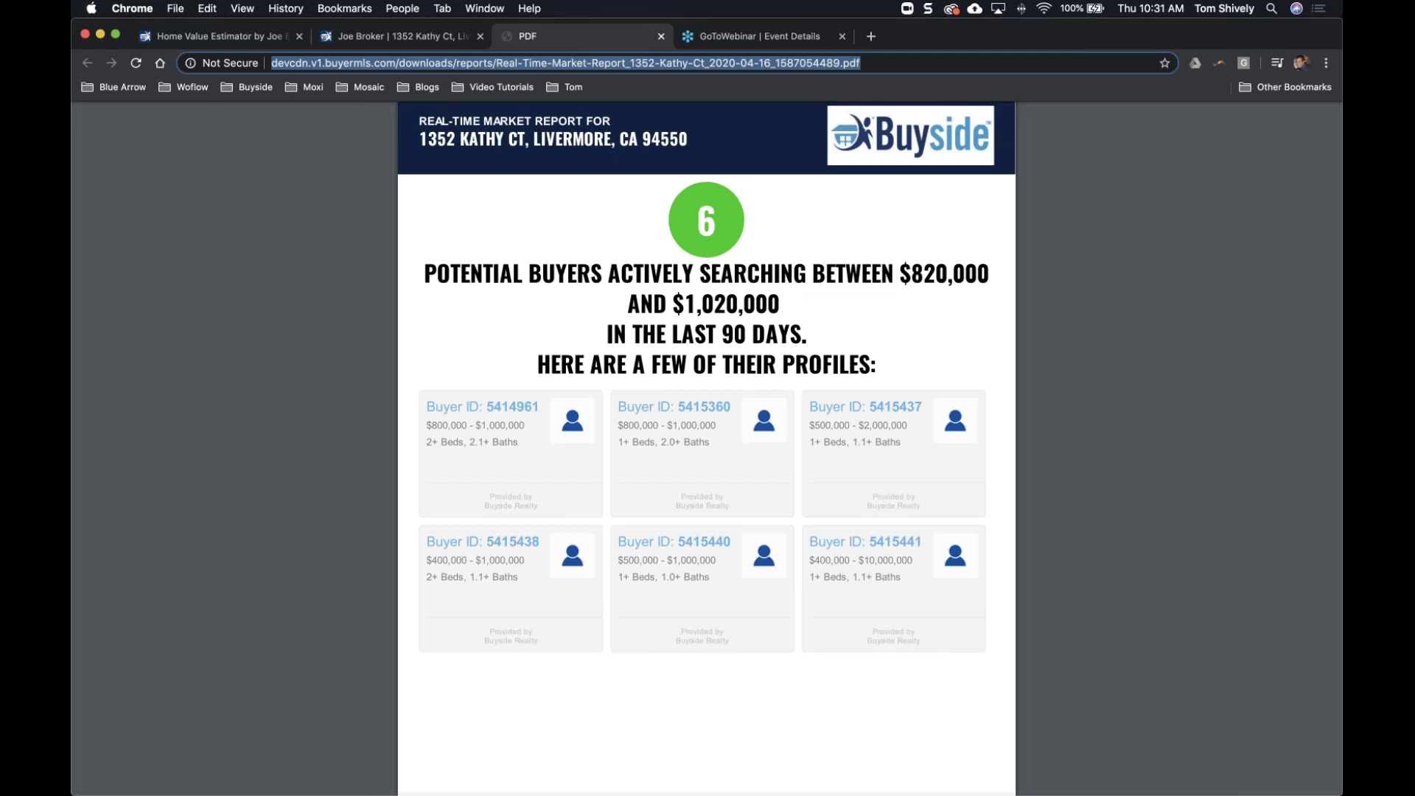
key("super+Tab")
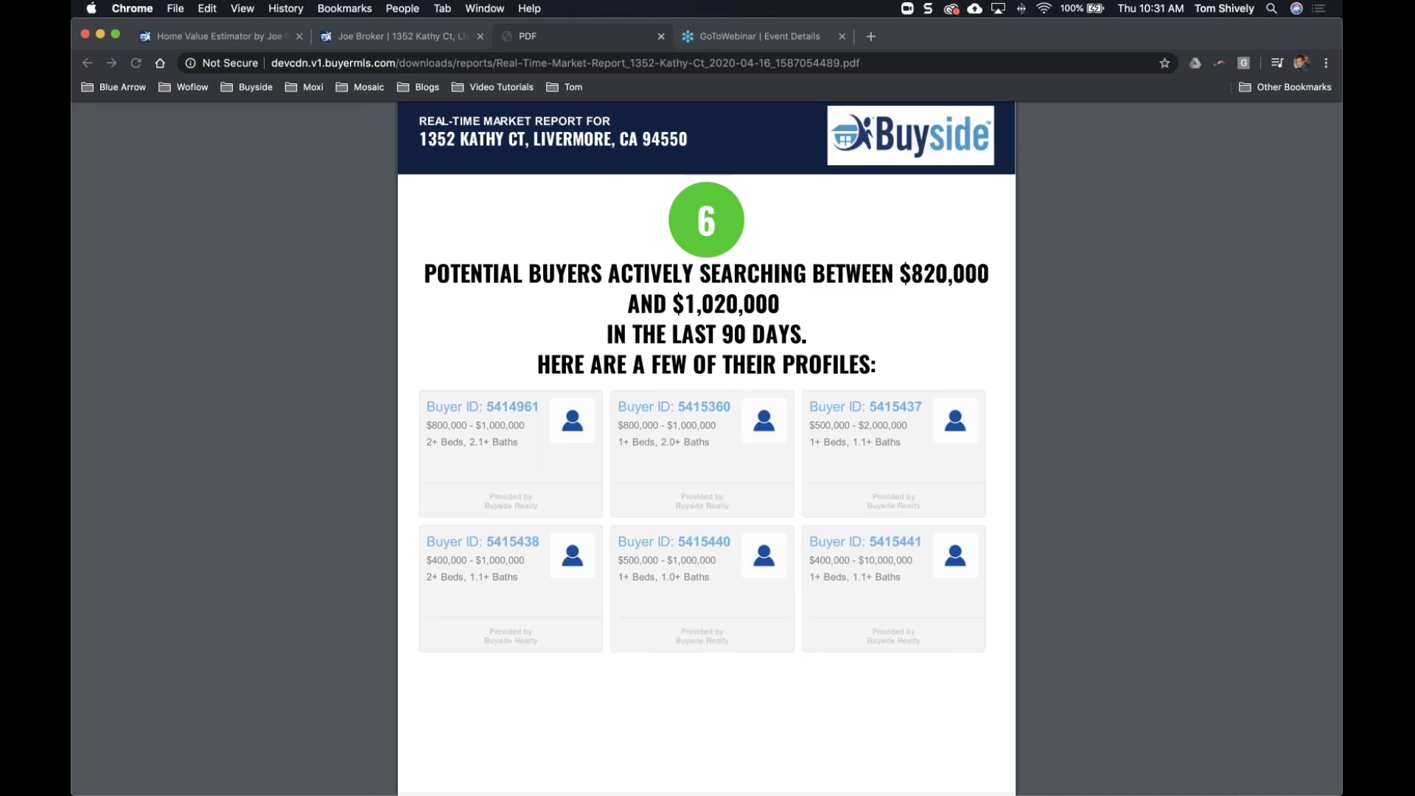
left_click(465, 402)
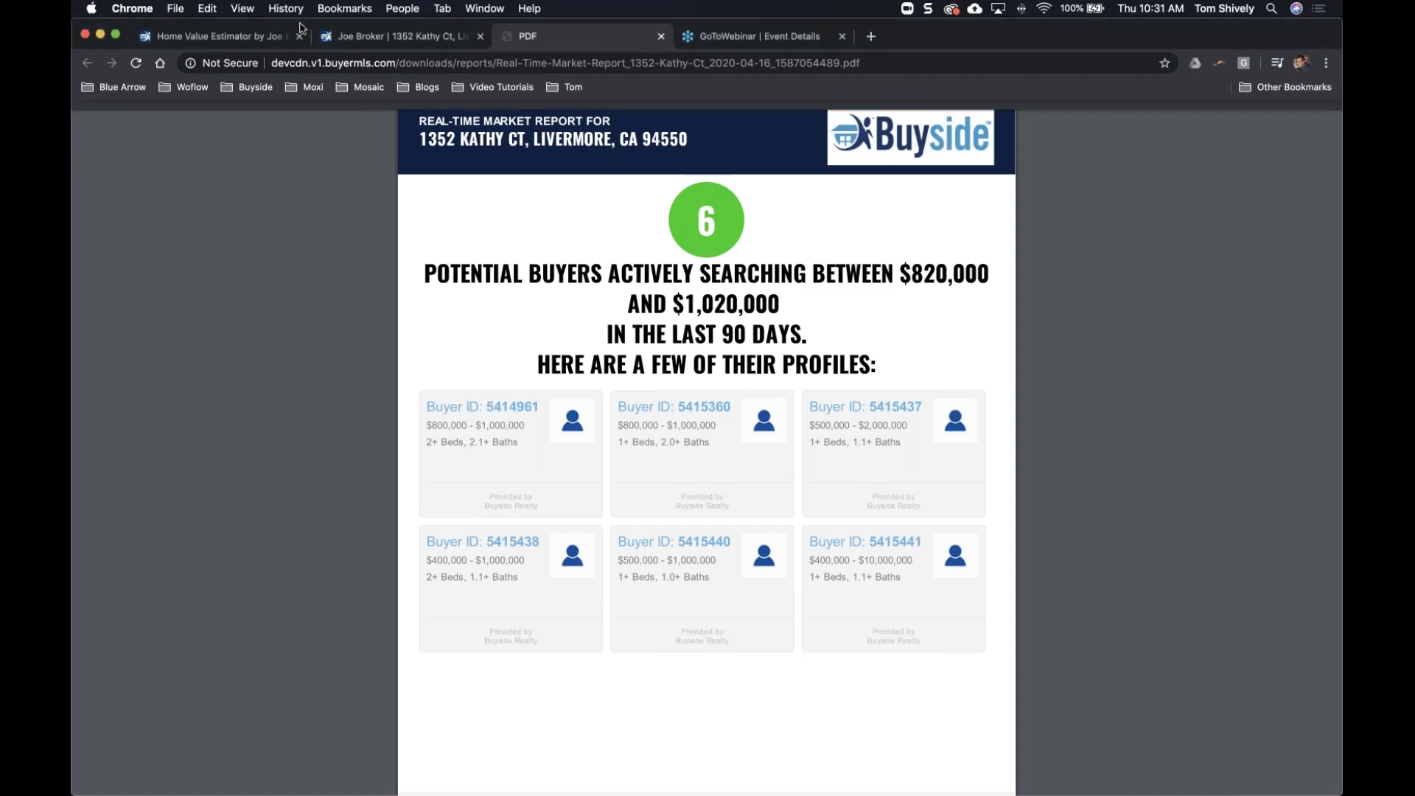
double_click(501, 402)
key("super+c")
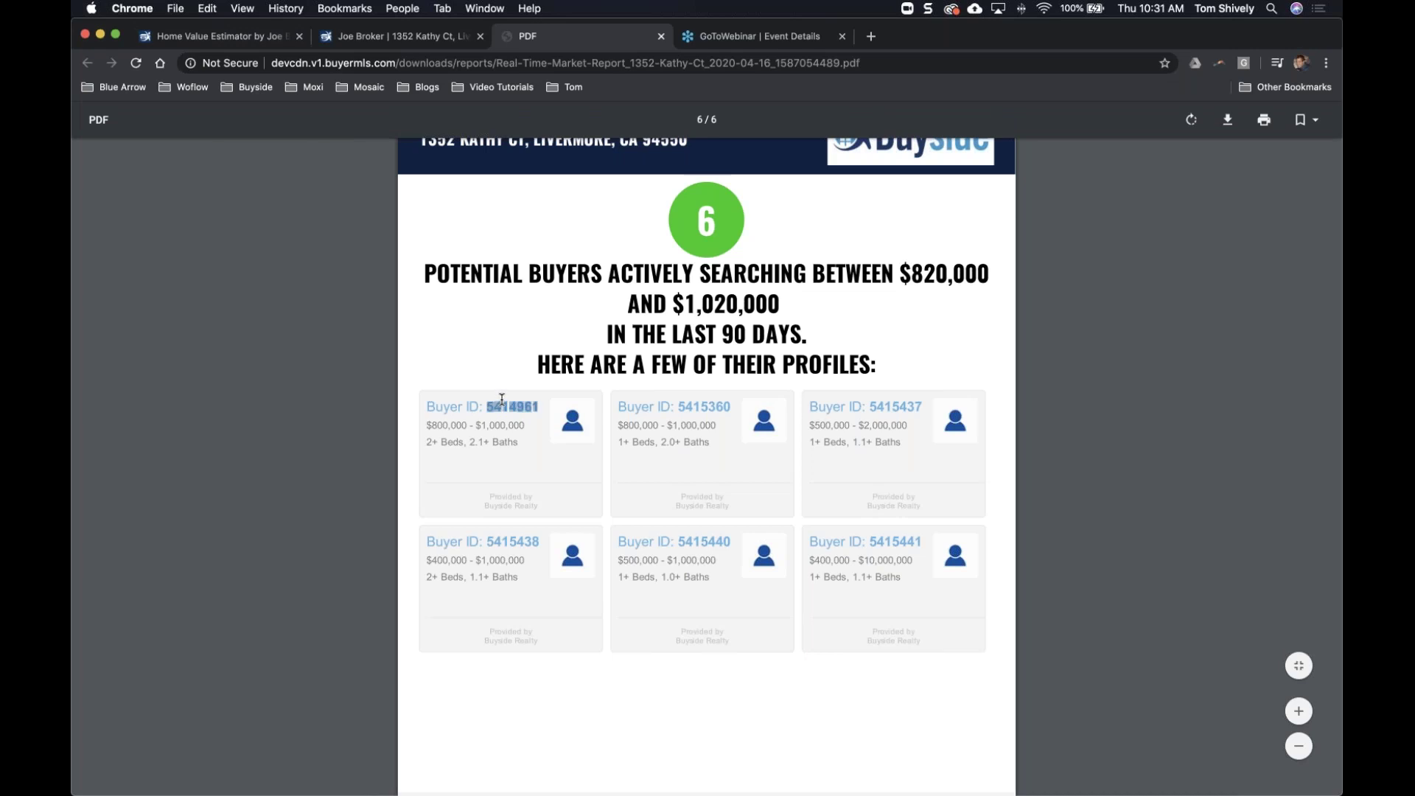
Go back to the Buyside Home Valuation Dashboard and bring up the Find options
left_click(244, 39)
scroll(615, 213, "up", 5)
left_click(884, 123)
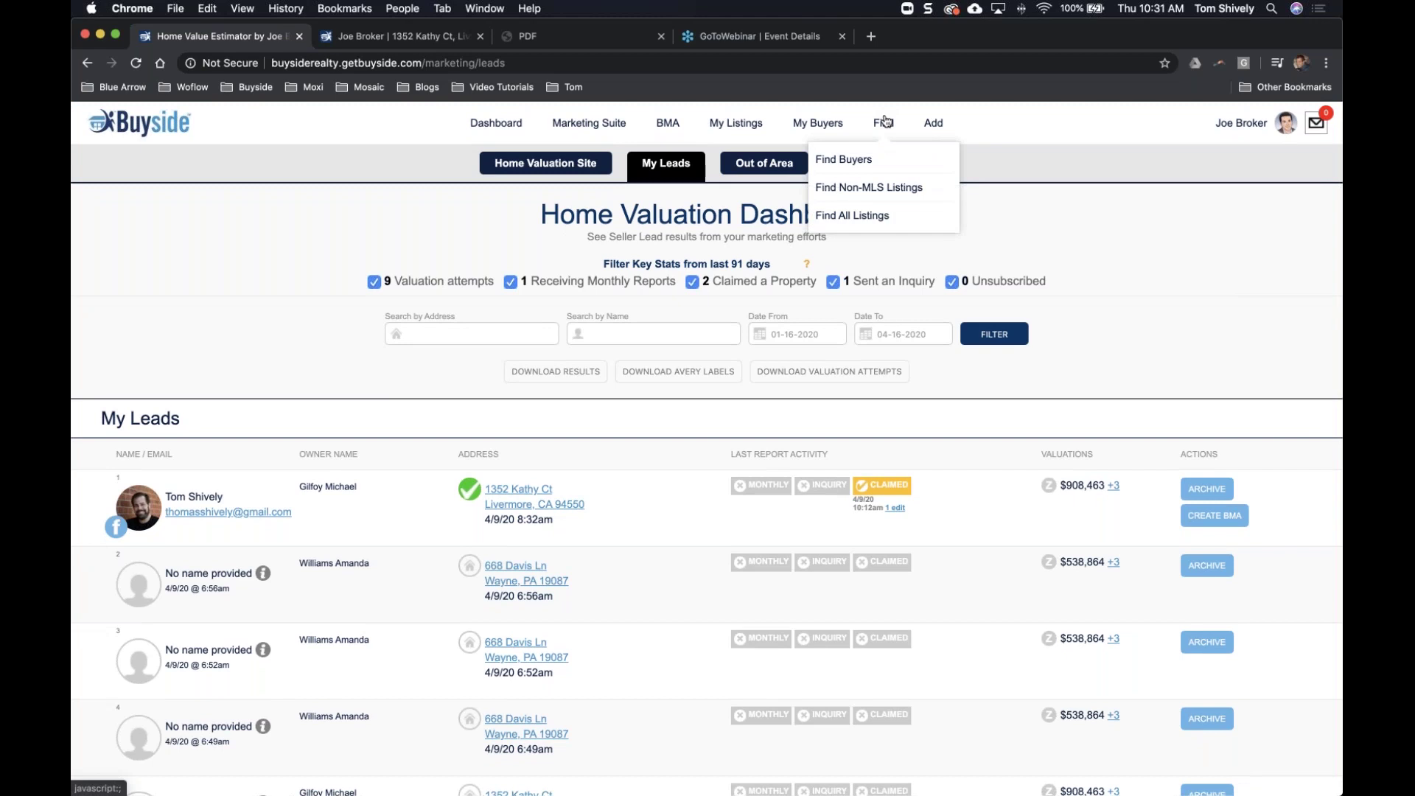
left_click(859, 160)
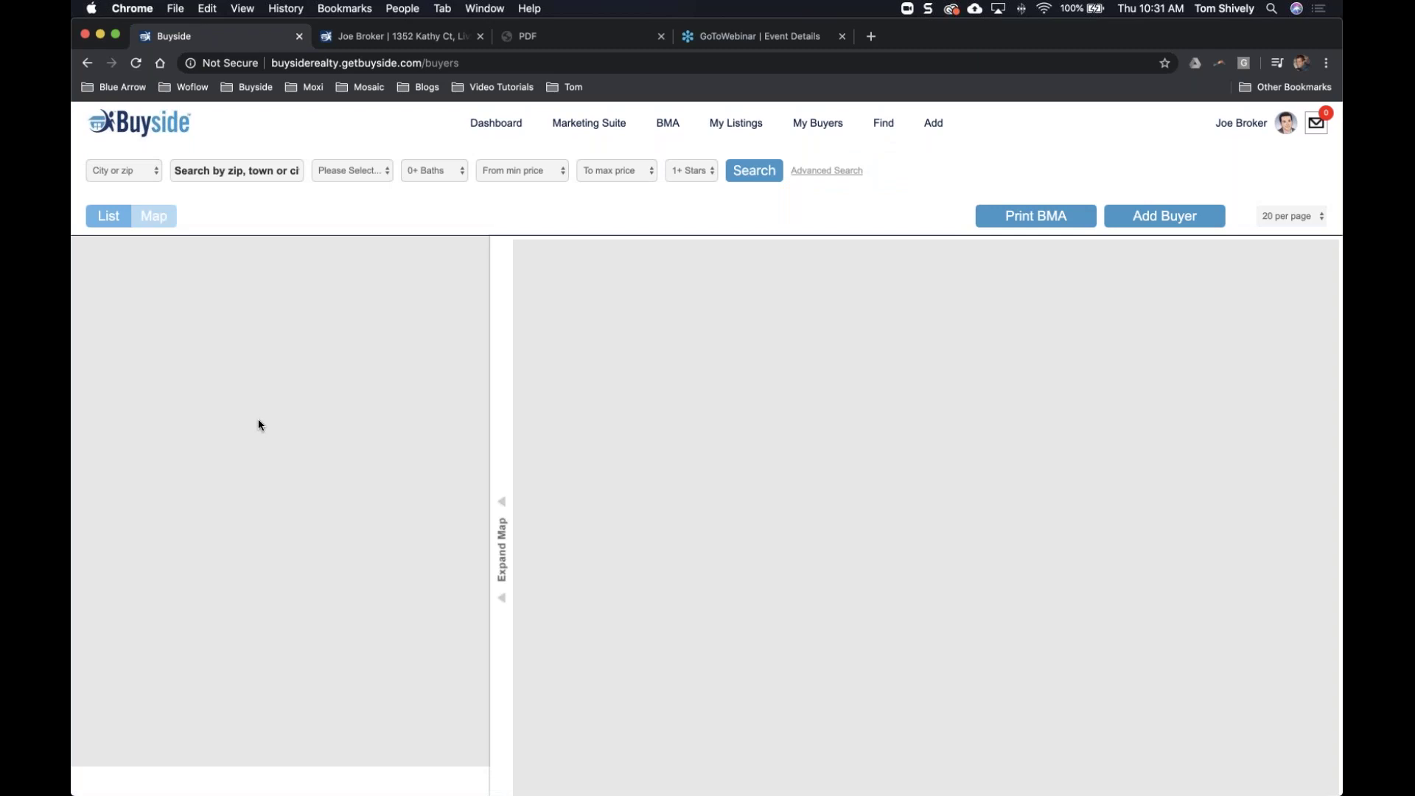
left_click(152, 170)
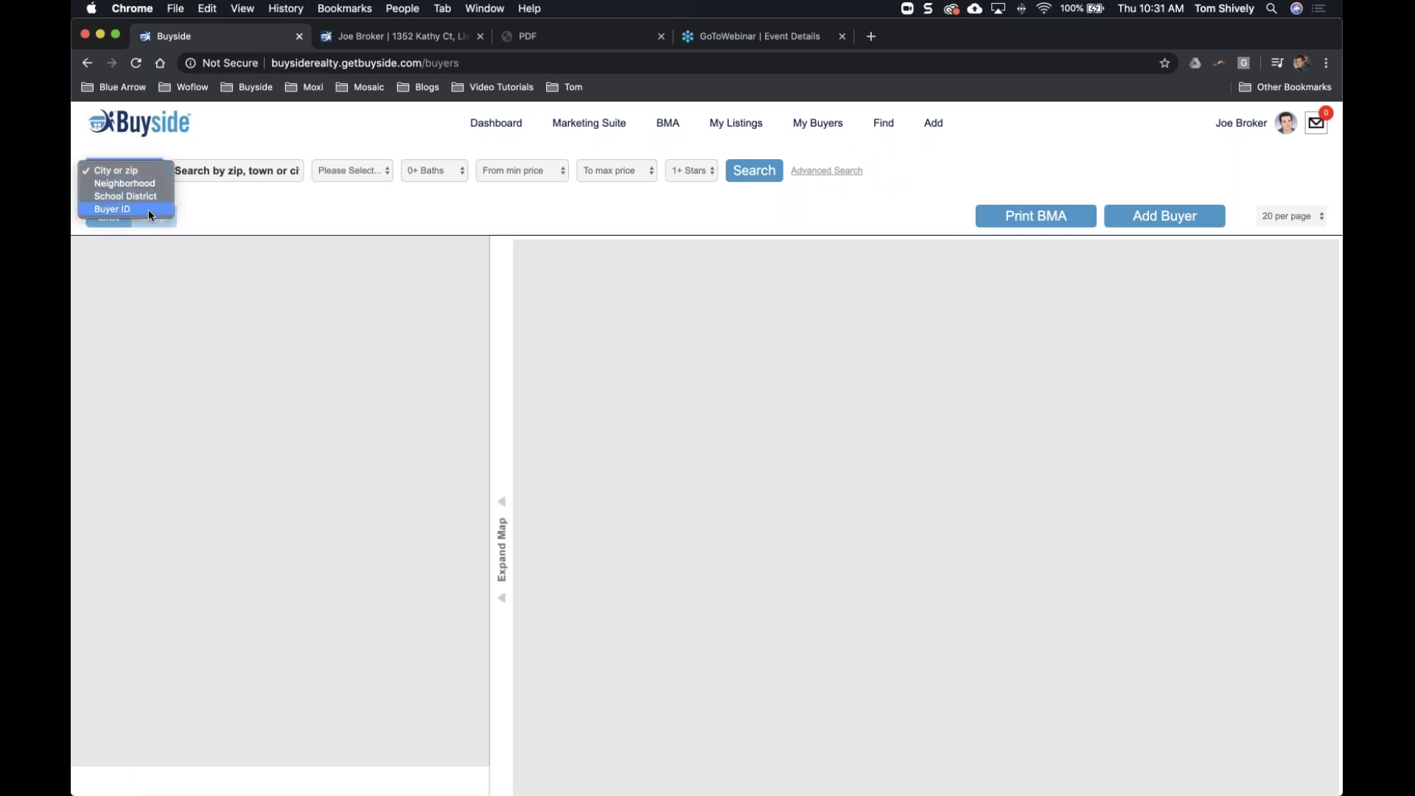
left_click(148, 210)
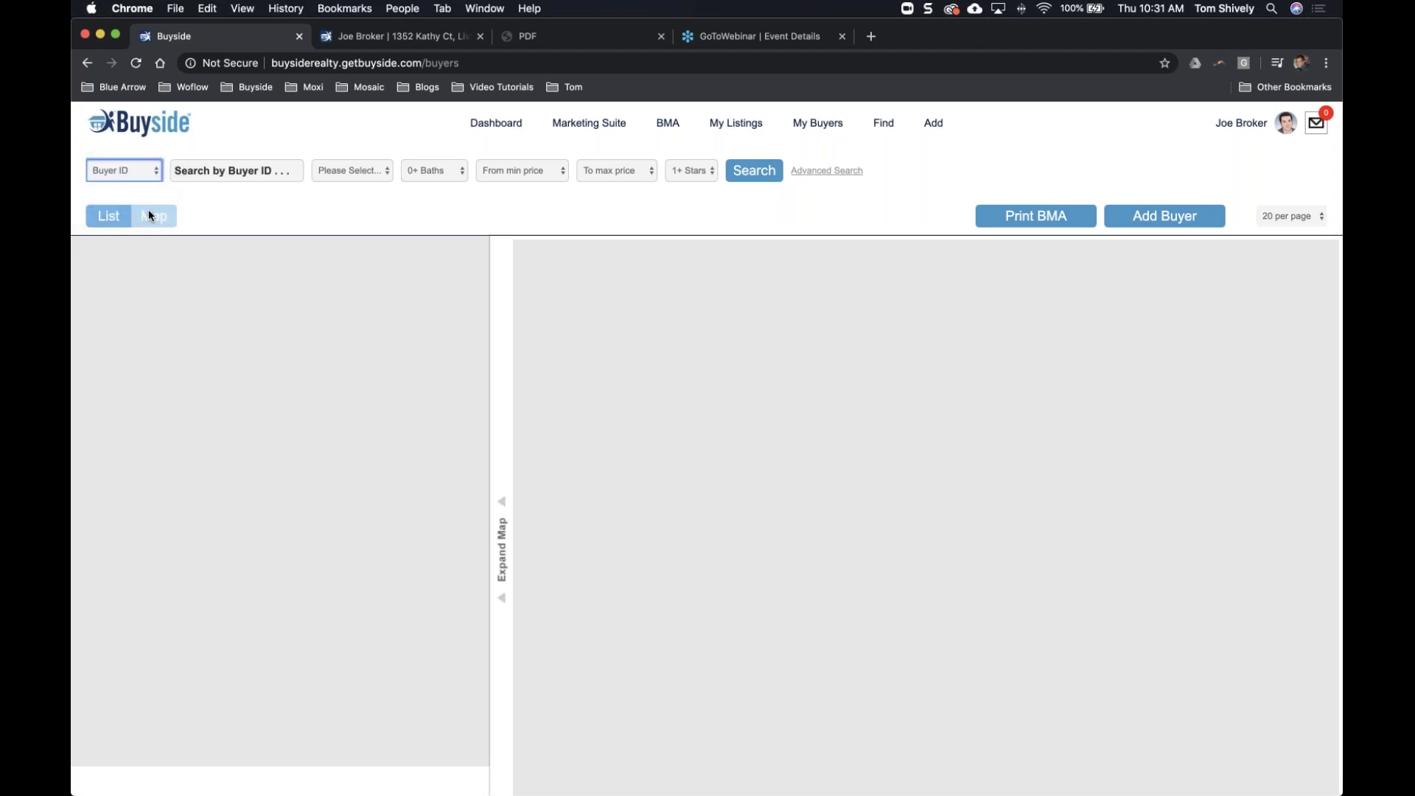
left_click(212, 171)
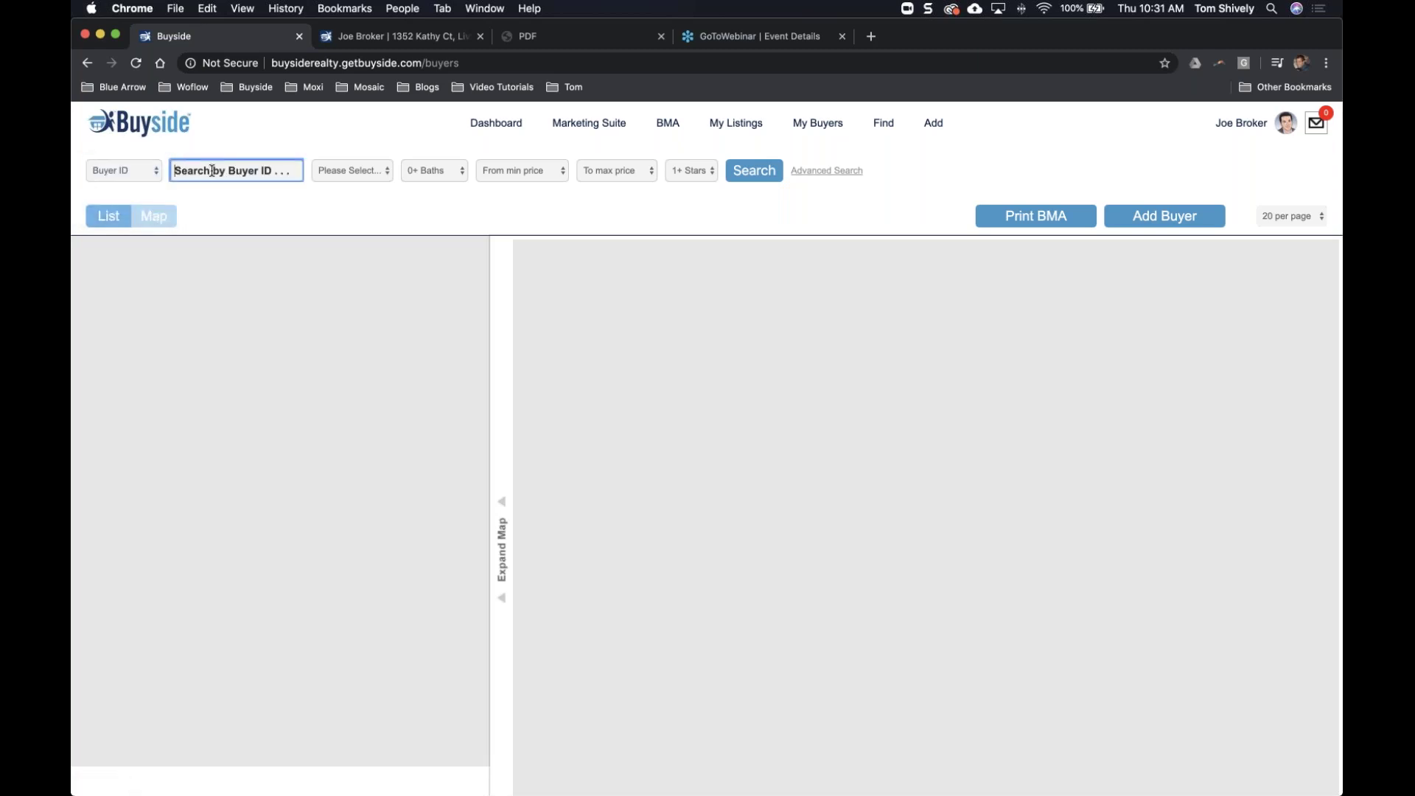
key("super+v")
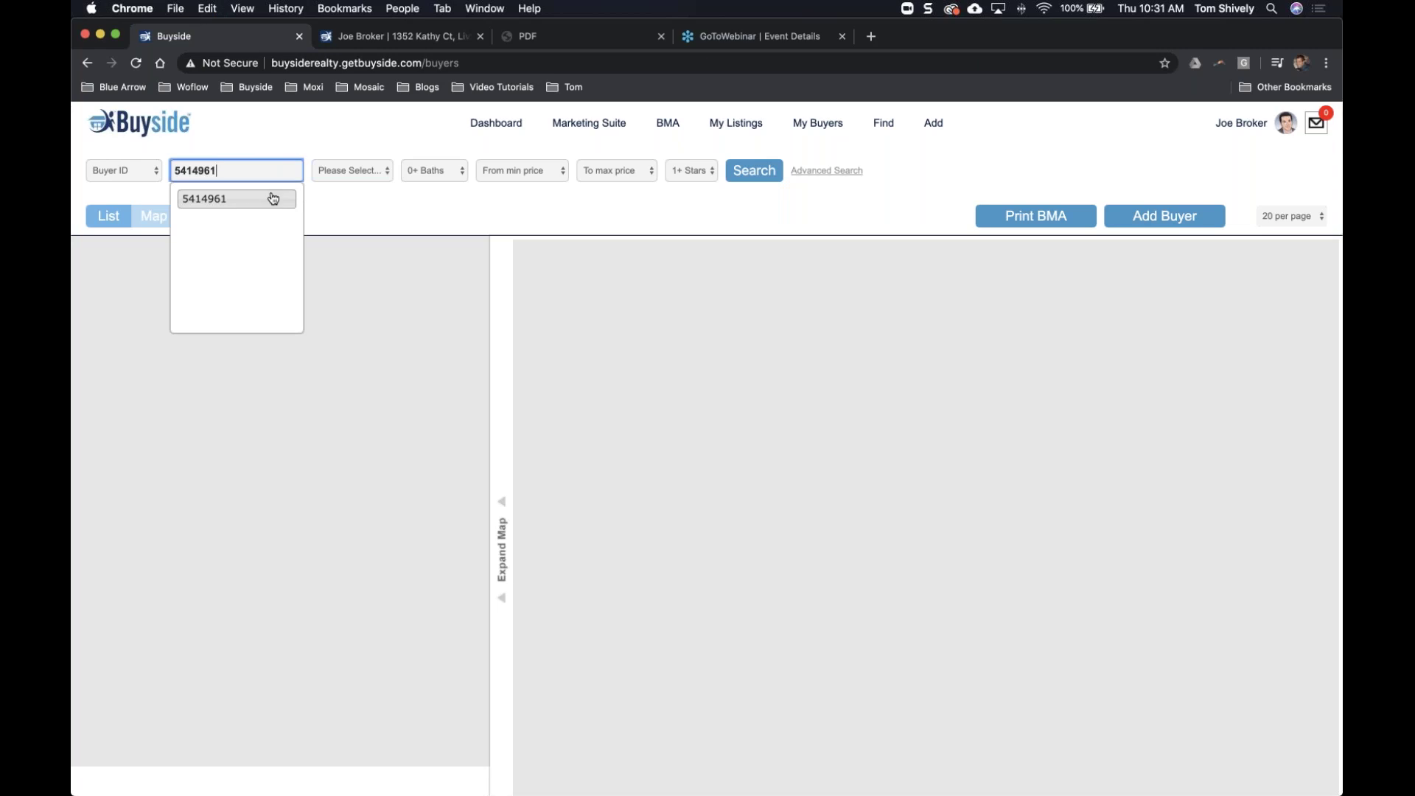
left_click(272, 199)
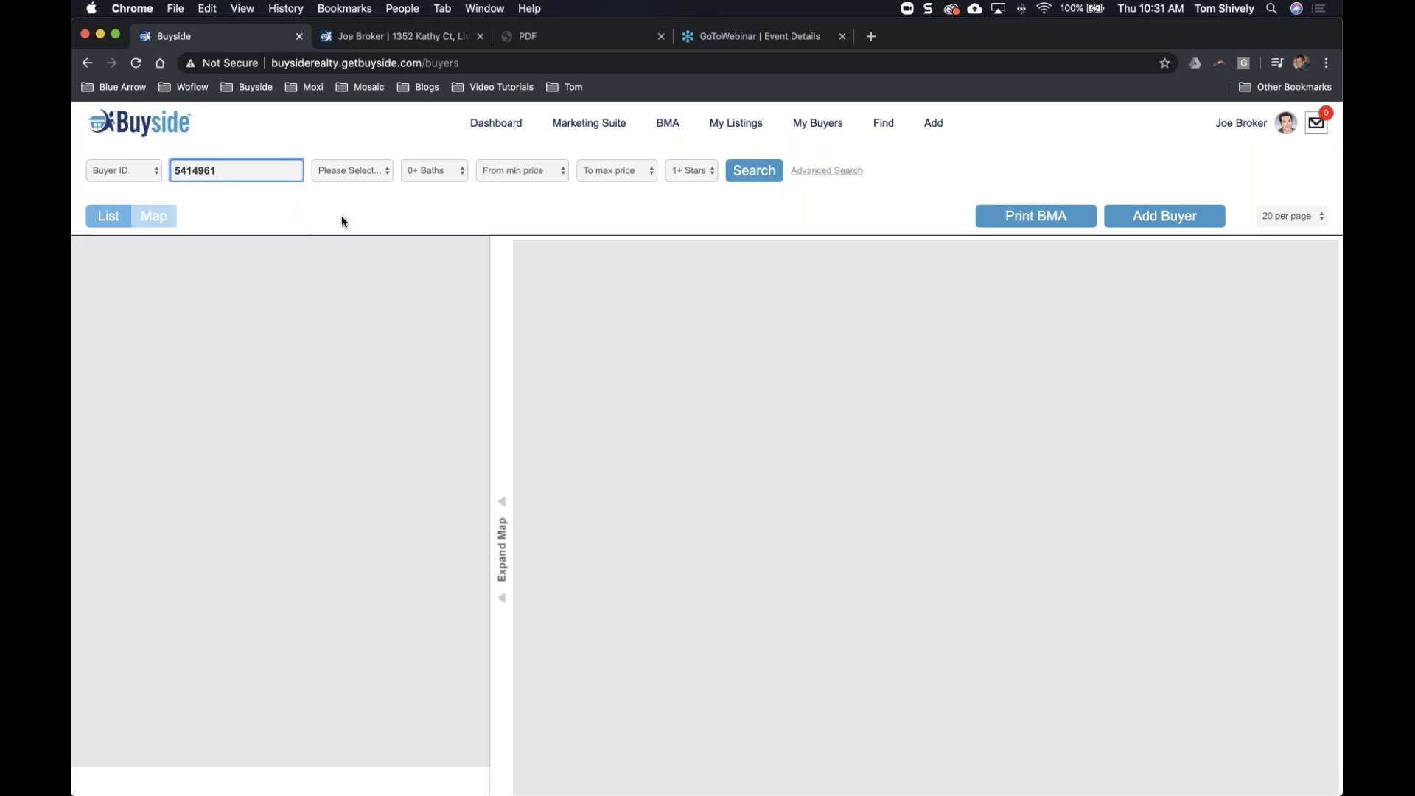
left_click(745, 176)
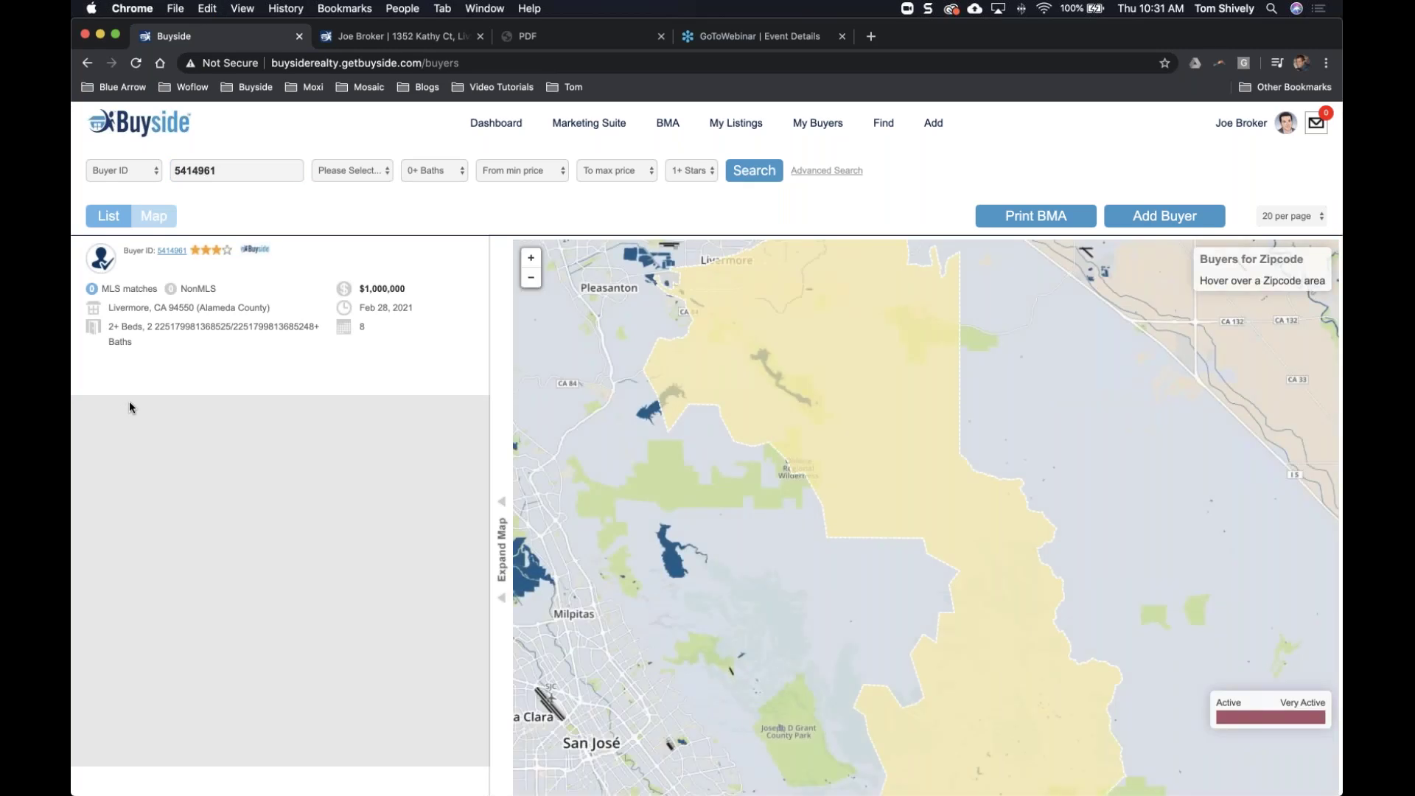
left_click(130, 259)
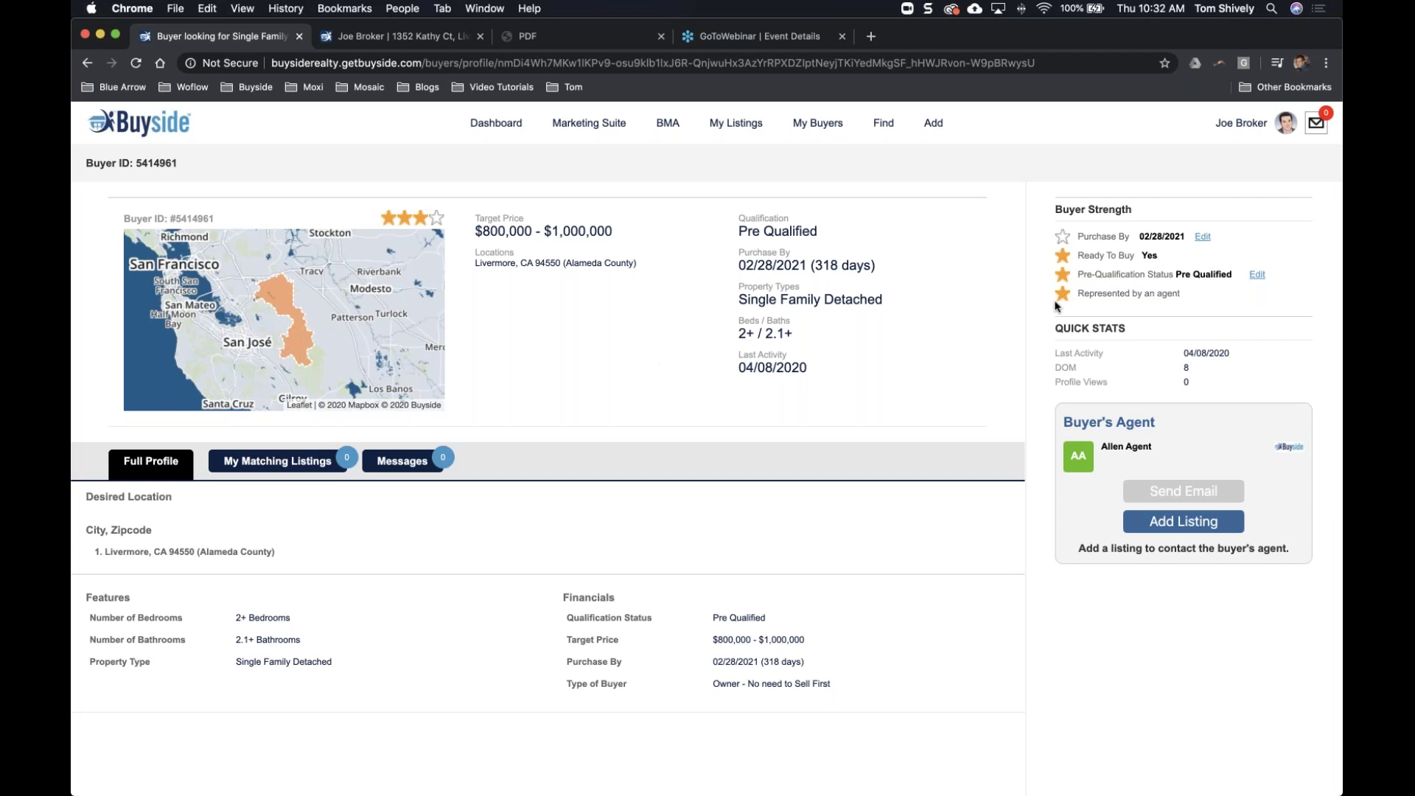
View buyer 5414961's profile: 2+ bedrooms, 2.1+ baths, purchase by 02/28/2021
mouse_move(1156, 295)
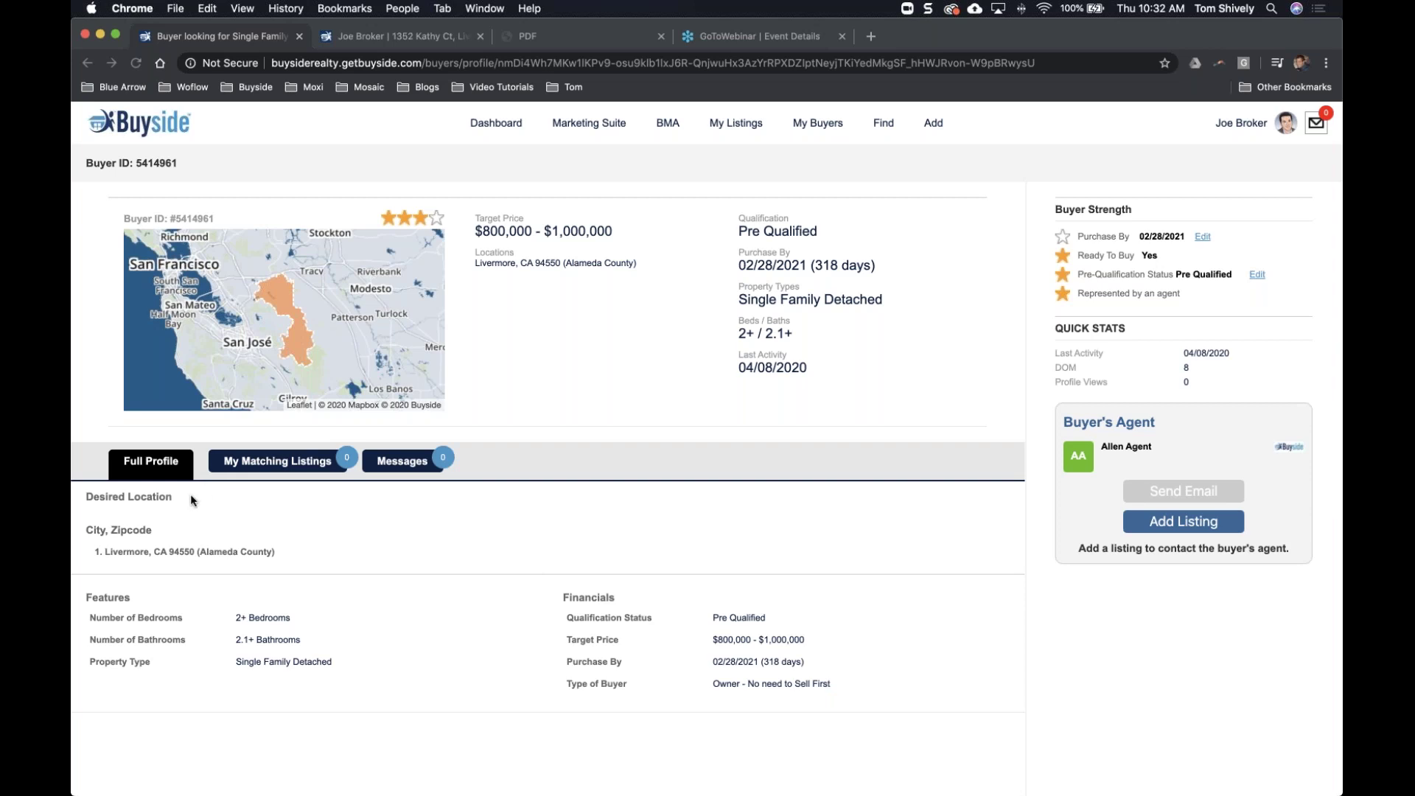
left_click(128, 468)
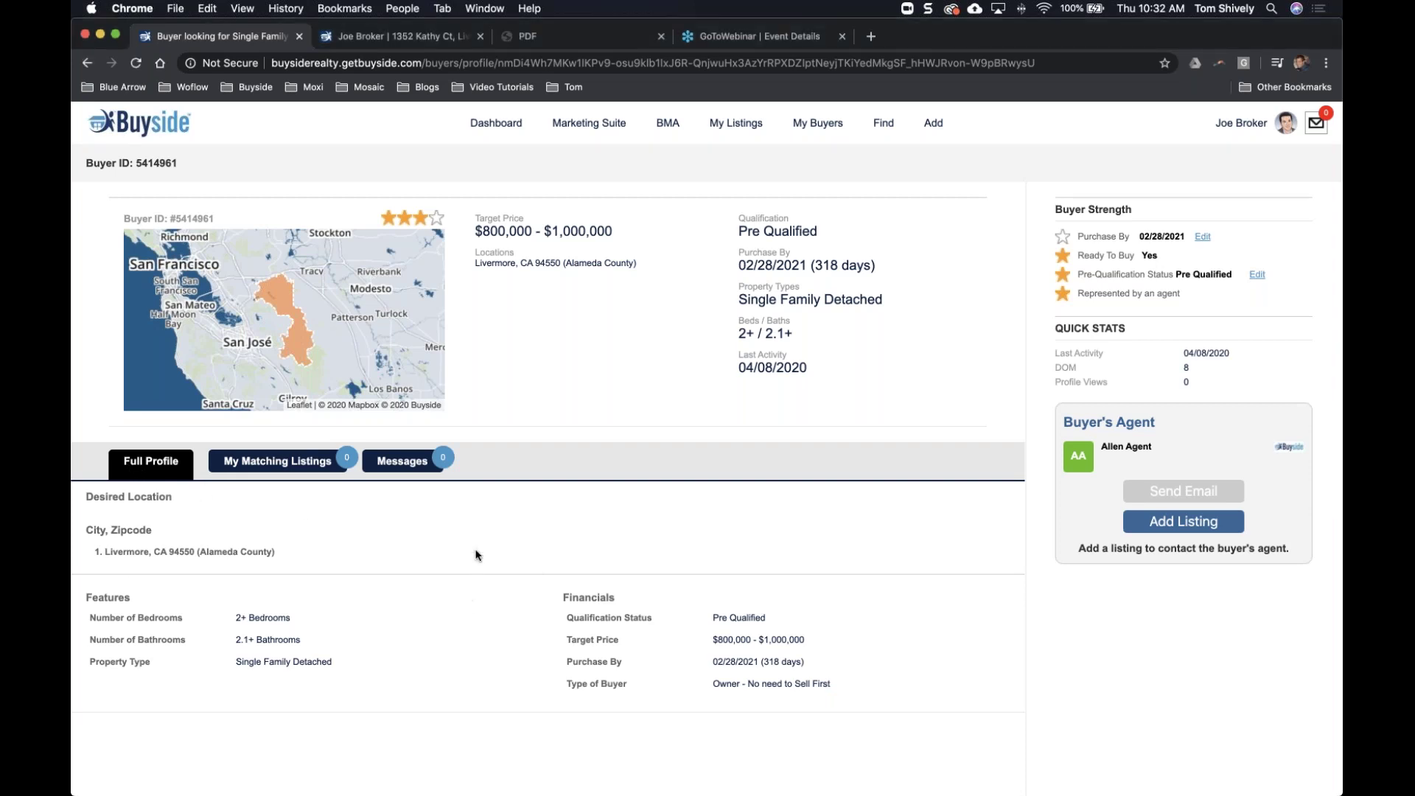